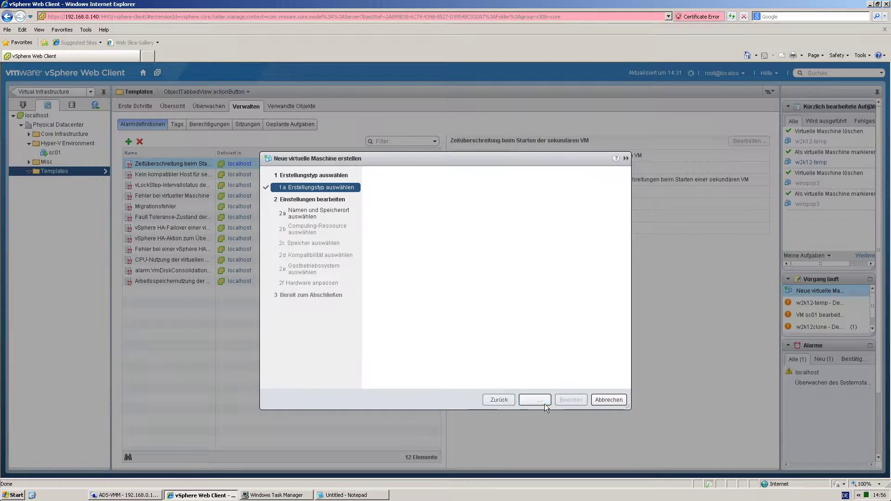
Name the VM w2k12-temp and place it in Physical Datacenter's Templates folder.
text(w2k12-temp)
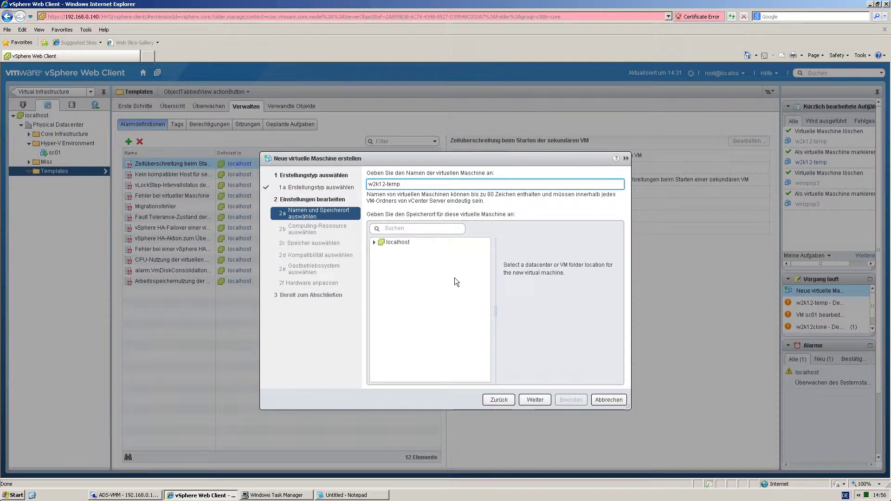
click(375, 242)
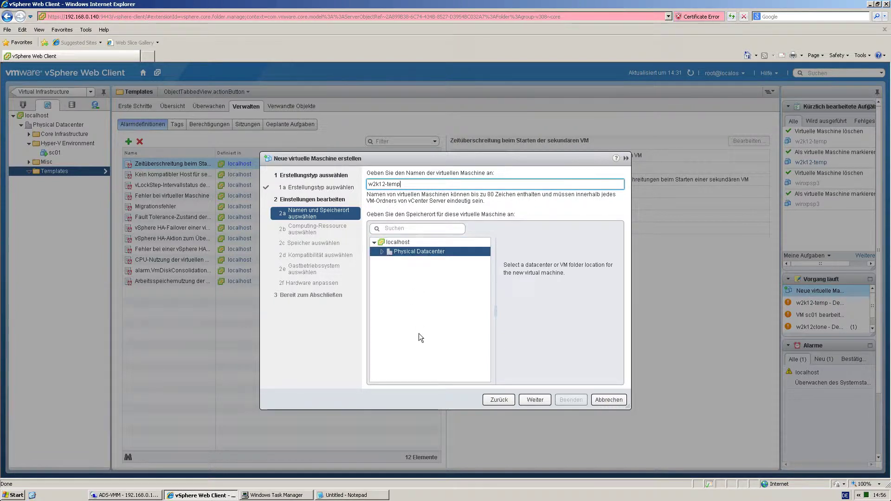
click(382, 252)
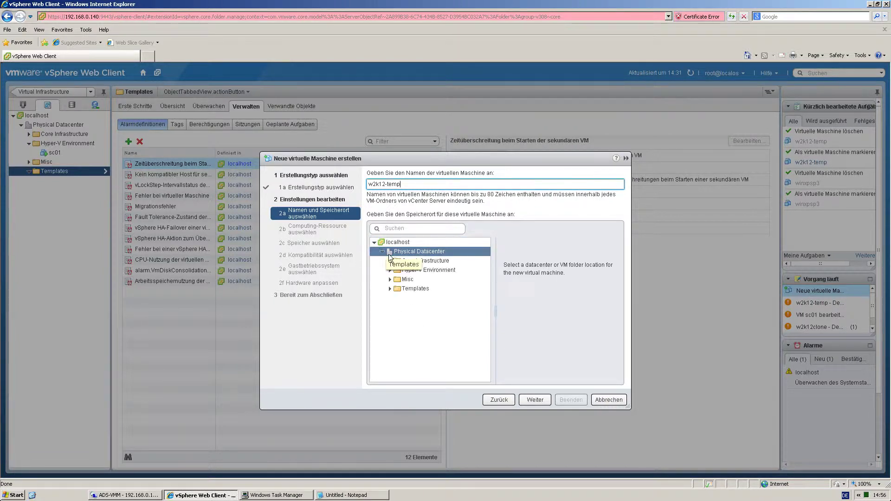
click(410, 289)
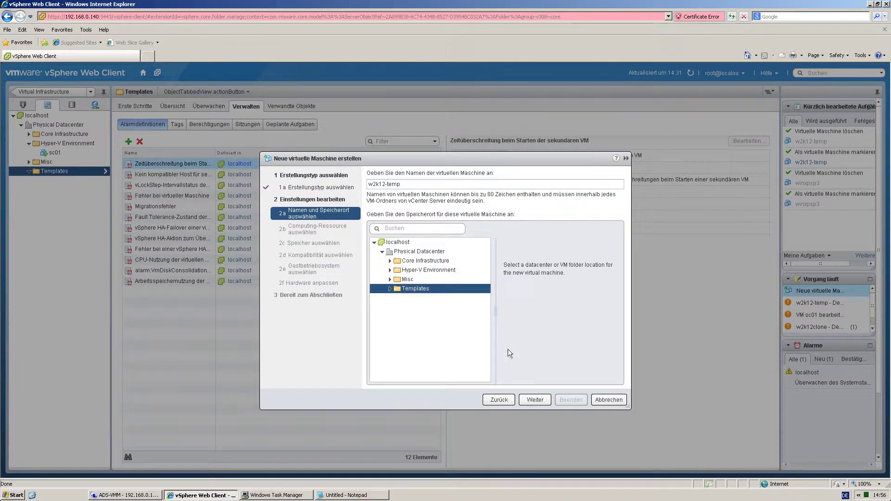
Run the new VM on cl01 and store it on NFS Datastore.
click(536, 400)
click(401, 200)
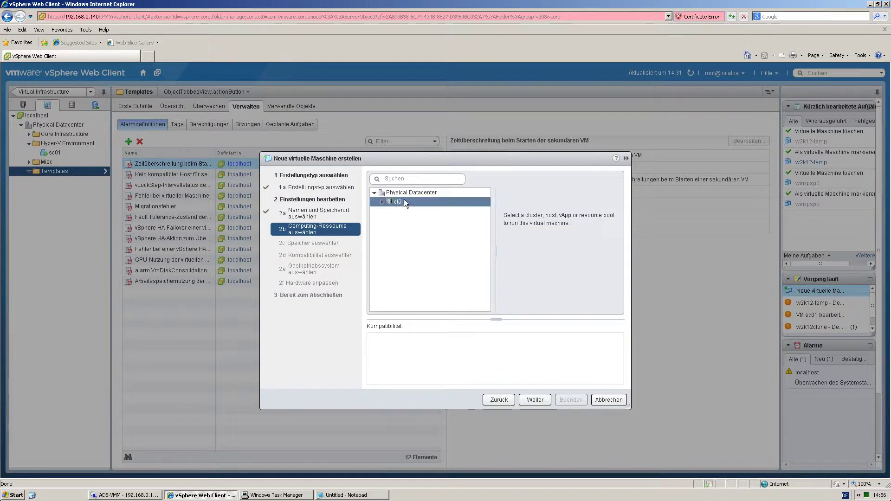
click(535, 403)
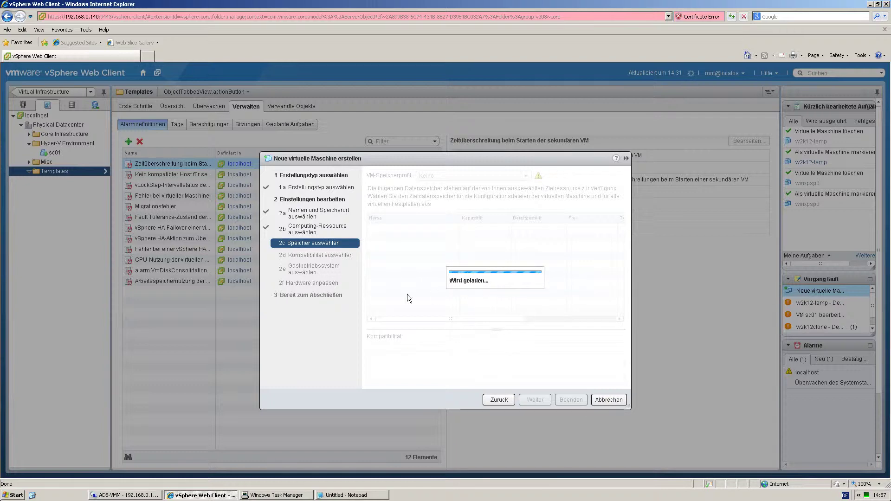
click(402, 271)
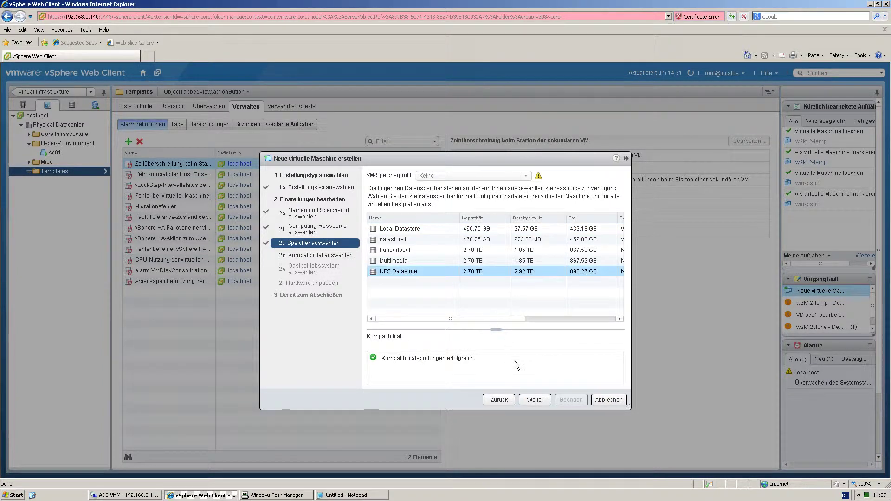
Keep ESX 5.1 compatibility and set the guest OS to Microsoft Windows Server 8 (64-Bit).
click(536, 400)
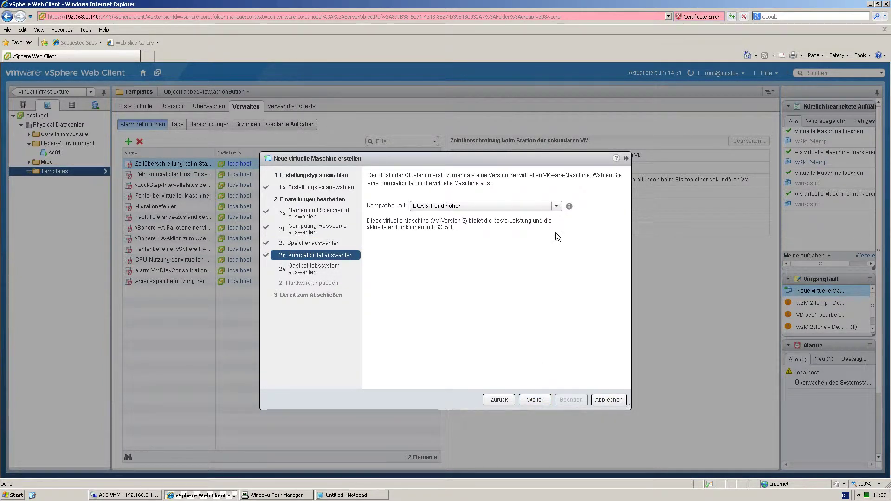
click(535, 400)
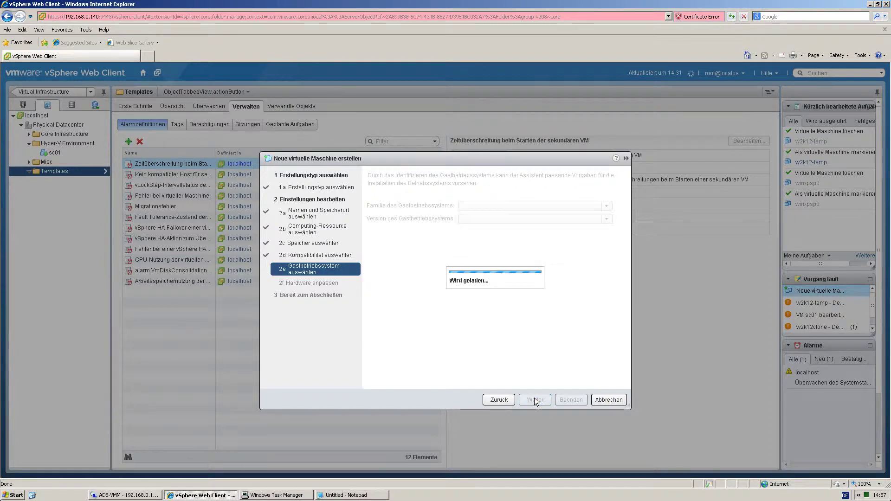
click(606, 218)
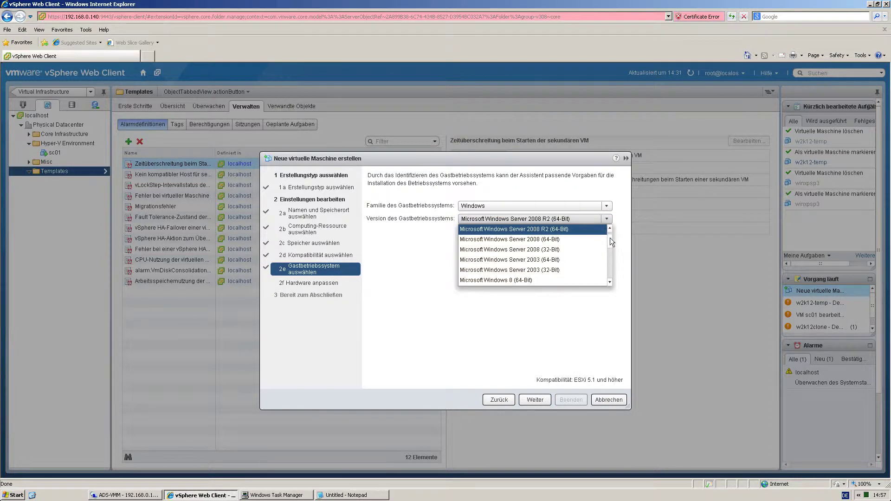
click(610, 228)
click(564, 227)
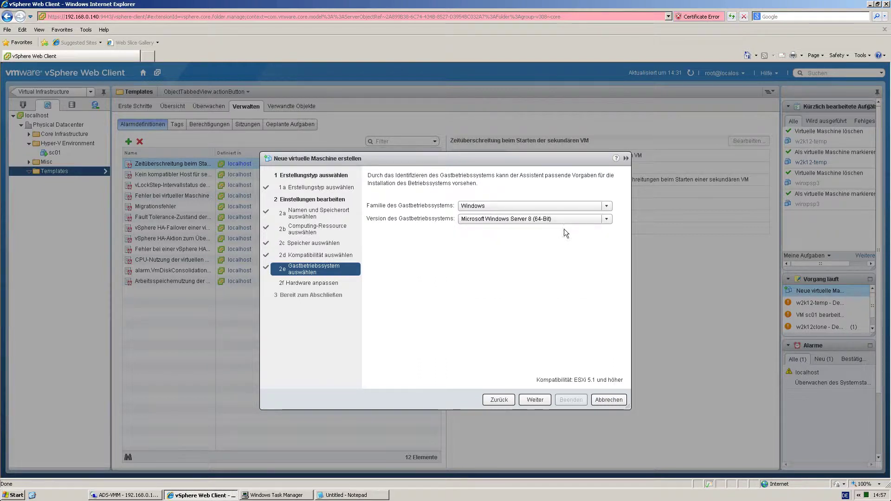
click(536, 400)
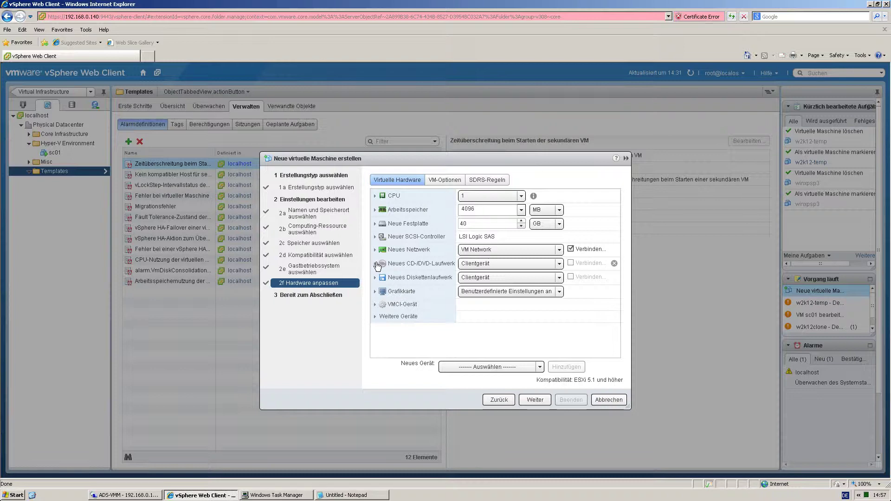
Switch the new CD/DVD drive's source to a datastore ISO file on NFS Datastore.
click(376, 264)
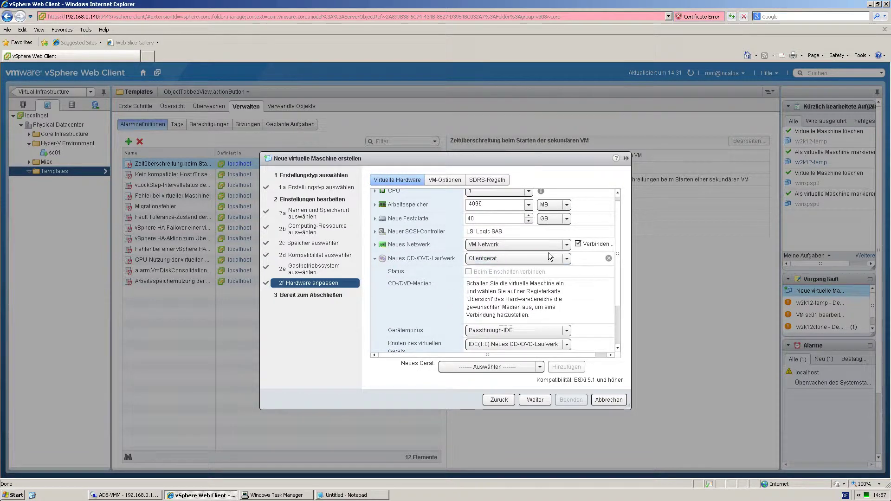
click(561, 259)
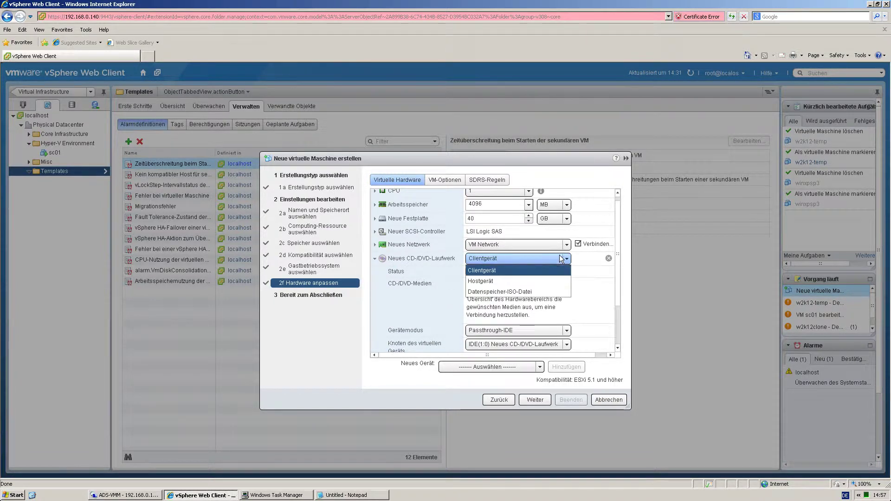
click(499, 292)
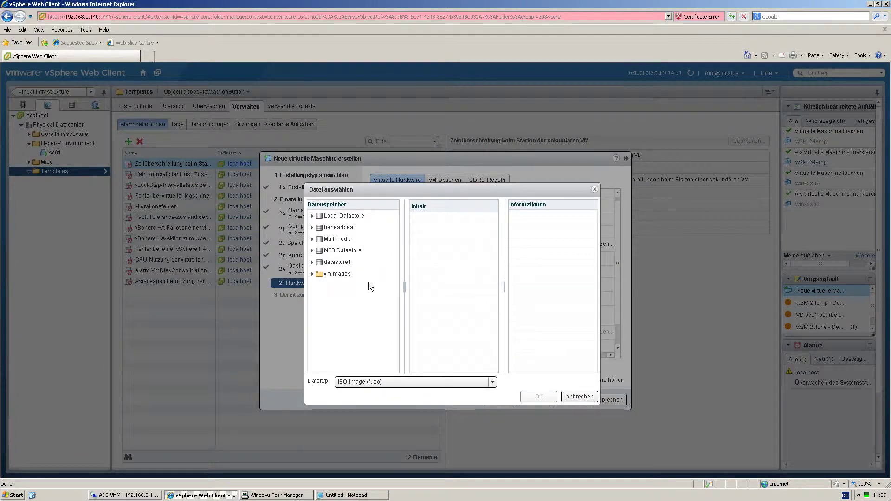
click(311, 252)
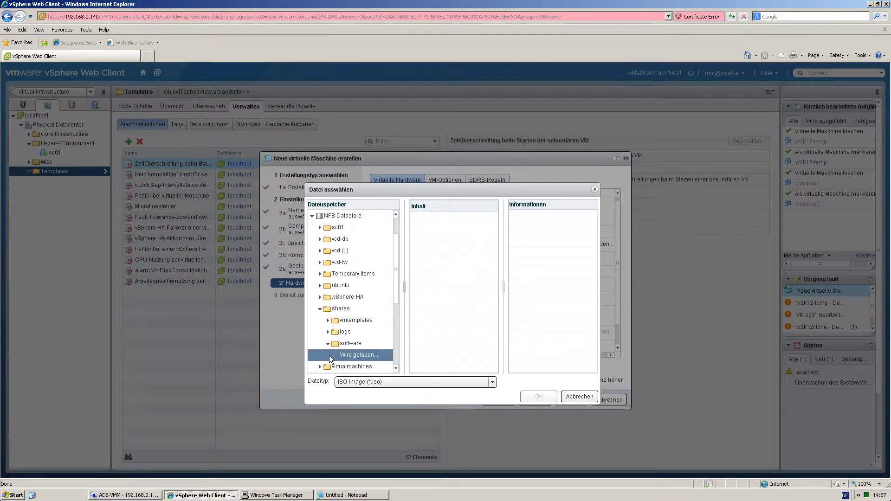
scroll(330, 356, down, 1)
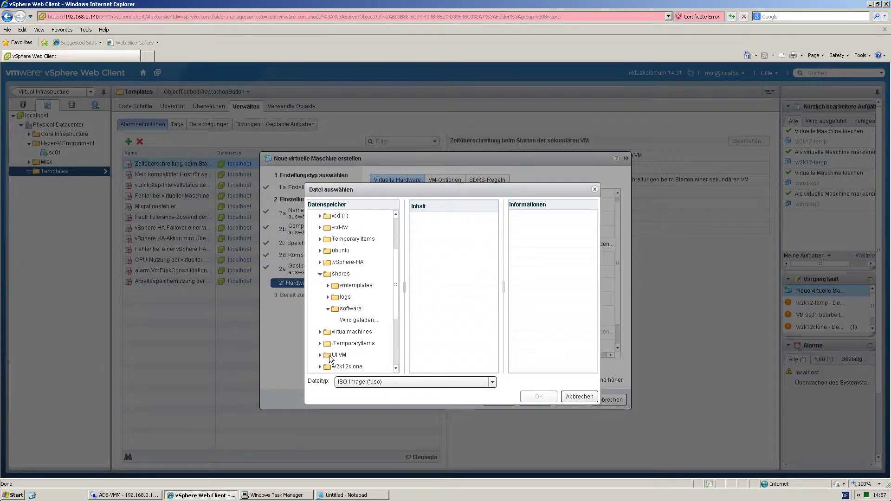
Select the second ISO in shares/software/Microsoft/Hyper-V as the DVD media.
click(333, 354)
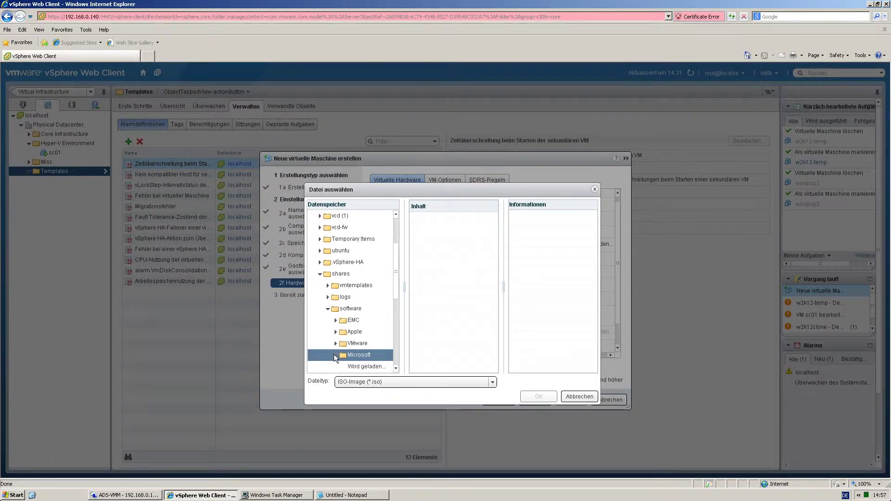
click(346, 365)
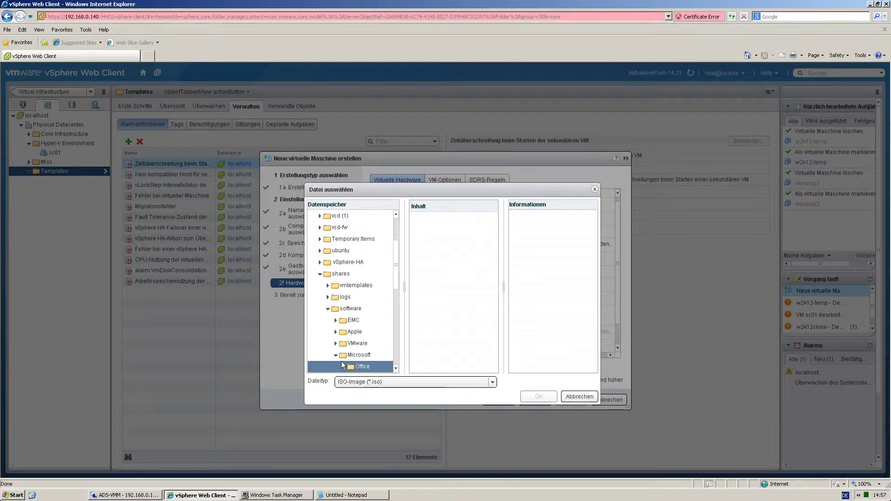
scroll(341, 361, down, 1)
click(365, 343)
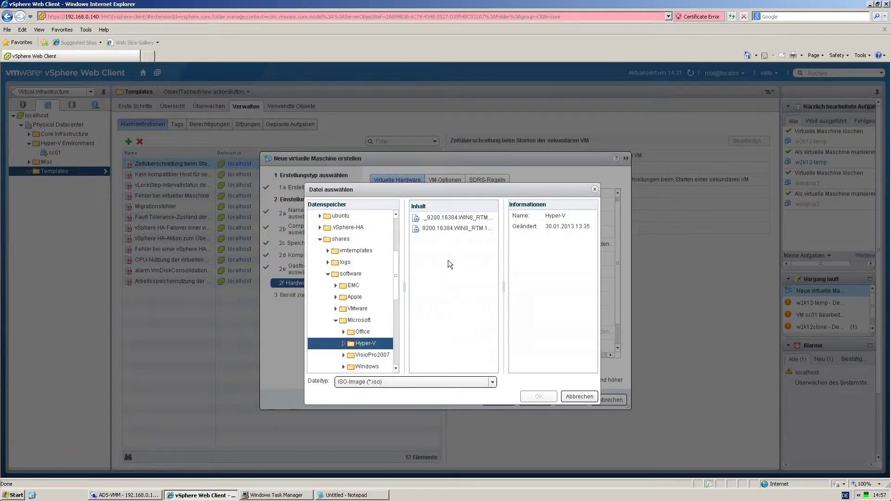
click(447, 228)
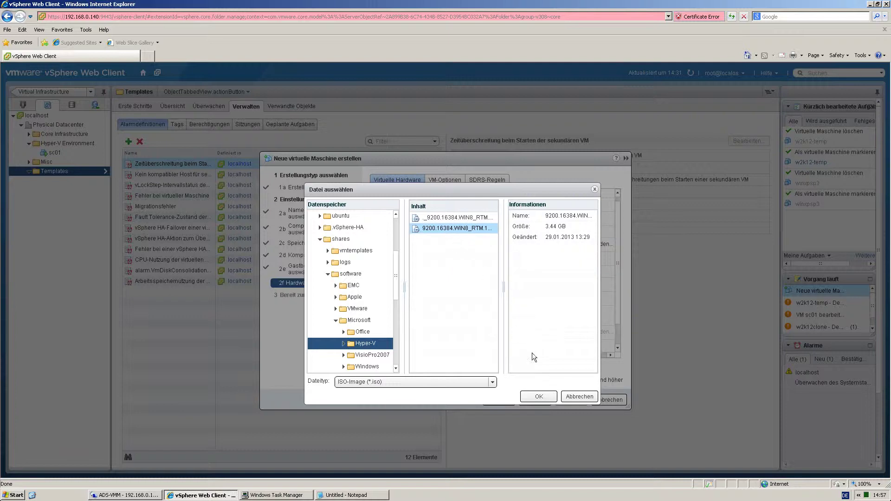
click(540, 399)
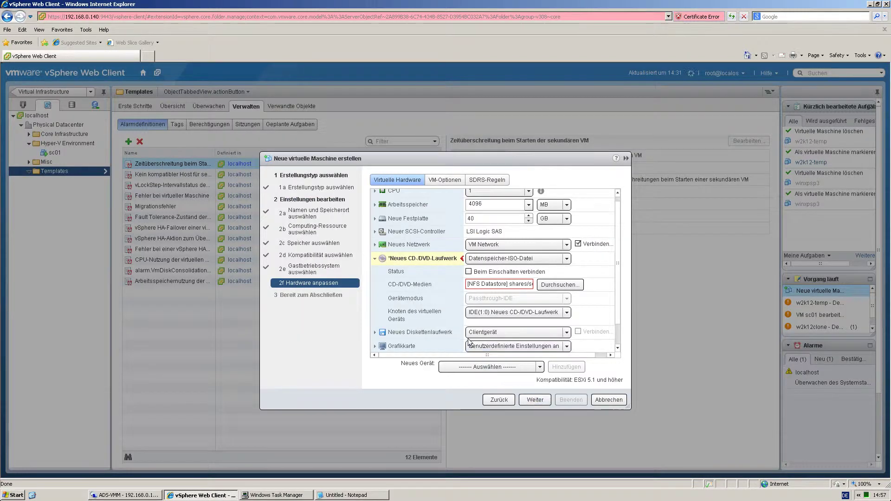
Make the CD/DVD drive connect at power on and continue to the summary.
click(469, 272)
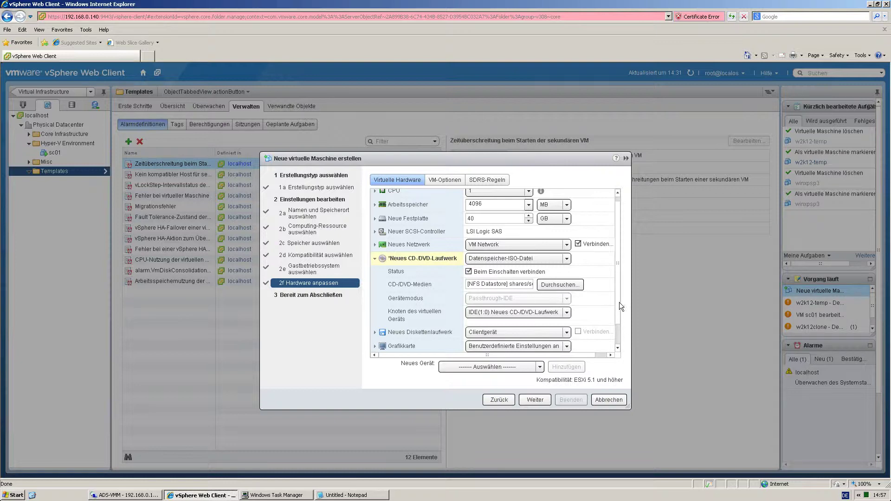
scroll(618, 304, down, 1)
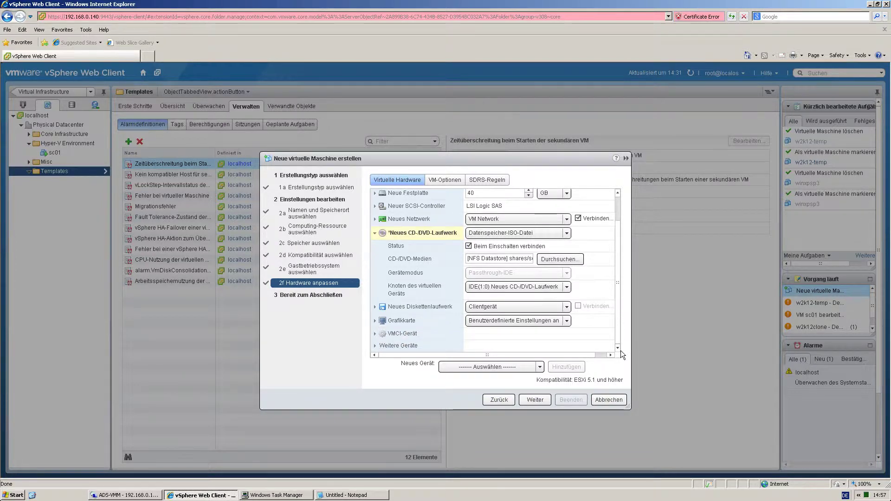
click(537, 402)
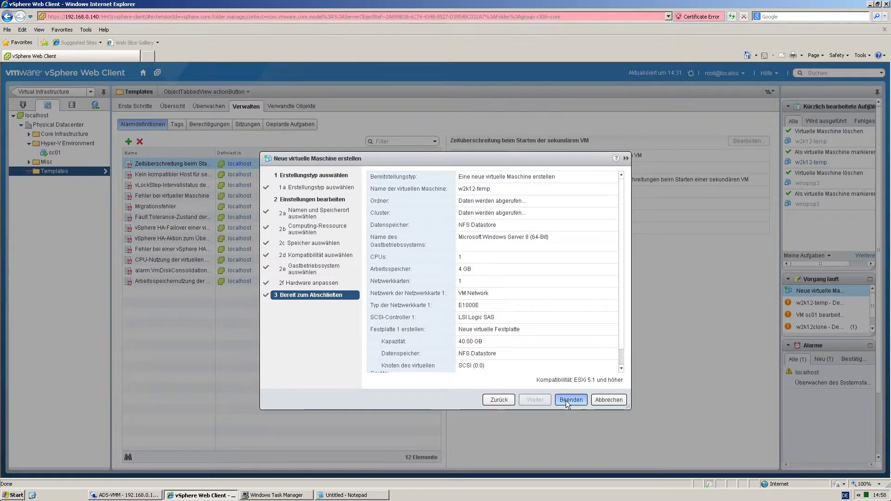
Finish creating w2k12-temp, power it on, and launch its remote console.
click(560, 399)
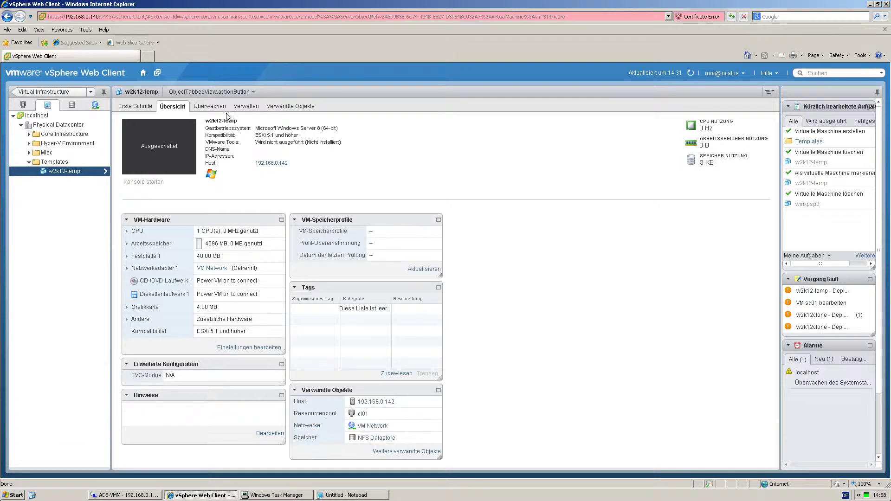
click(230, 95)
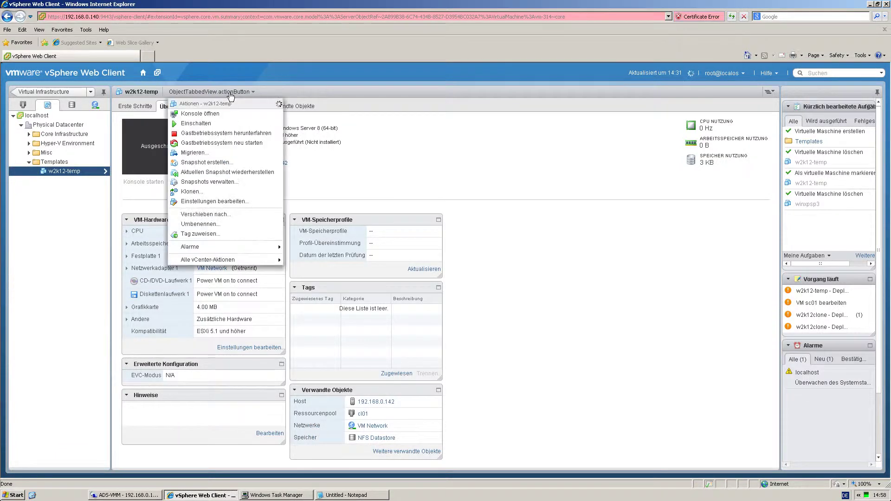
click(199, 124)
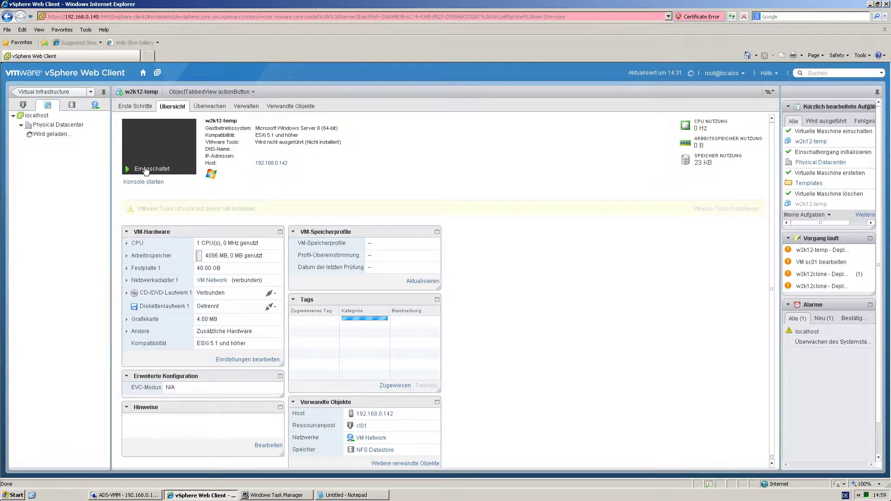
click(147, 184)
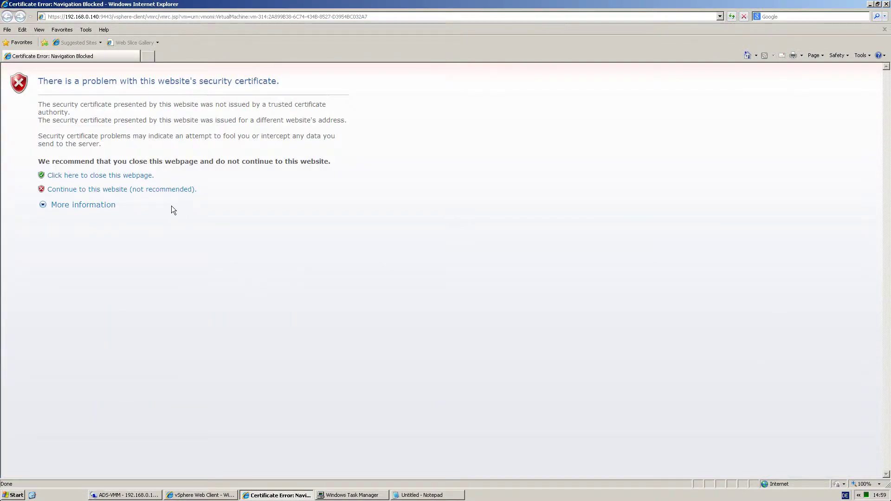
Get past the certificate warning, reset the VM with Ctrl-Alt-Del, and boot from the DVD.
click(155, 190)
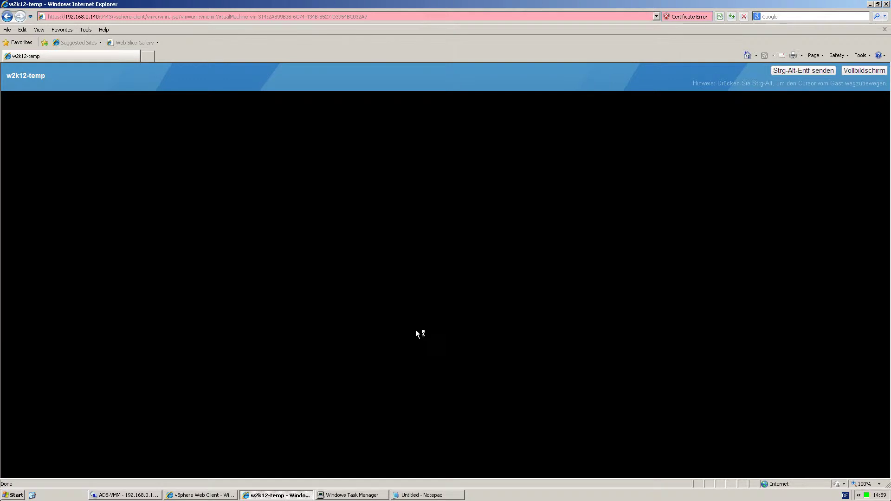
click(419, 280)
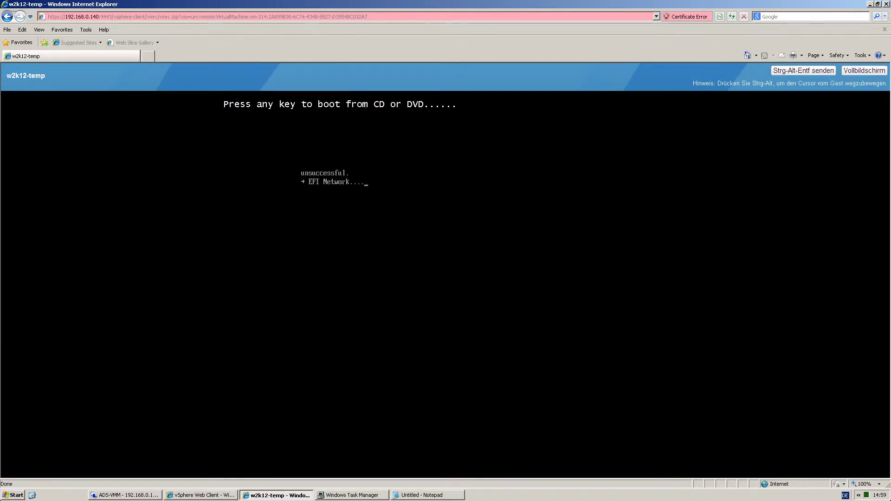
key(ctrl+alt)
click(784, 71)
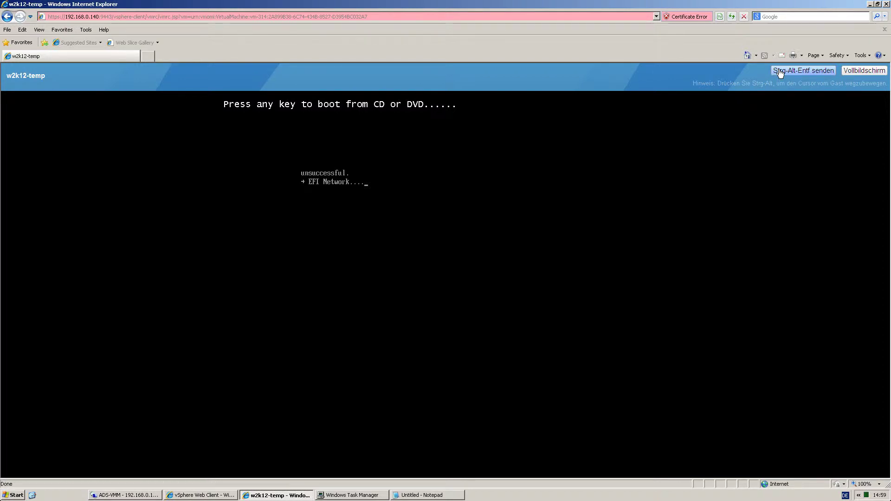
click(442, 263)
key(Return)
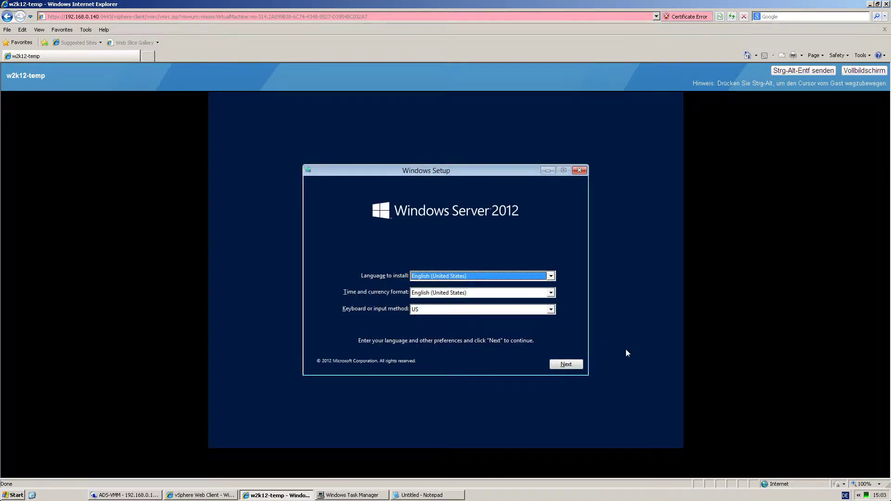
Start Setup and choose Windows Server 2012 Datacenter Evaluation (Server with a GUI).
click(581, 364)
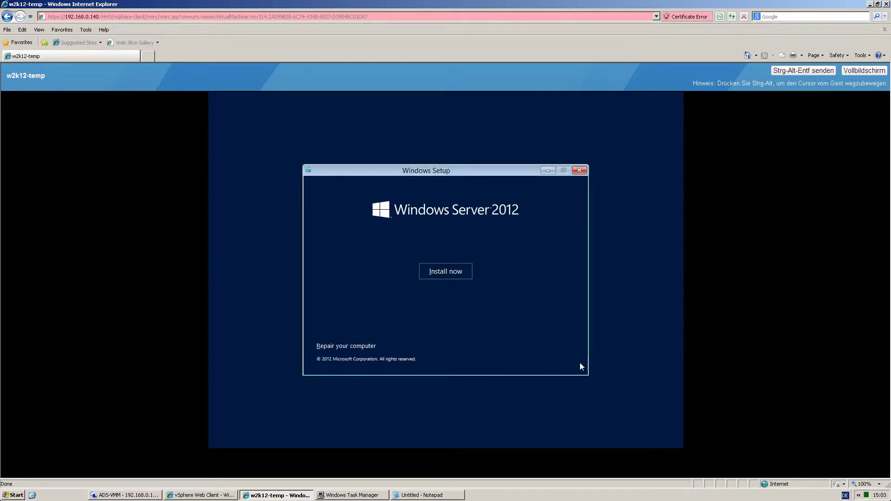
click(444, 274)
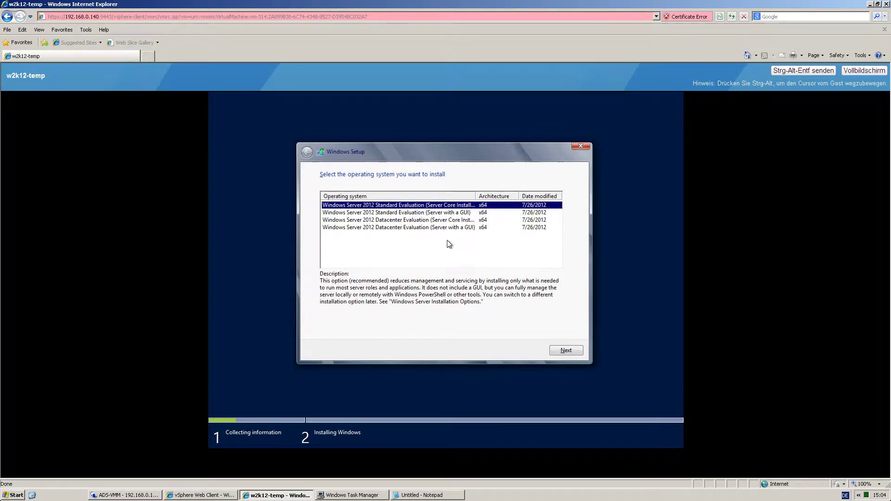
click(447, 227)
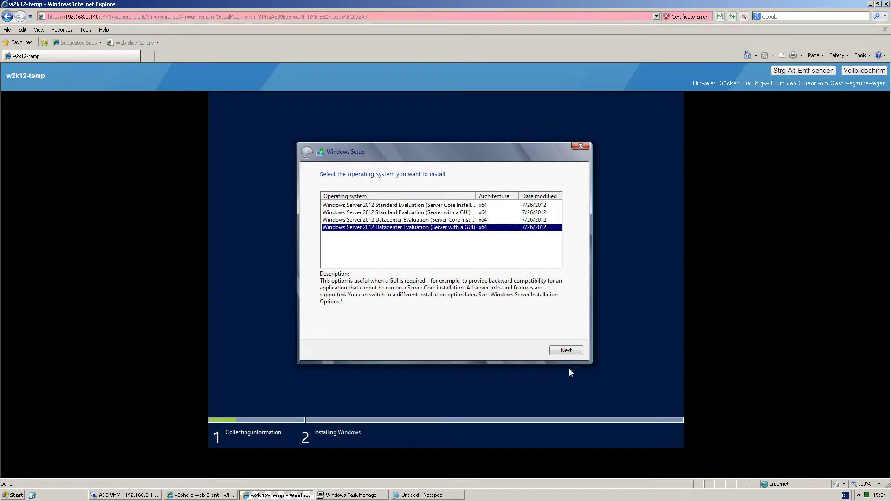
click(564, 349)
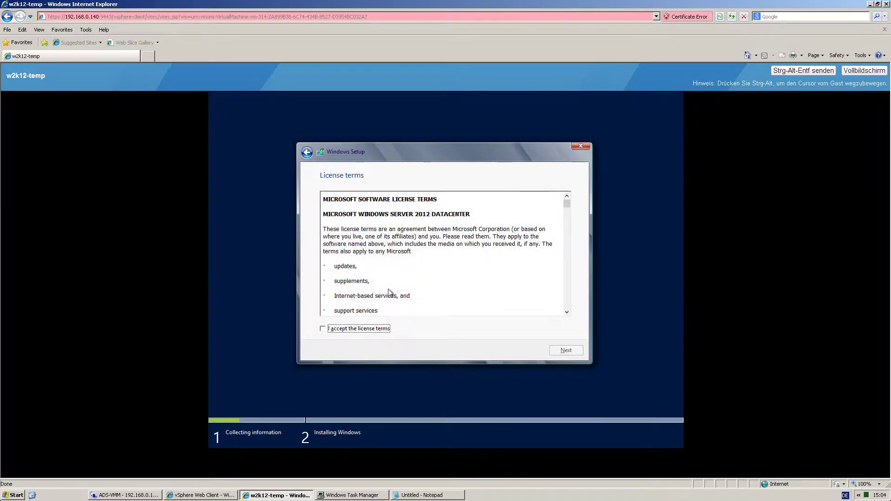
Accept the license and run a Custom install onto Drive 0's 40 GB unallocated space.
click(363, 328)
click(558, 346)
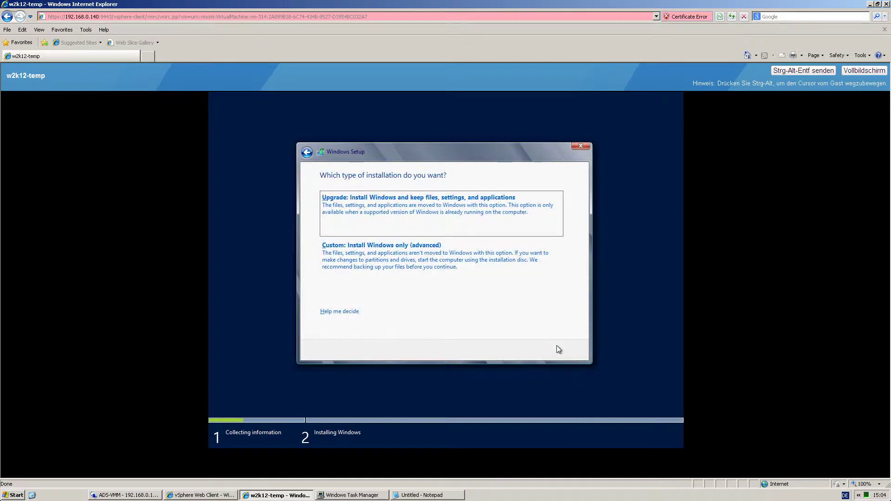
click(407, 243)
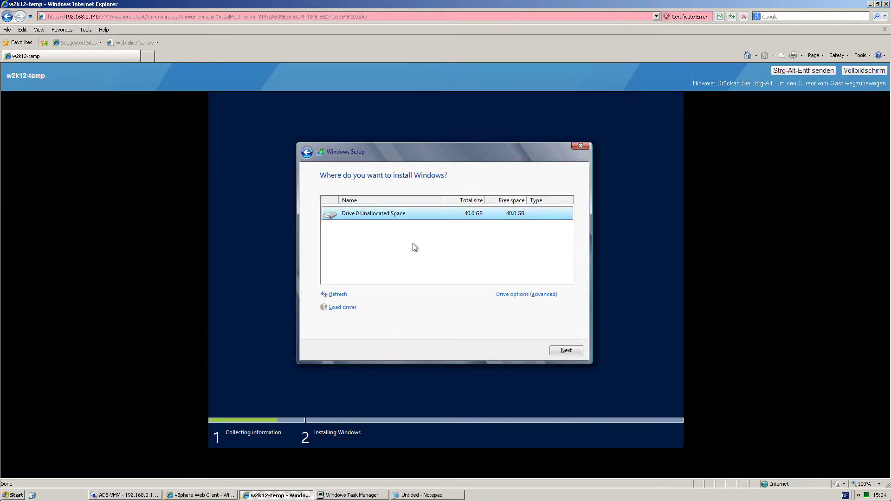
click(549, 349)
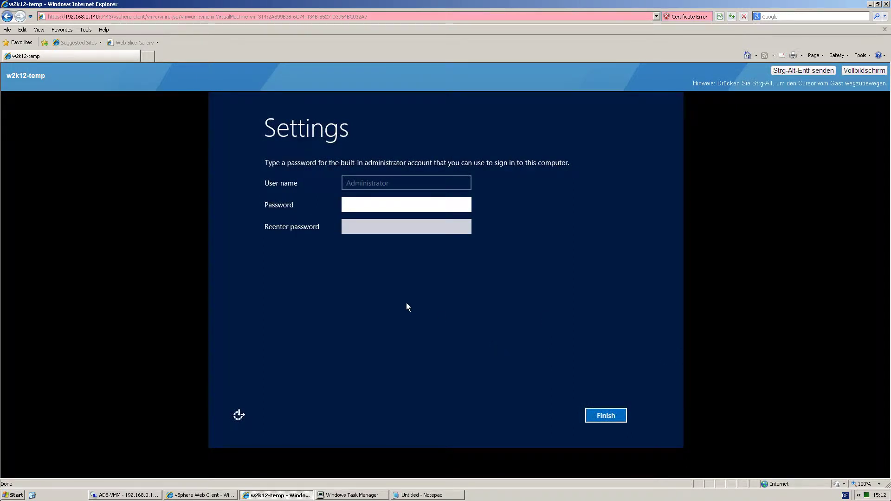
Enter an Administrator password in both fields and submit it.
text(Password)
key(Tab)
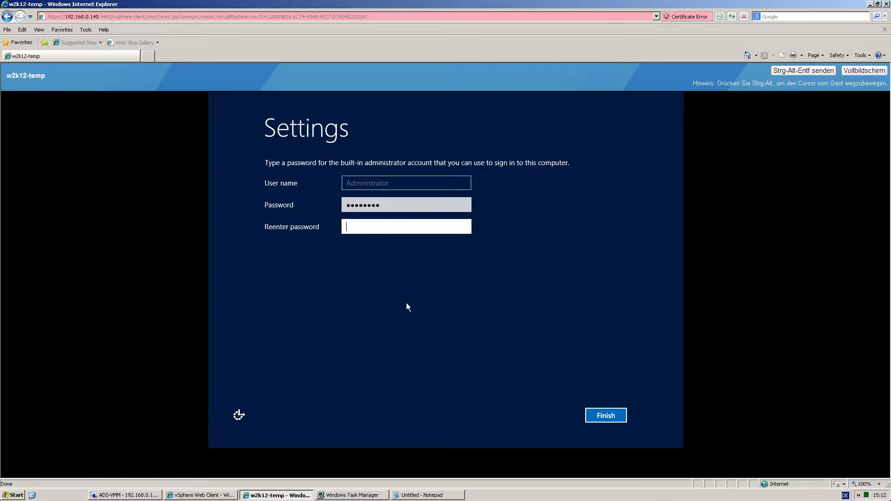
text(Password)
click(603, 421)
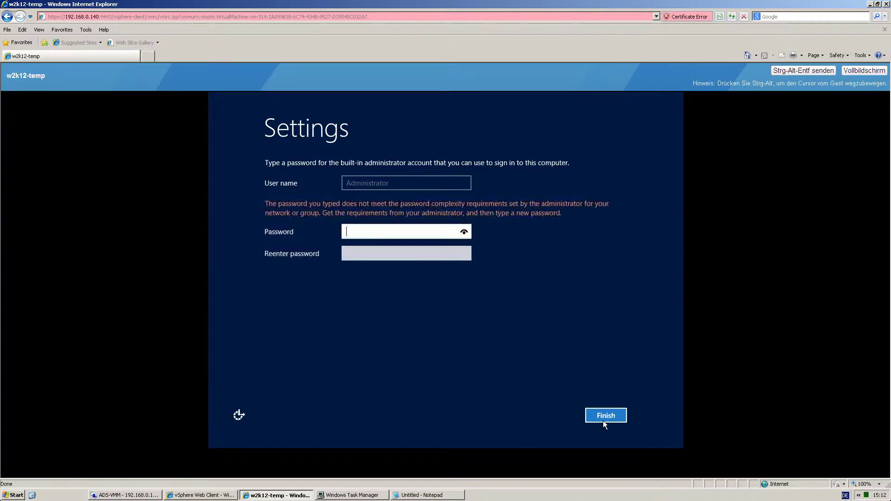
Save a complex Administrator password with a special character and bring up the sign-in screen.
text(P)
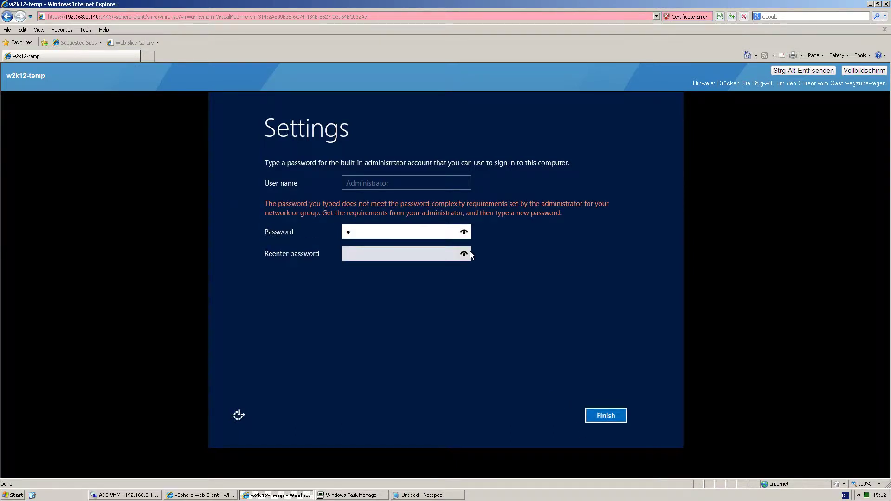
key(alt)
text(as)
key(Tab)
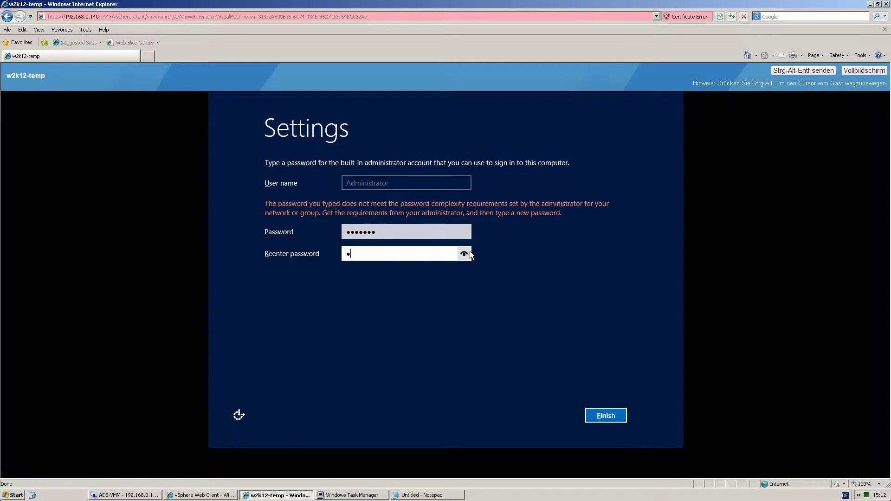
text(Pass123)
key(shift+Tab)
text(!)
key(Tab)
text(!)
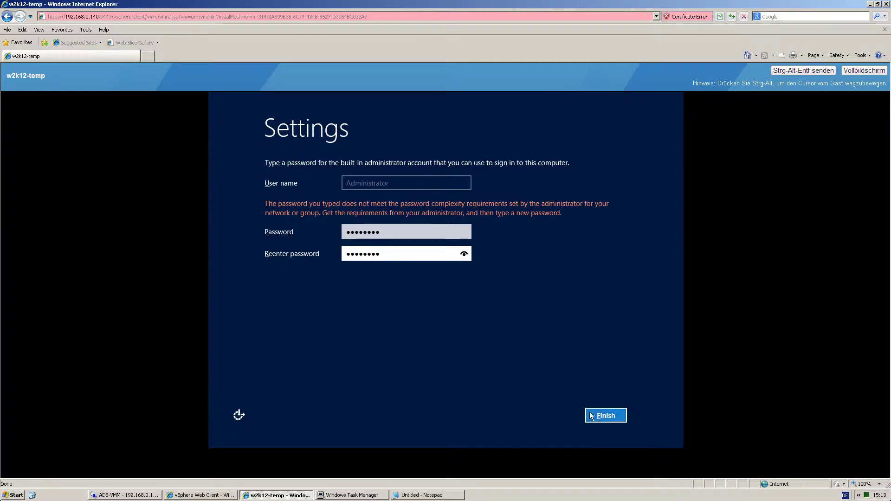
click(594, 414)
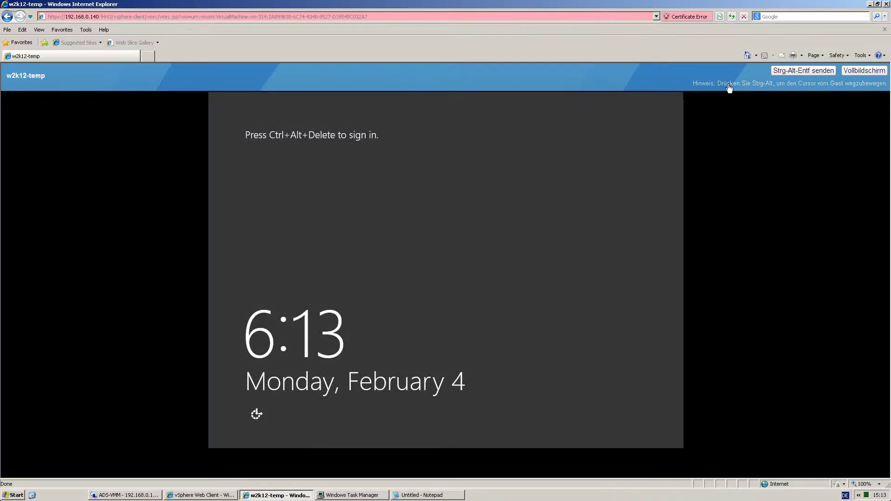
click(785, 72)
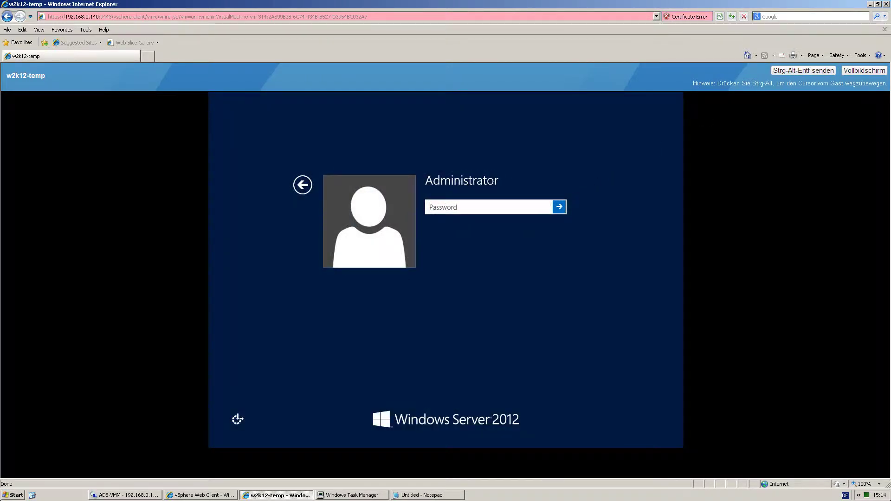
Sign in as Administrator, then release the console and return to the w2k12-temp summary.
text(P)
key(Return)
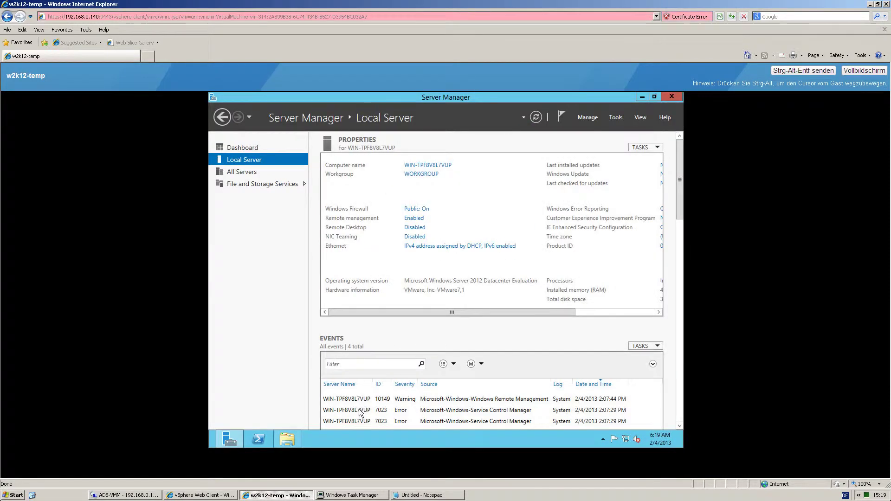
key(ctrl+alt)
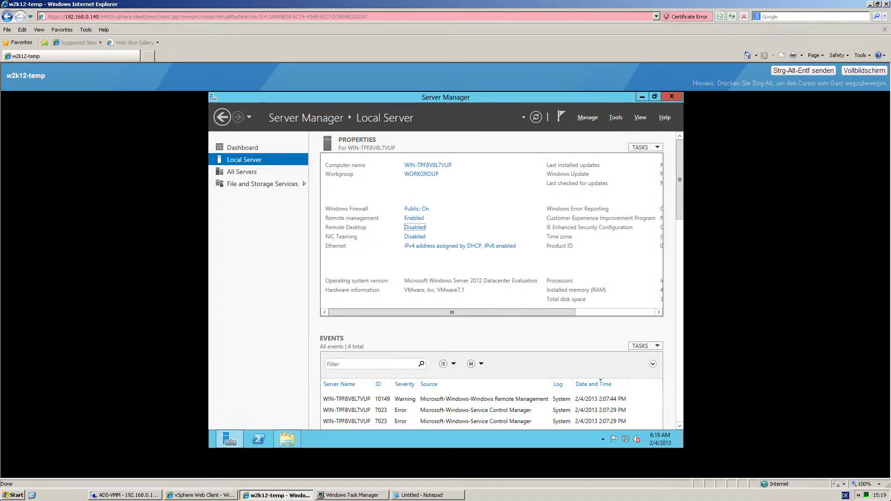
click(191, 496)
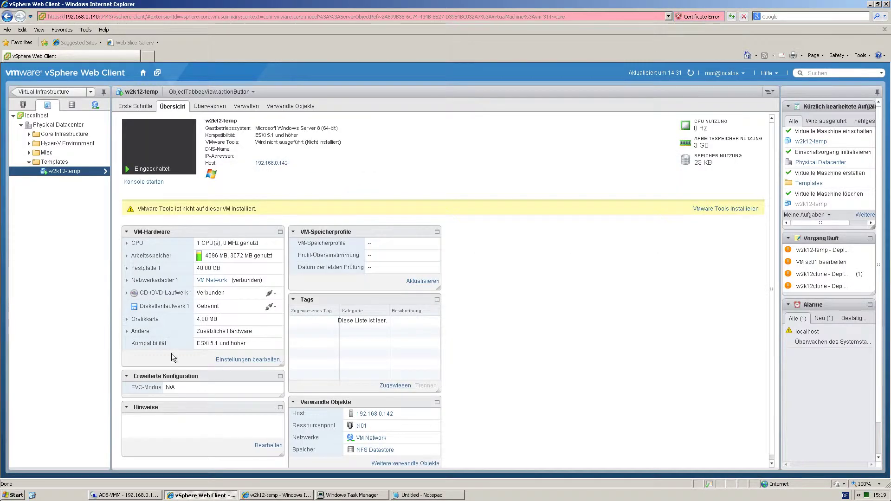
Set w2k12-temp's CD/DVD drive 1 to Client Device without connecting at power-on.
click(213, 94)
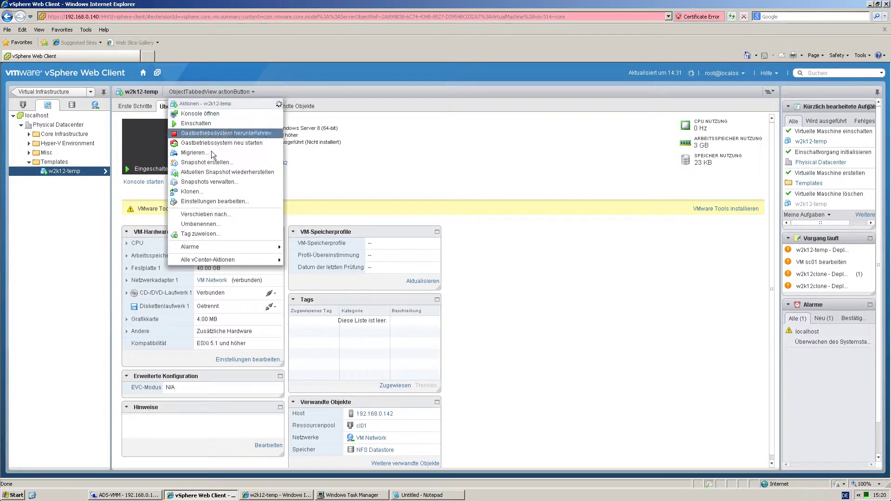
click(216, 202)
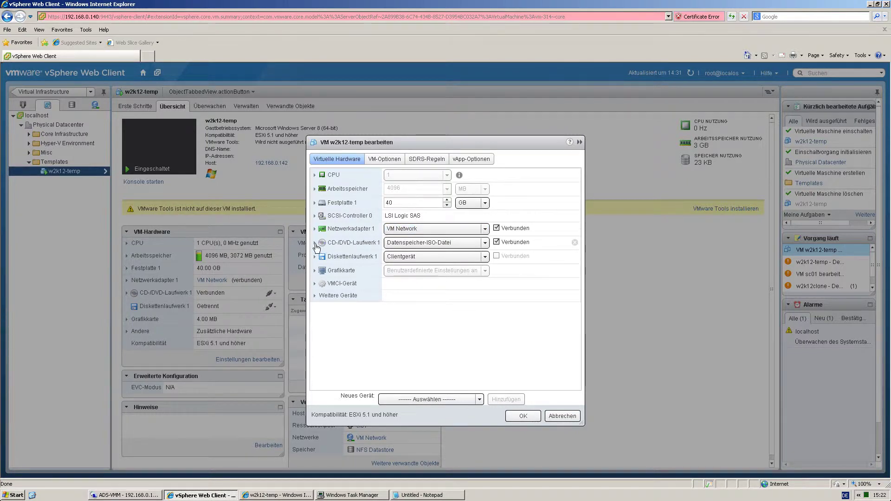
click(314, 243)
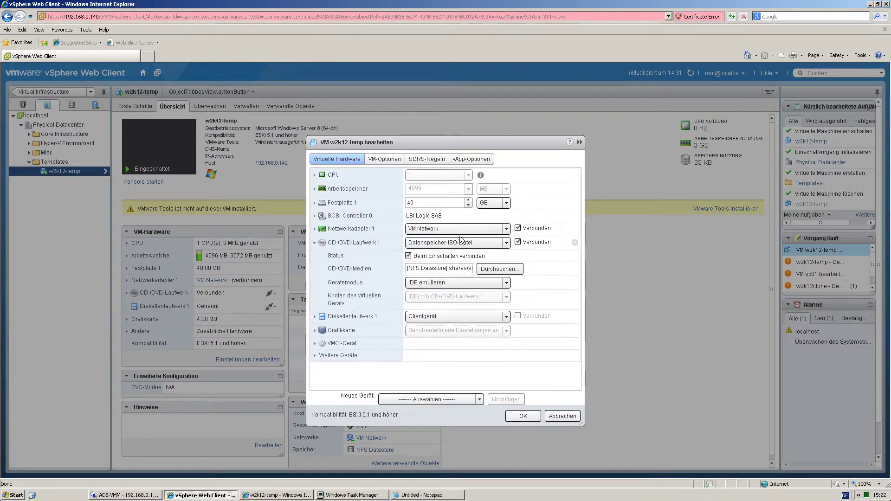
click(408, 256)
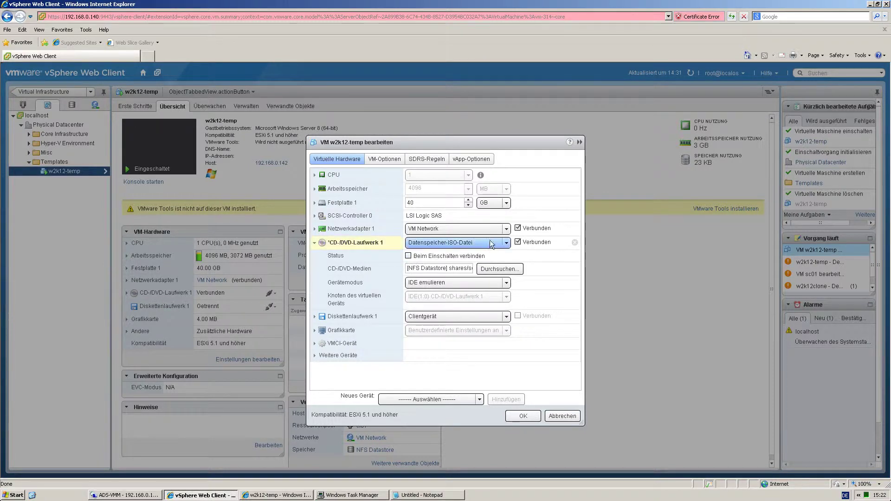
click(505, 243)
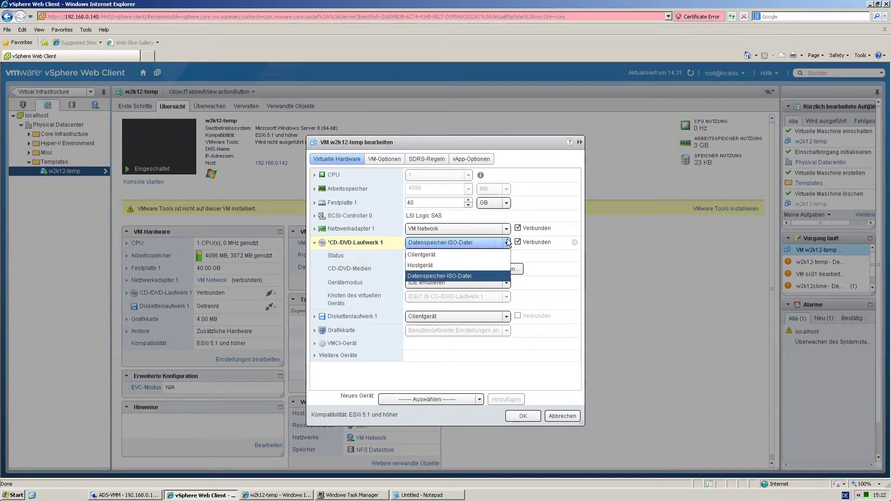
click(470, 257)
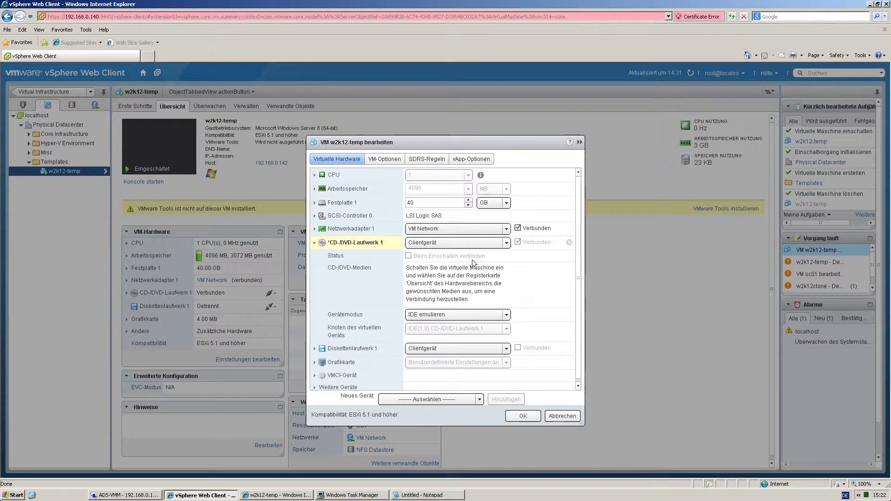
click(522, 416)
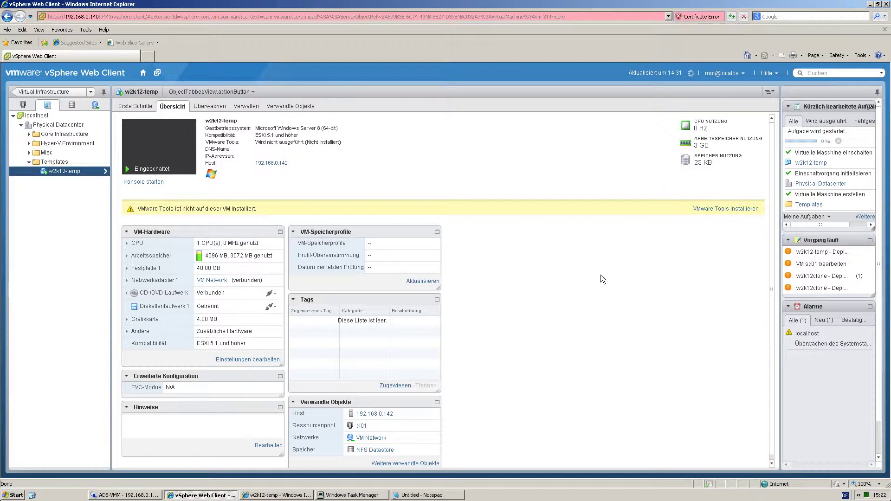
Mount the VMware Tools installer and launch it from the VM's D: drive.
click(704, 208)
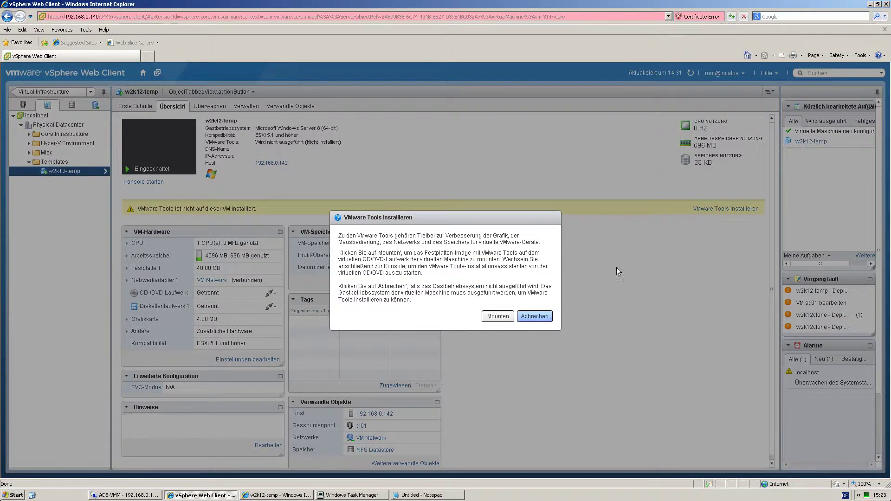
click(494, 318)
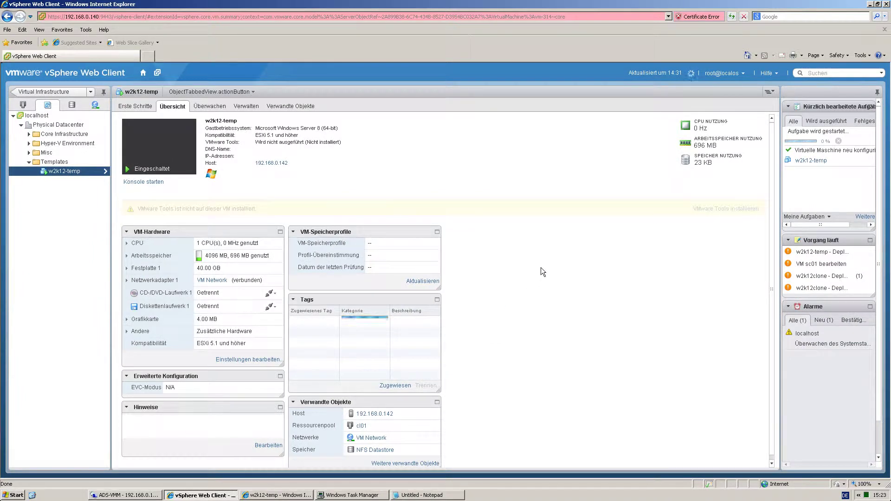
click(289, 495)
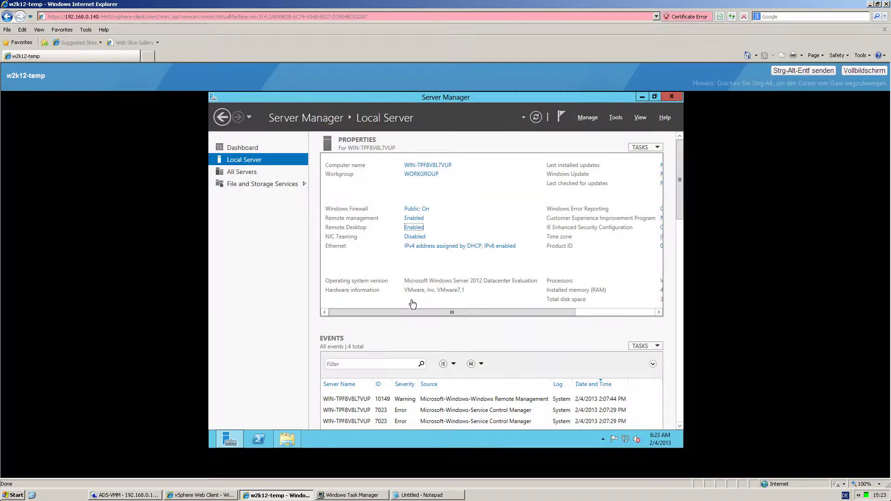
click(287, 439)
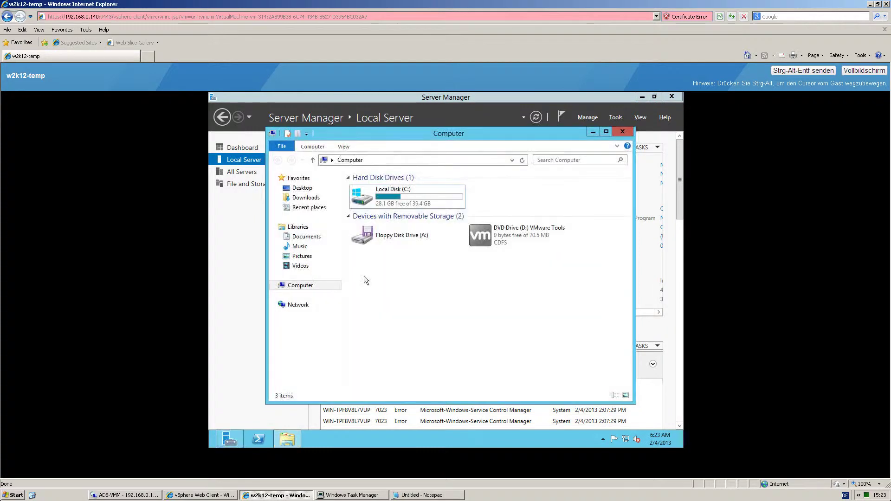
click(540, 231)
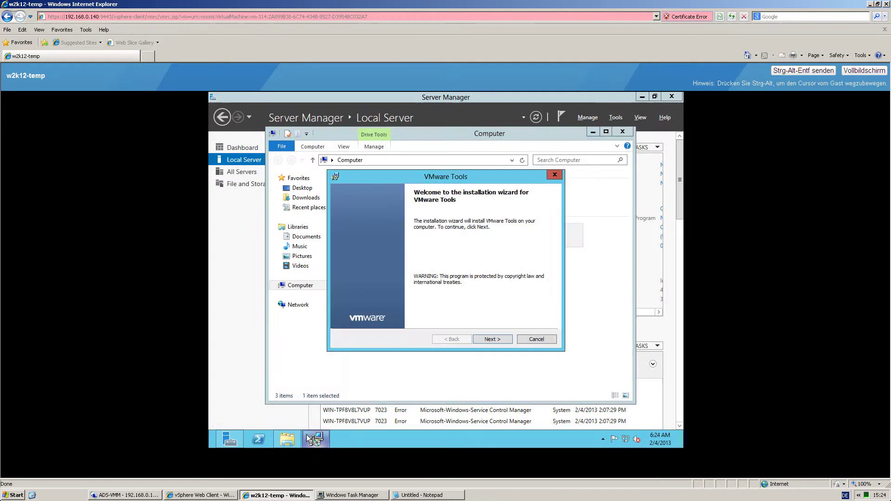
Install VMware Tools with the Typical setup and restart the VM.
click(483, 336)
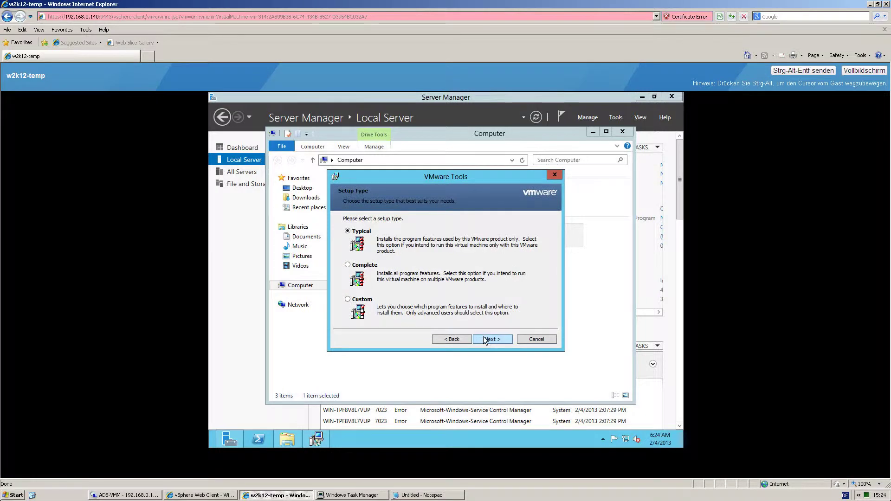
click(483, 339)
click(484, 338)
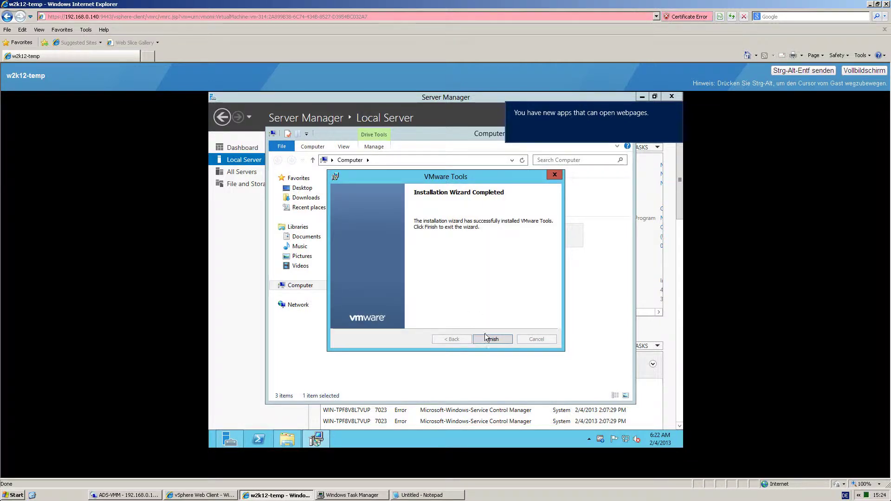
click(490, 340)
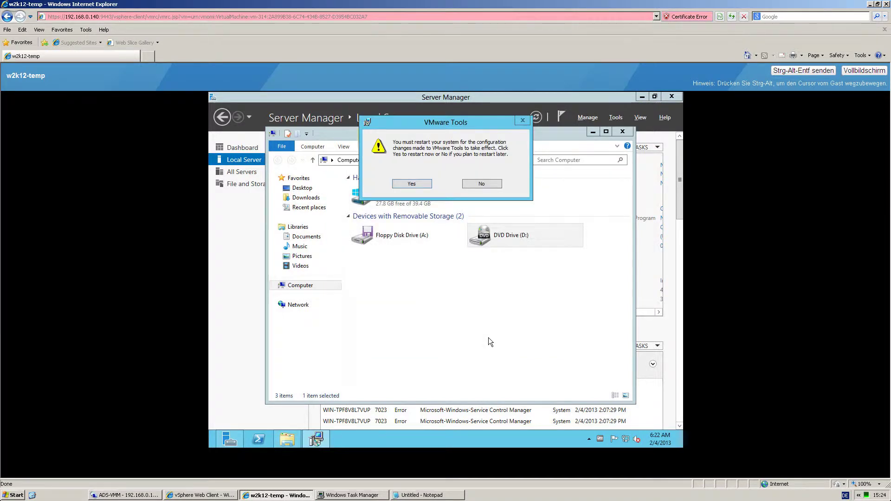
click(411, 182)
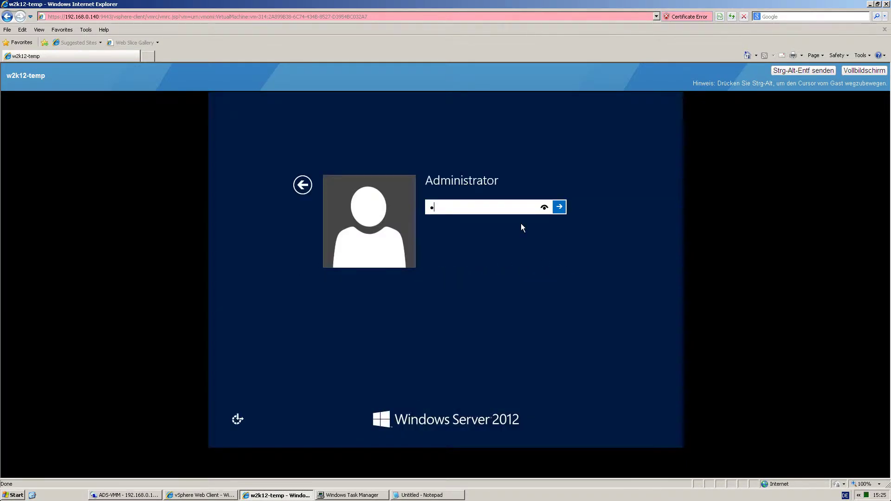
Log on as Administrator and shut down the w2k12-temp guest with an Other (Unplanned) reason, then return to vSphere.
text(********)
key(Return)
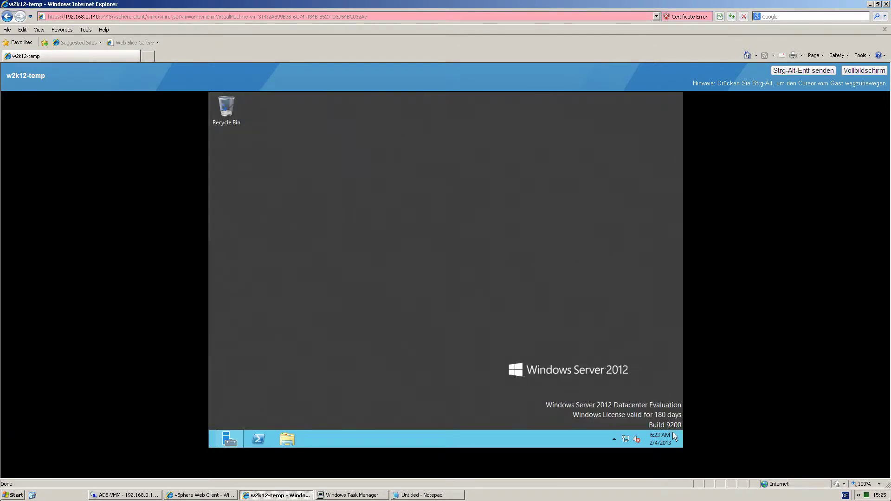
mouse_move(675, 442)
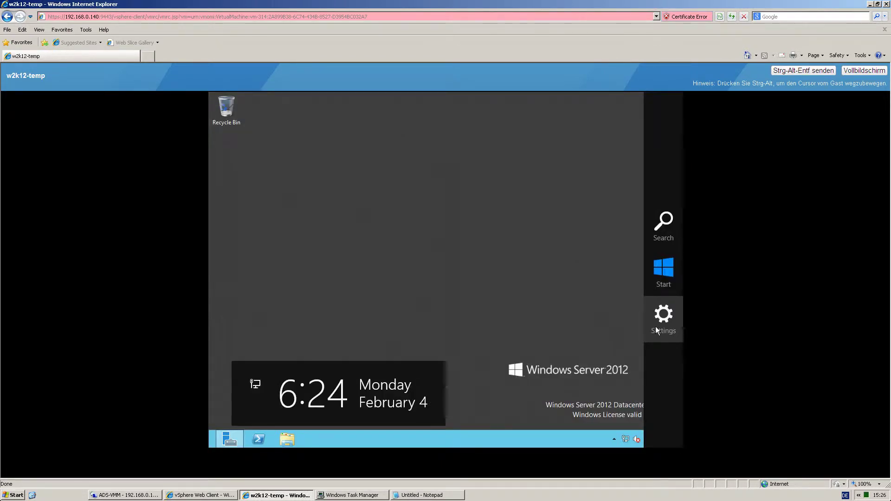
click(658, 325)
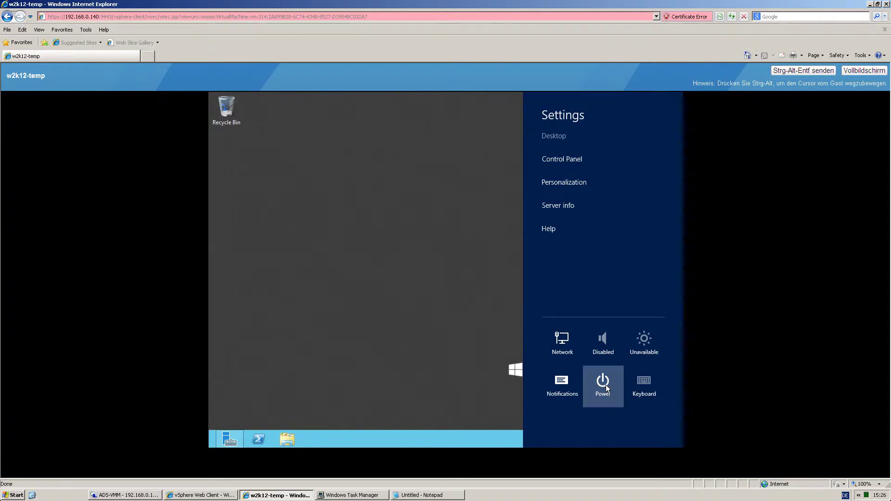
click(606, 385)
click(599, 334)
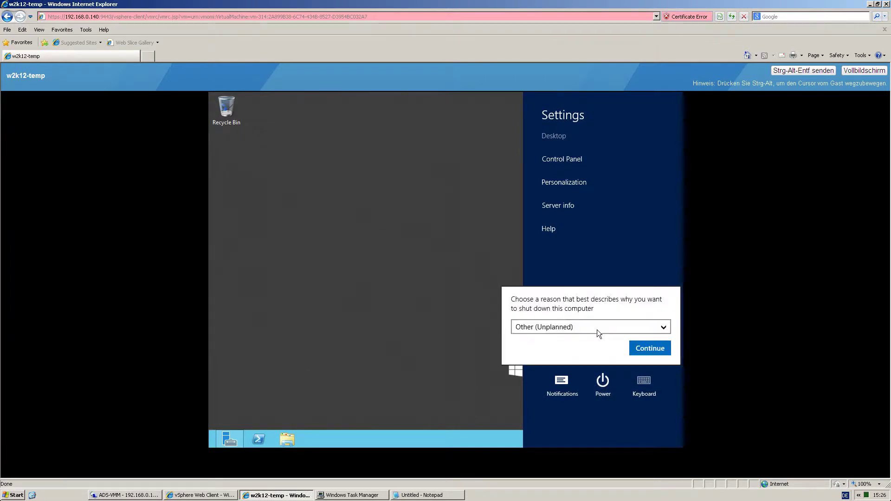
click(647, 349)
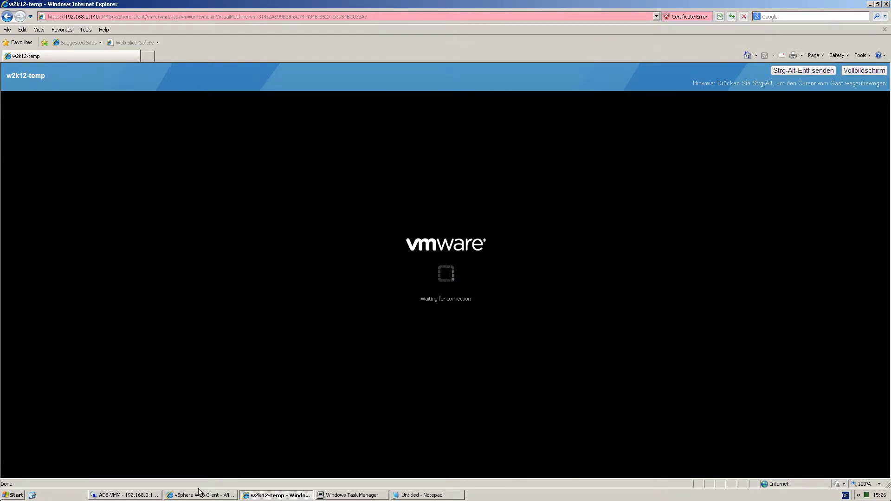
click(198, 495)
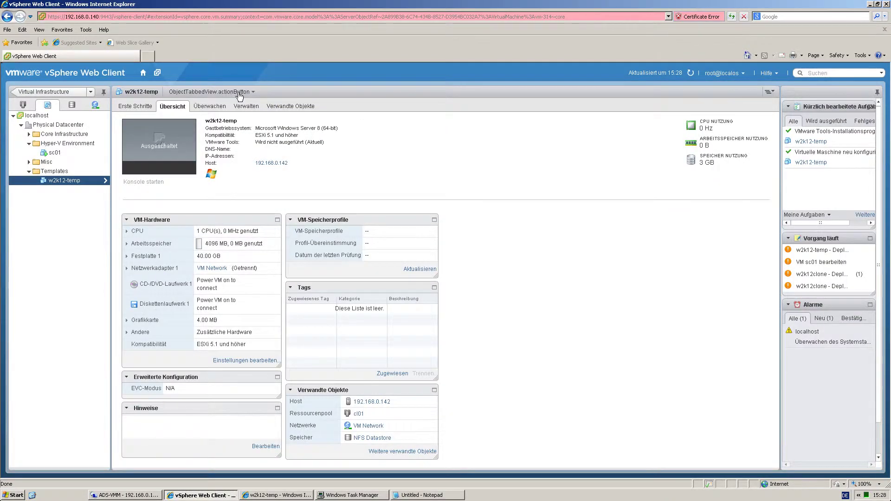
Convert w2k12-temp into a template via Alle vCenter-Aktionen > Vorlage > In Vorlage konvertieren.
click(239, 93)
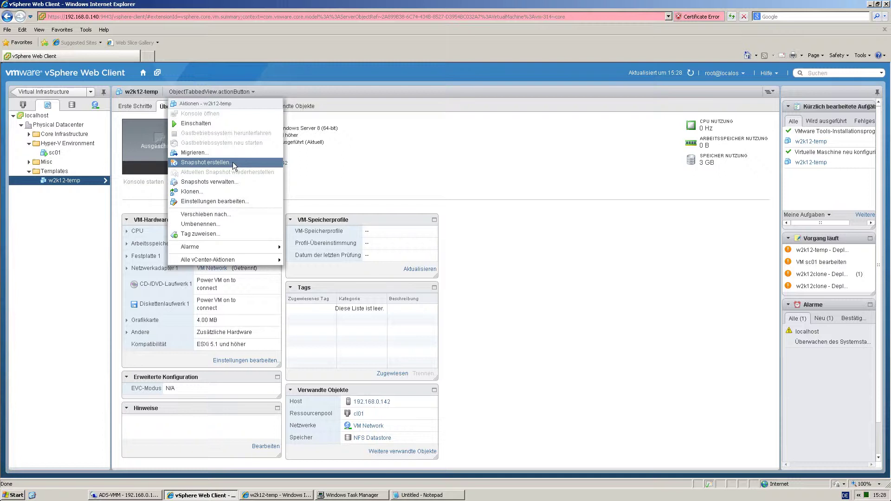
mouse_move(247, 262)
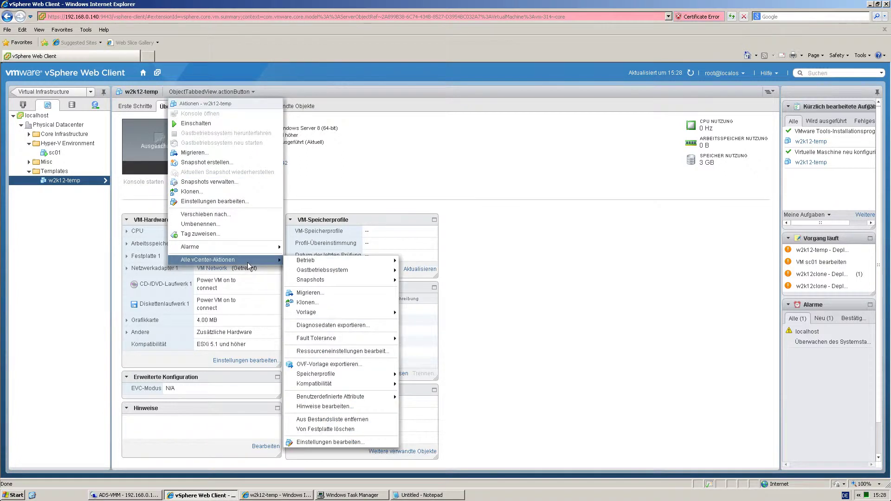
mouse_move(333, 312)
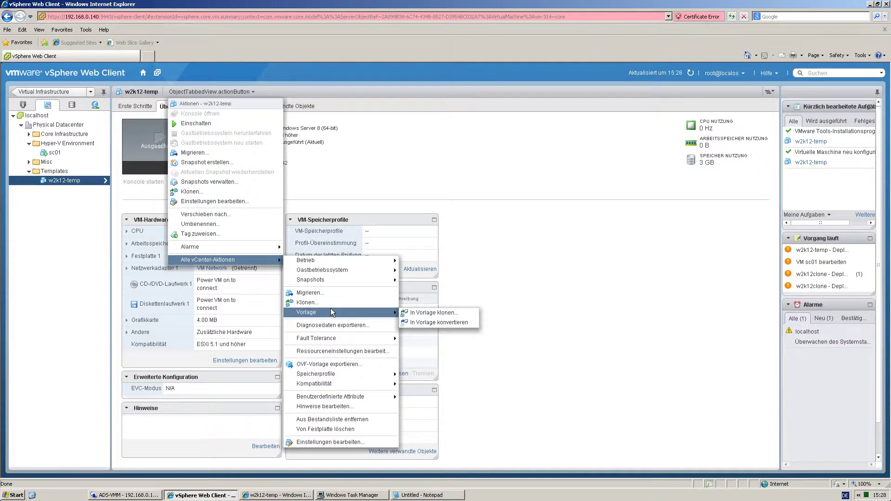
click(425, 322)
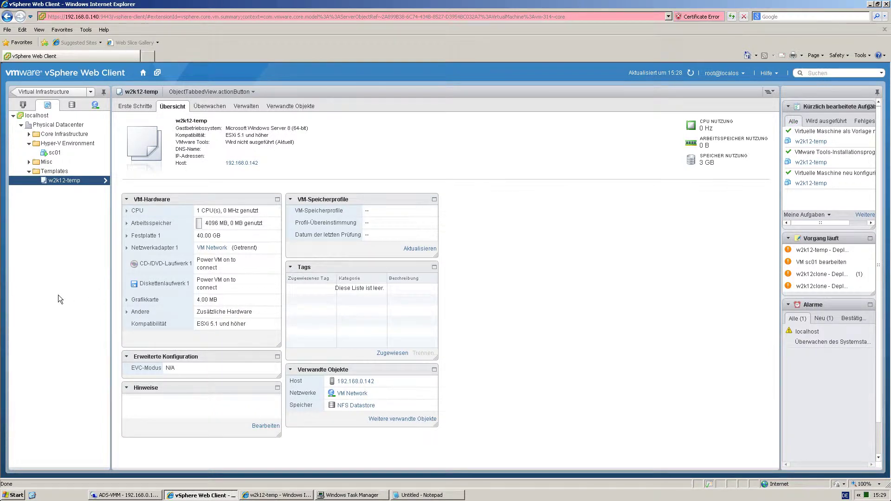
Start deploying a VM from the w2k12-temp template, named hyper-v01, in the Hyper-V Environment folder.
right_click(57, 180)
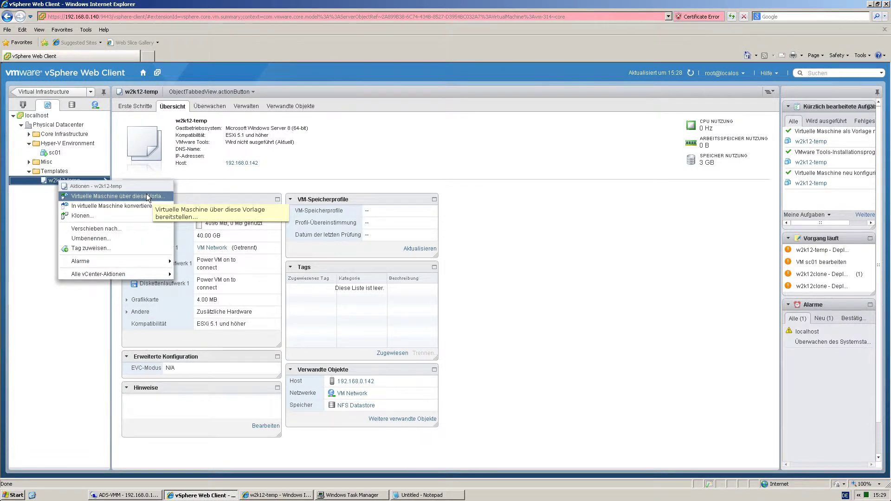
click(147, 197)
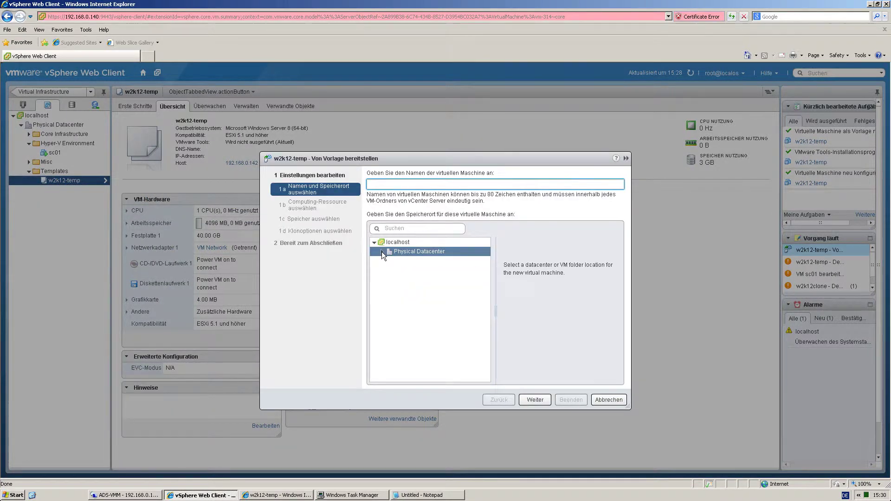
click(381, 251)
click(426, 271)
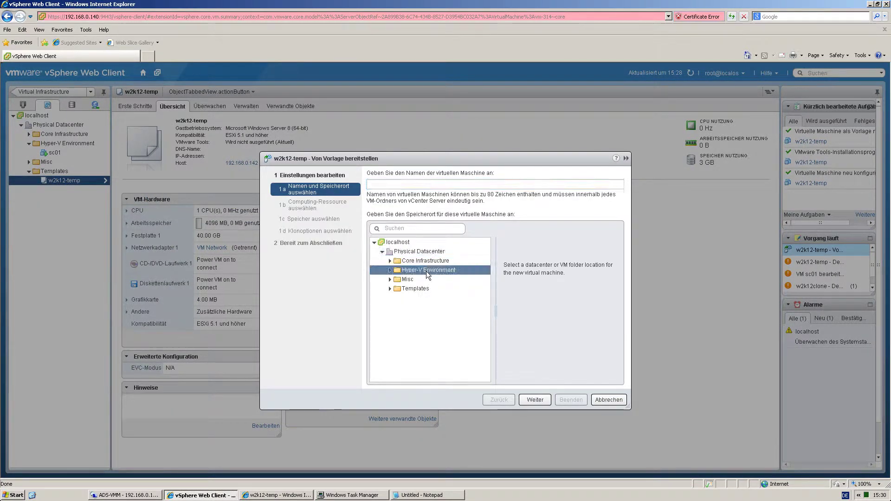
click(395, 184)
text(hyper)
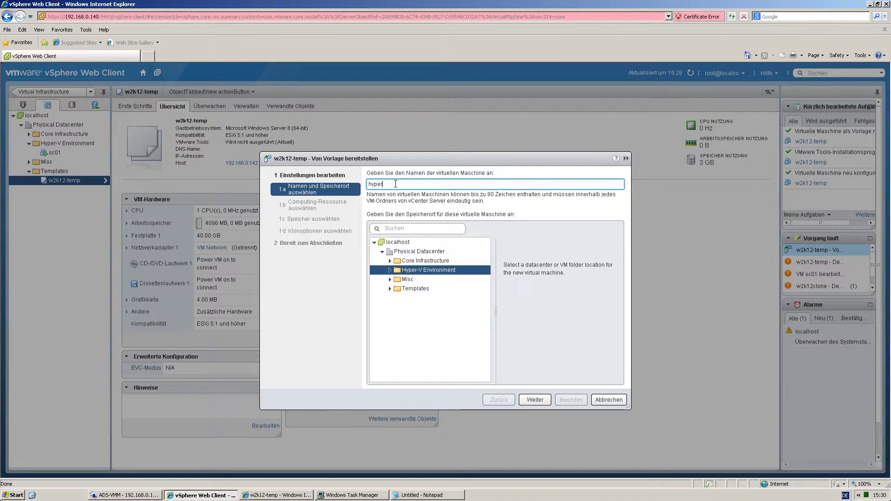
text(-v01)
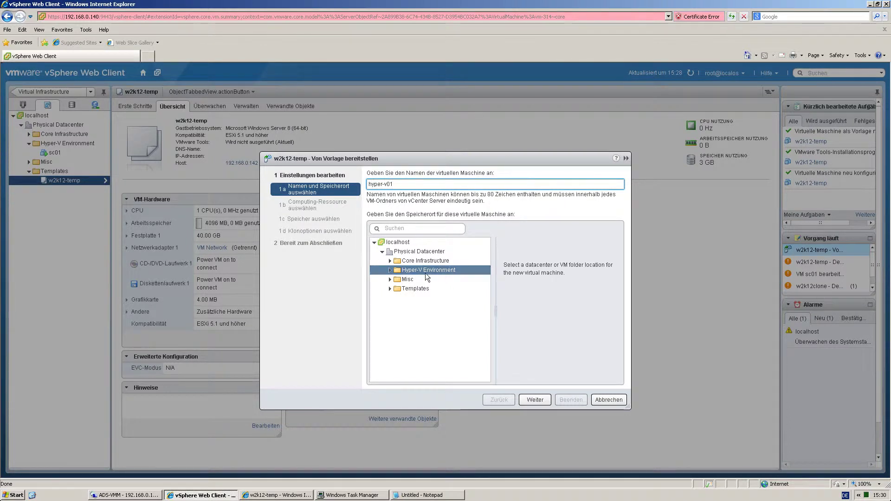
click(534, 400)
Target cluster cl01 and NFS Datastore, enable OS customization and power-on, and begin a new customization spec.
click(398, 203)
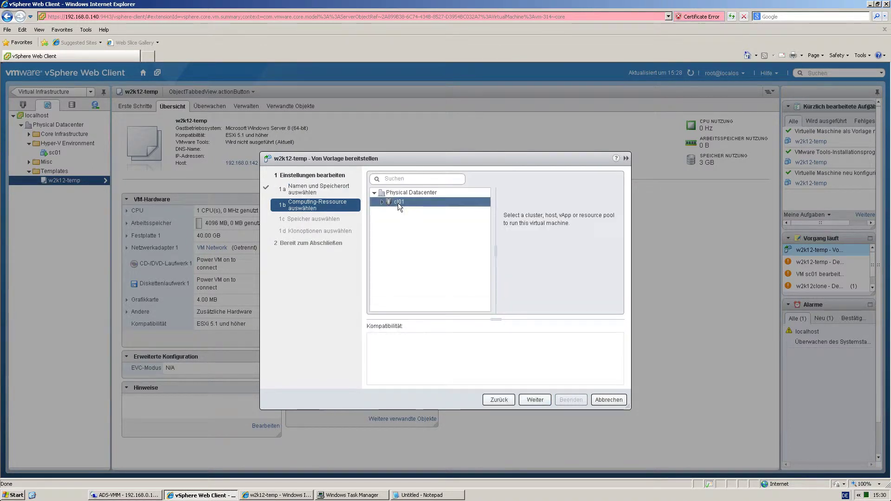
click(535, 399)
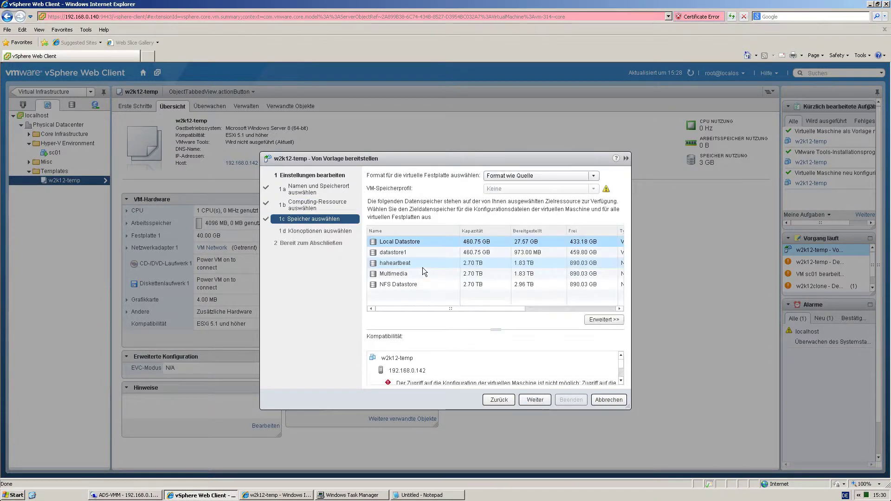
click(419, 286)
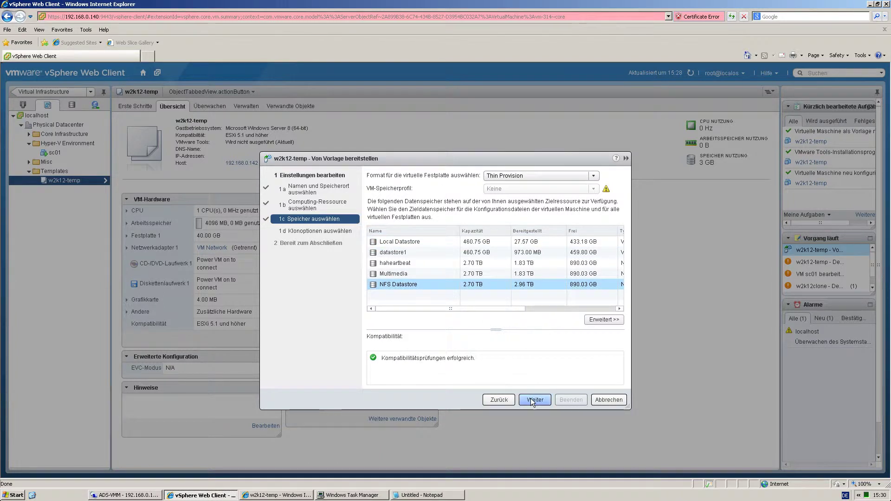
click(534, 400)
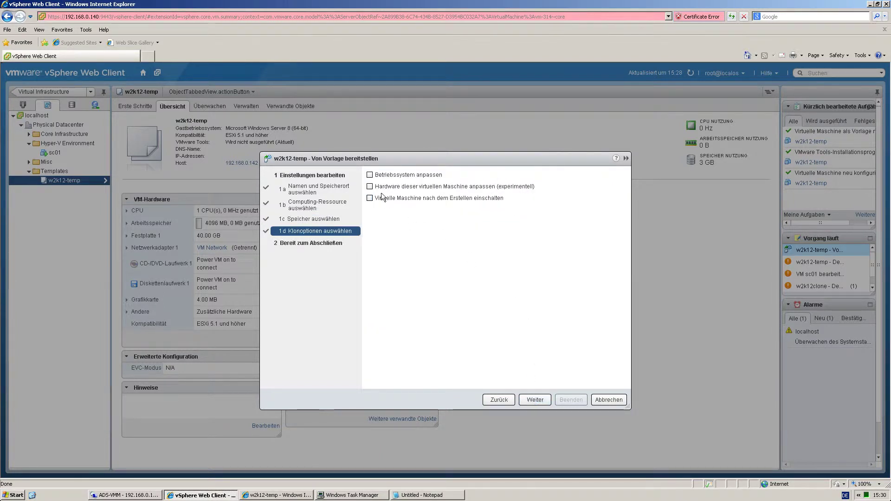
click(370, 175)
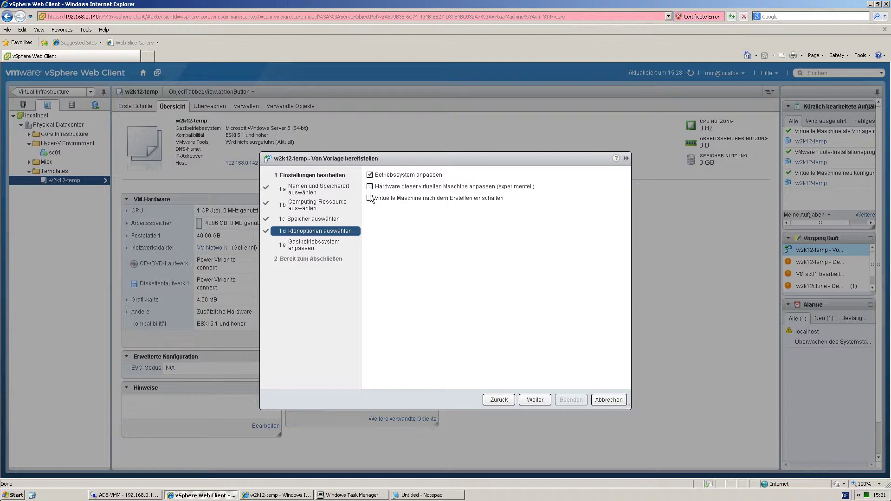
click(370, 198)
click(535, 399)
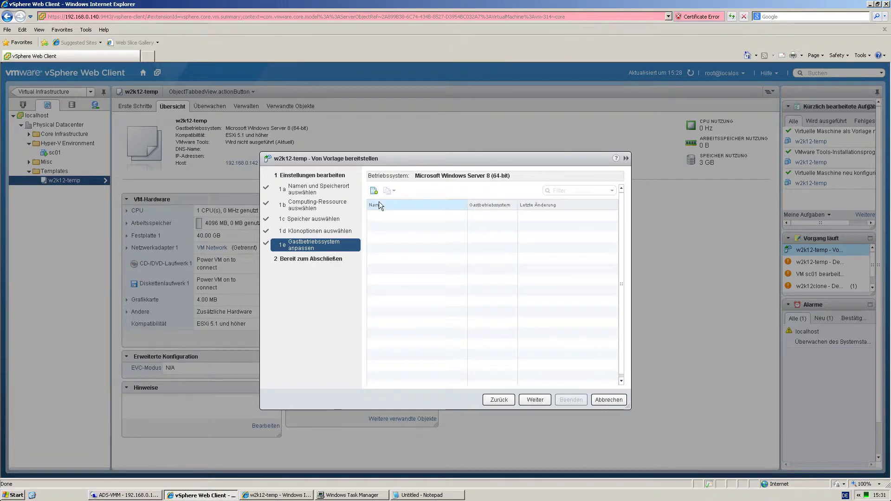
click(374, 191)
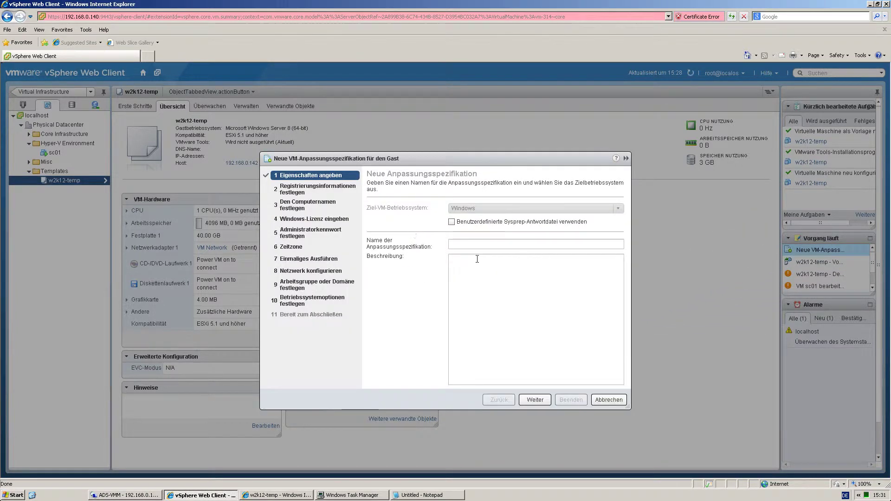
Name the customization spec 'hyper' with registered owner 'cloudjockey' and organisation 'vlab'.
click(472, 243)
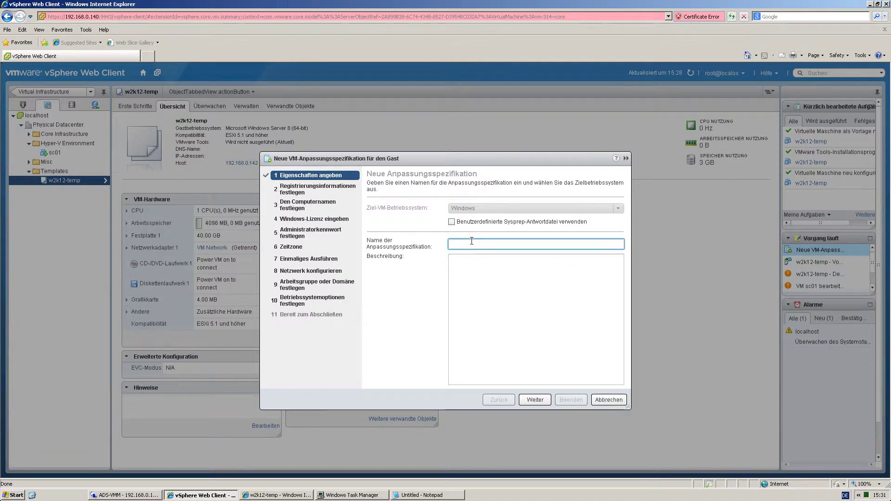
text(hyper-v)
click(535, 399)
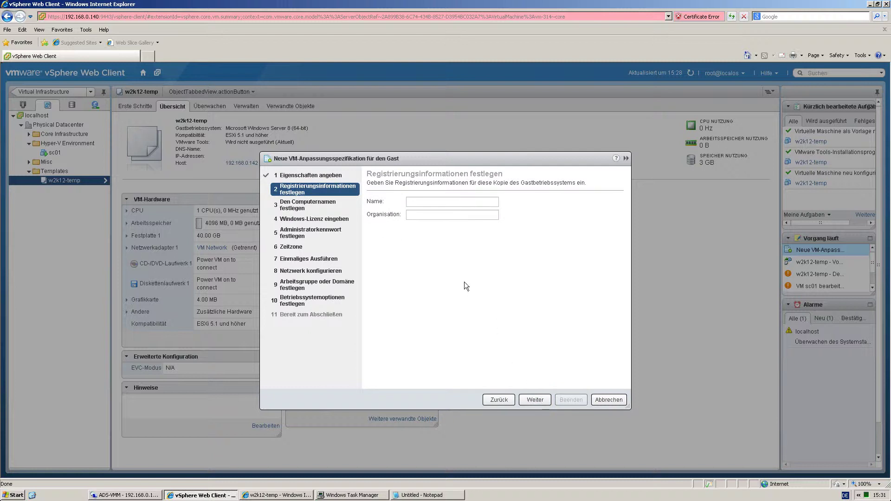
click(419, 203)
text(cloudjockey)
key(Tab)
text(vlab)
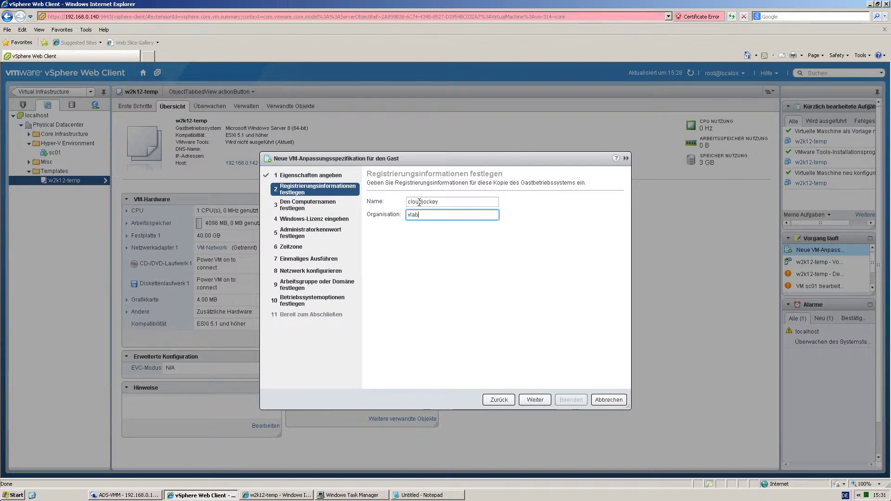
click(534, 398)
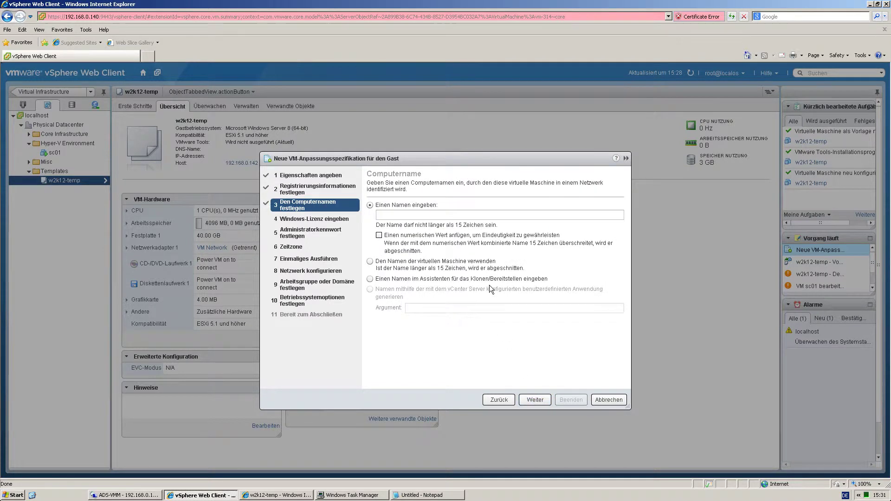
Set computer name 'hyper' with a numeric suffix, keep licence defaults, and enter the administrator password.
click(408, 214)
text(hyp)
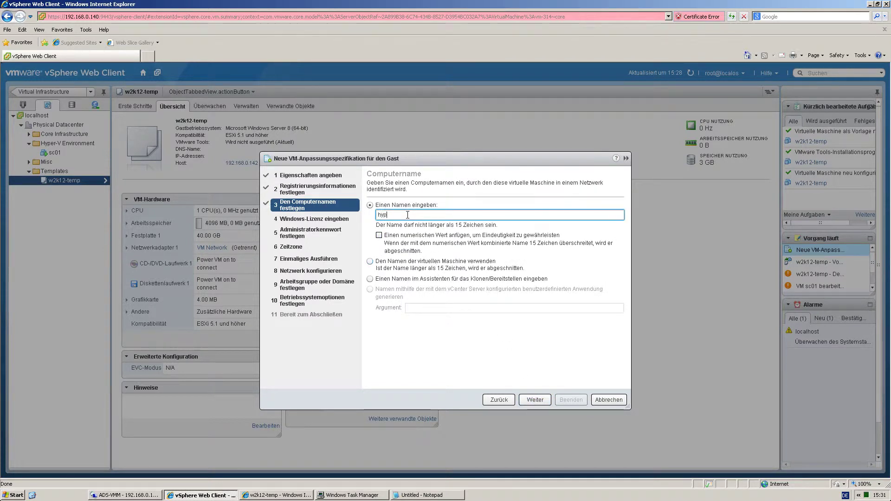
text(er-v)
click(379, 235)
click(534, 400)
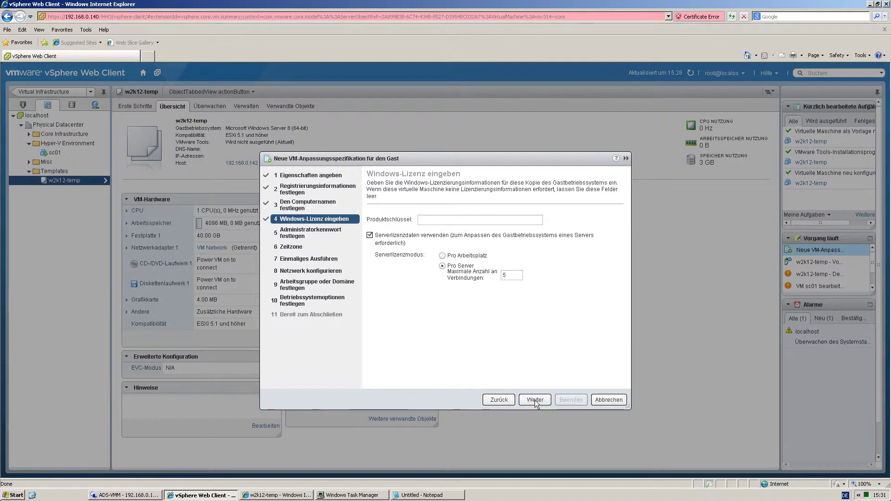
click(535, 401)
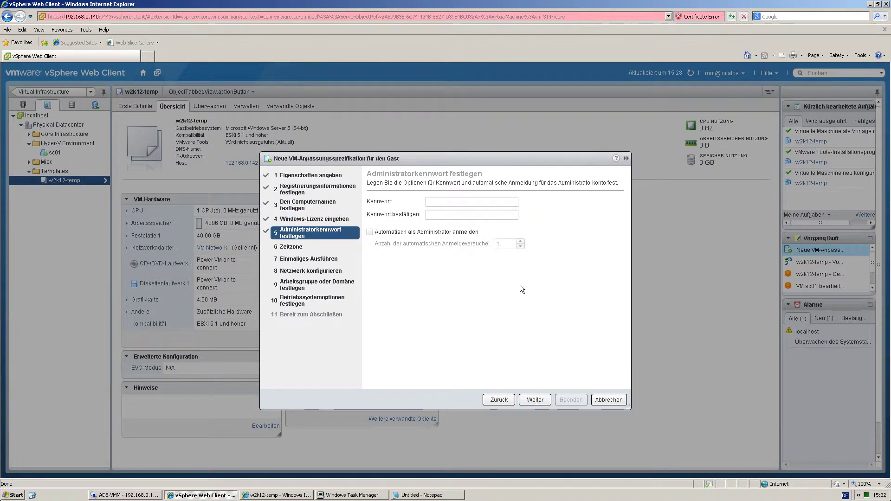
click(464, 203)
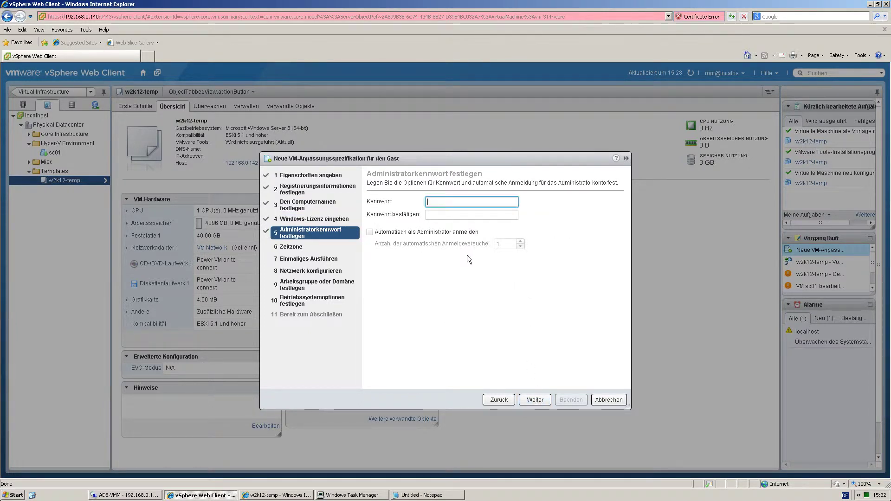
text(*********)
key(Tab)
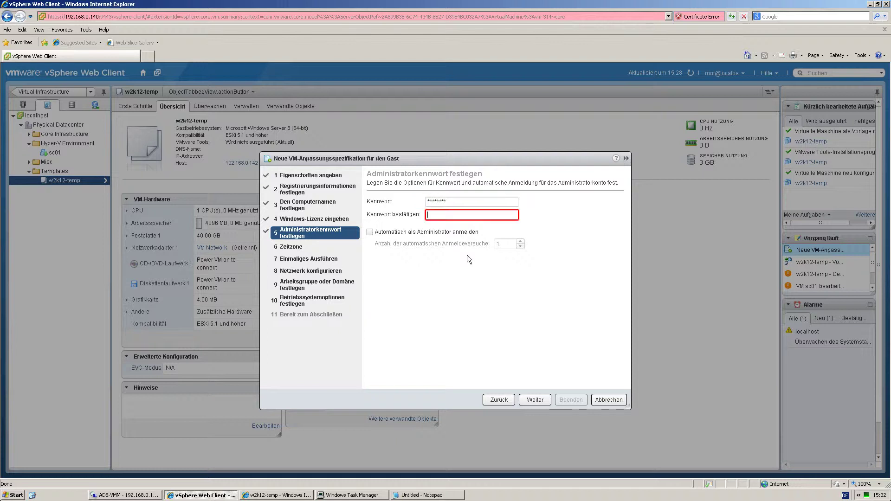
text(*********)
click(531, 401)
Choose the (GMT+0100) Amsterdam time zone and custom network settings, editing Netzwerkkarte 1.
click(617, 202)
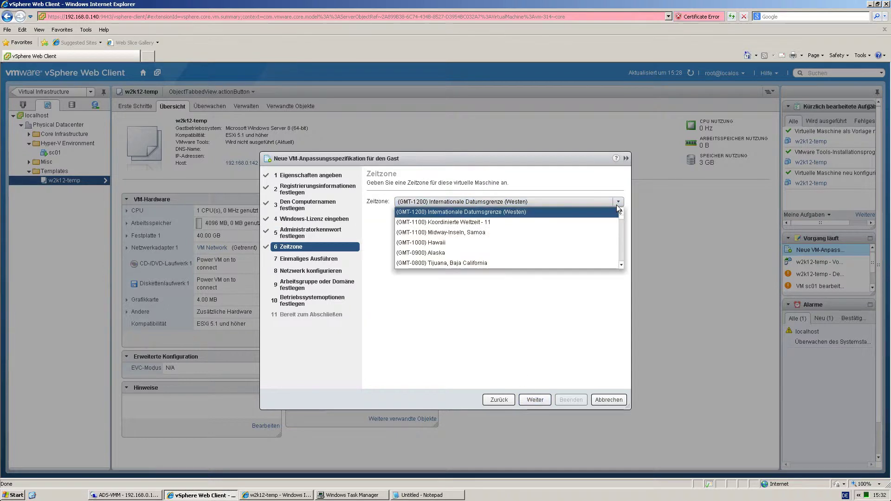
drag(621, 214, 622, 235)
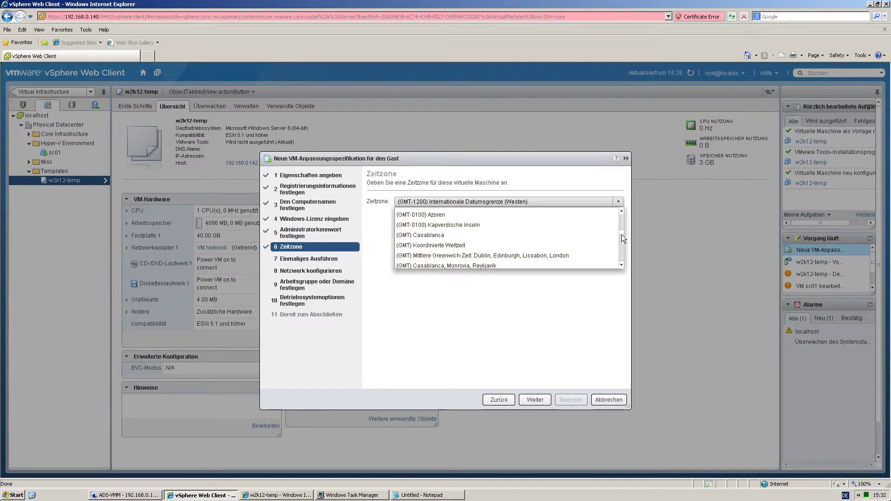
click(567, 213)
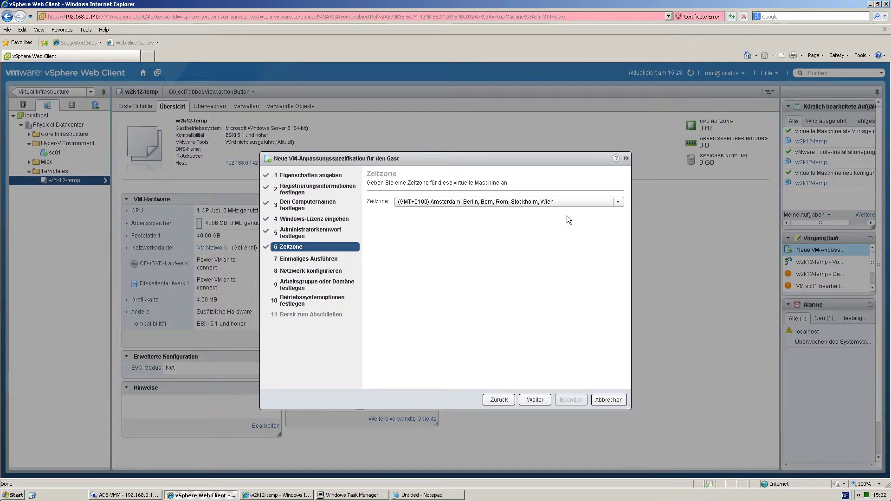
click(536, 399)
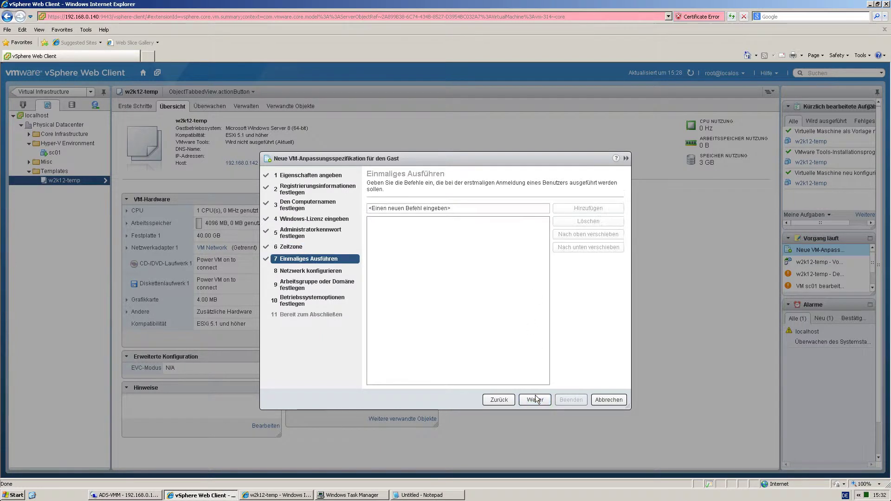
click(535, 400)
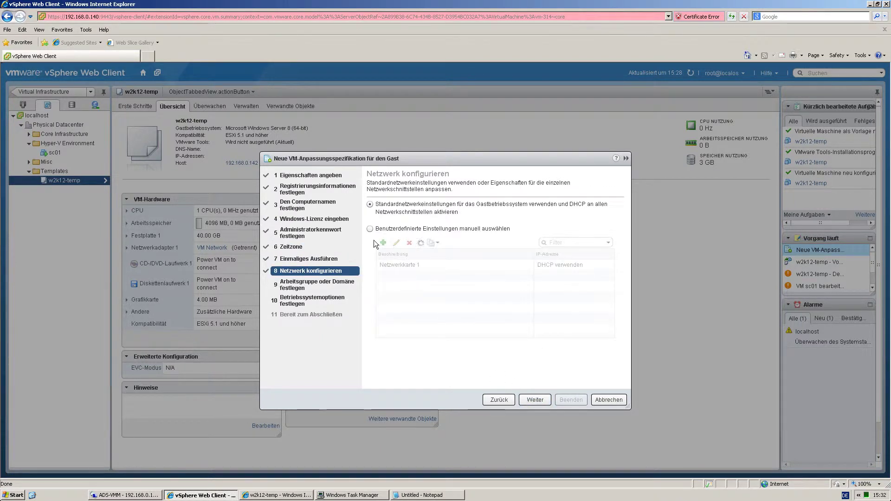
click(370, 228)
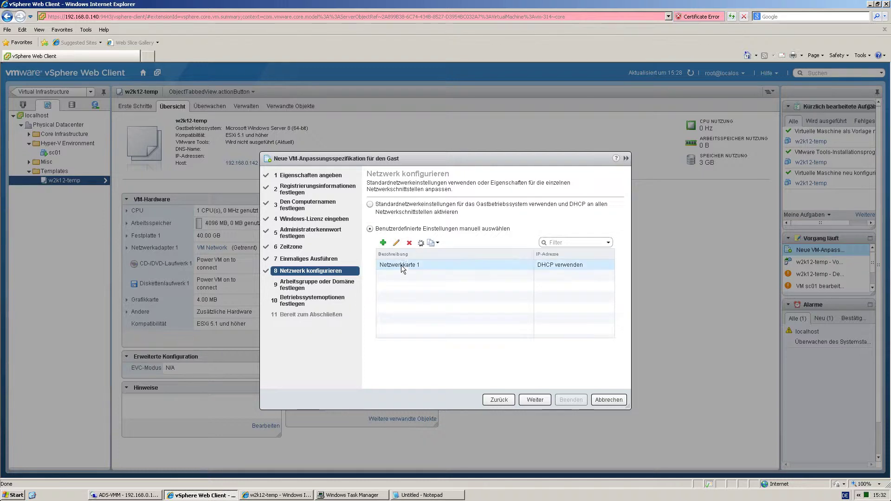
click(403, 267)
click(395, 243)
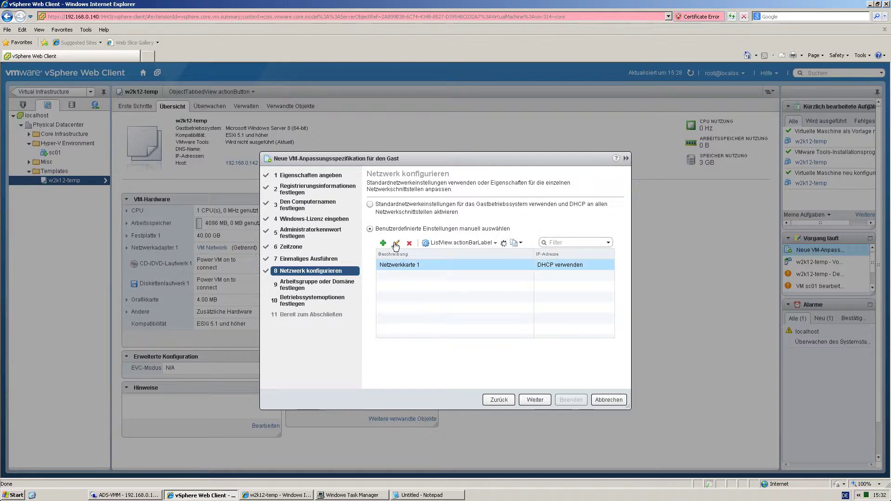
Make Netzwerkkarte 1 prompt for its IP, with mask 255.255.255.0, gateway 192.168.0.1 and DNS 192.168.0.188.
click(333, 214)
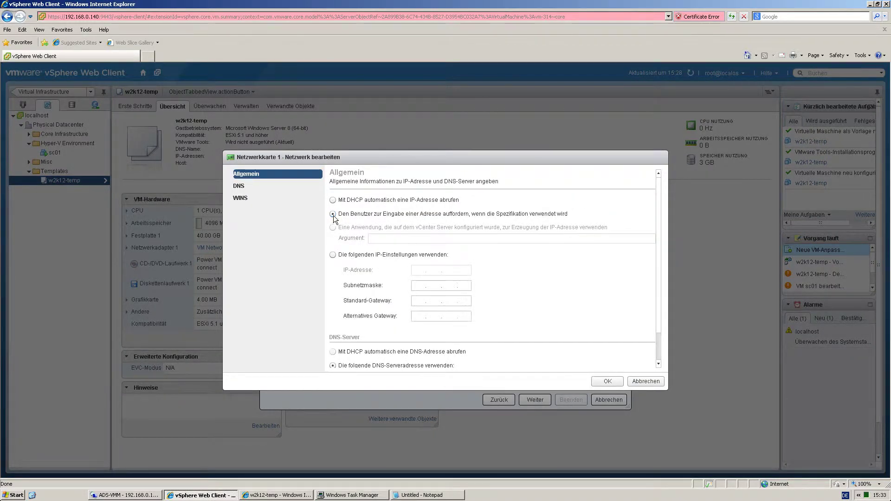
click(415, 286)
text(2)
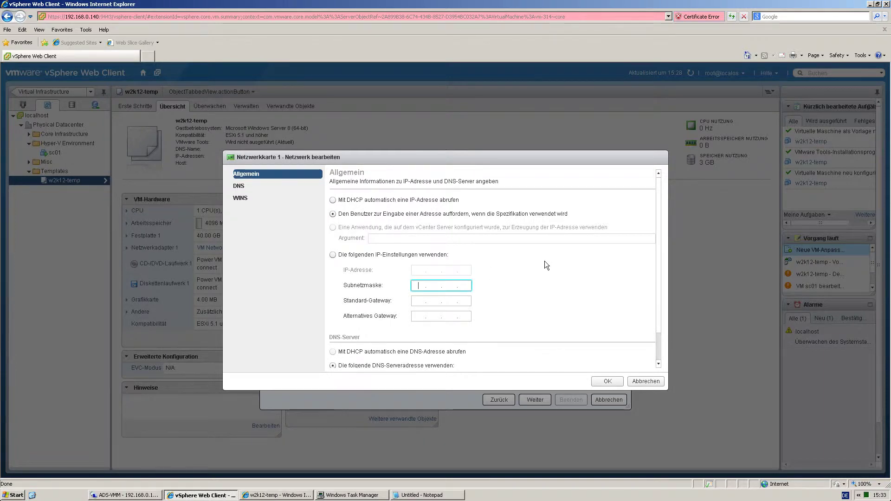
text(55.255.255.0)
key(Tab)
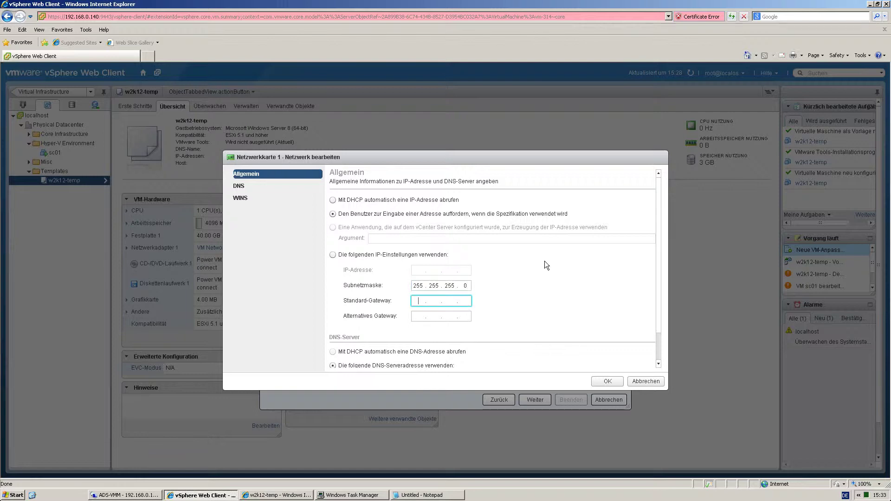
text(192.168.0.1)
scroll(657, 301, down, 2)
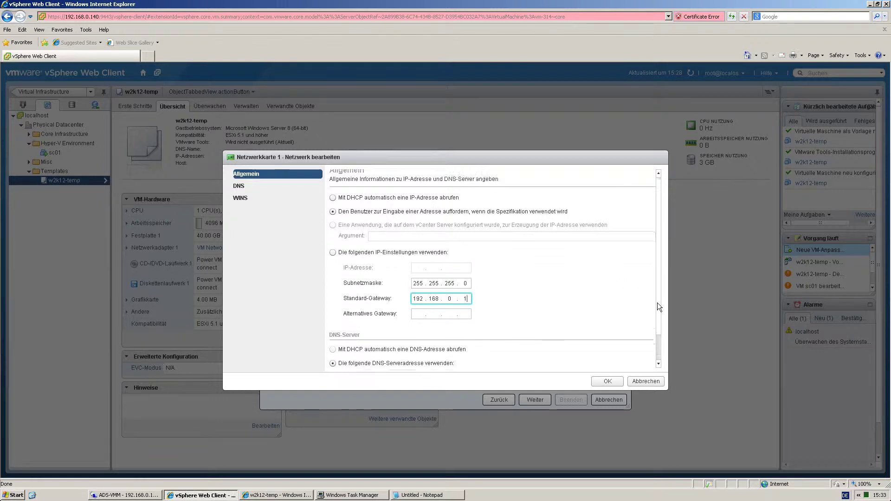
click(422, 344)
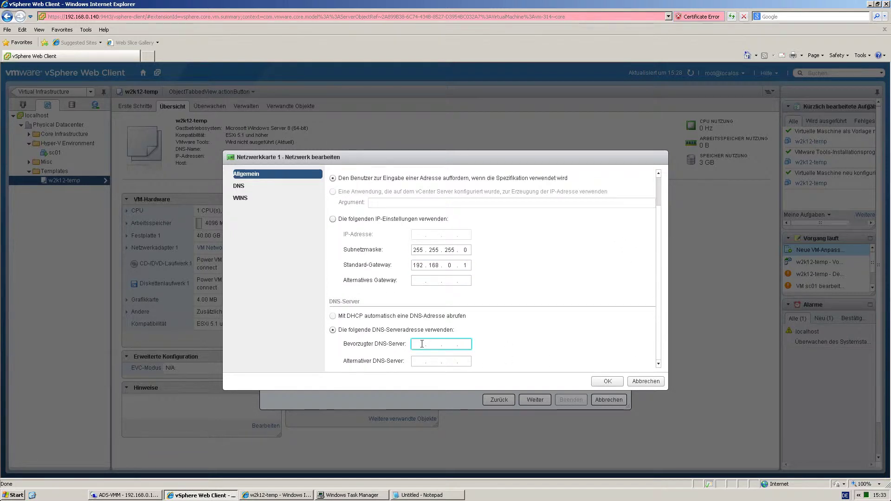
text(192 . 168 . 0 . 188)
click(603, 381)
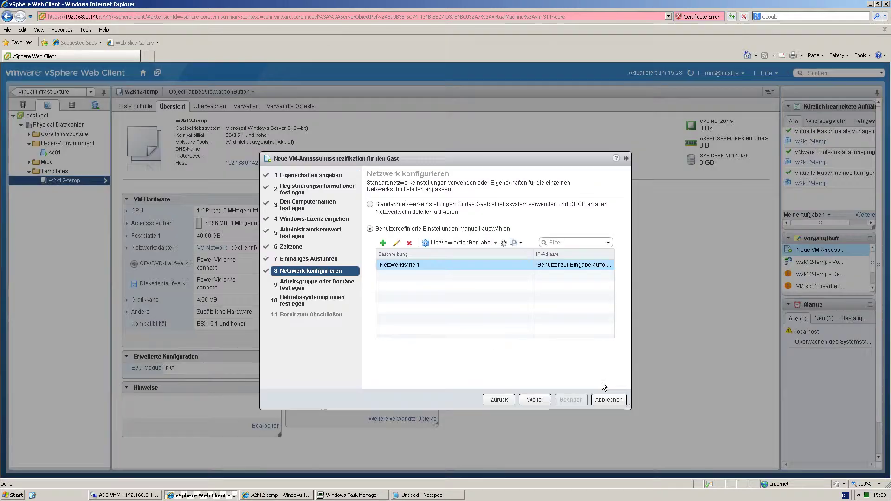
Have the customization spec join the Windows domain CLOUDJOCKEY.
click(534, 399)
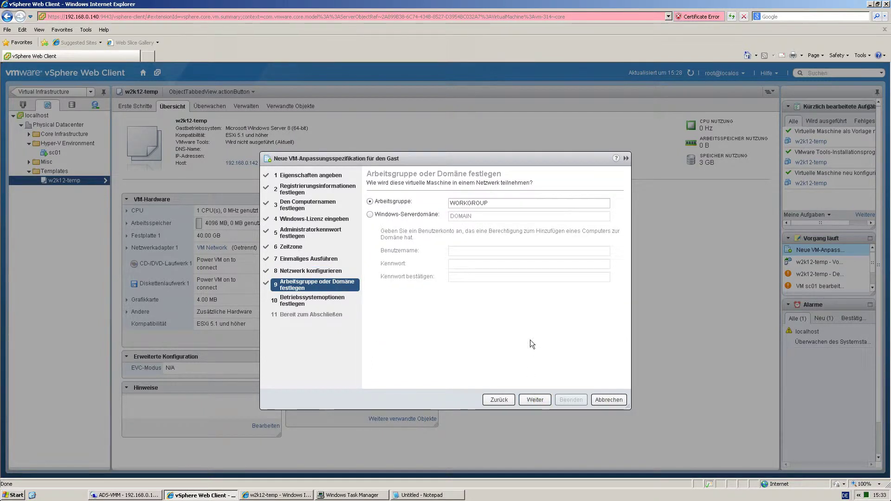
click(369, 214)
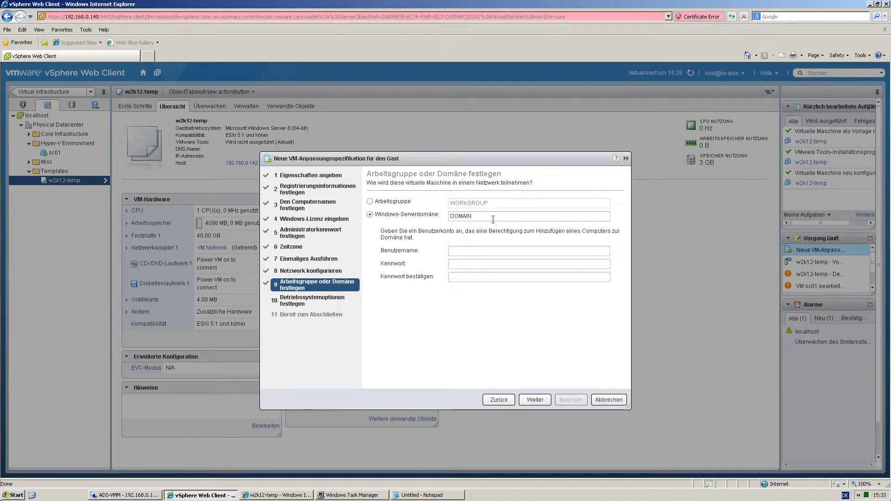
drag(480, 217, 447, 218)
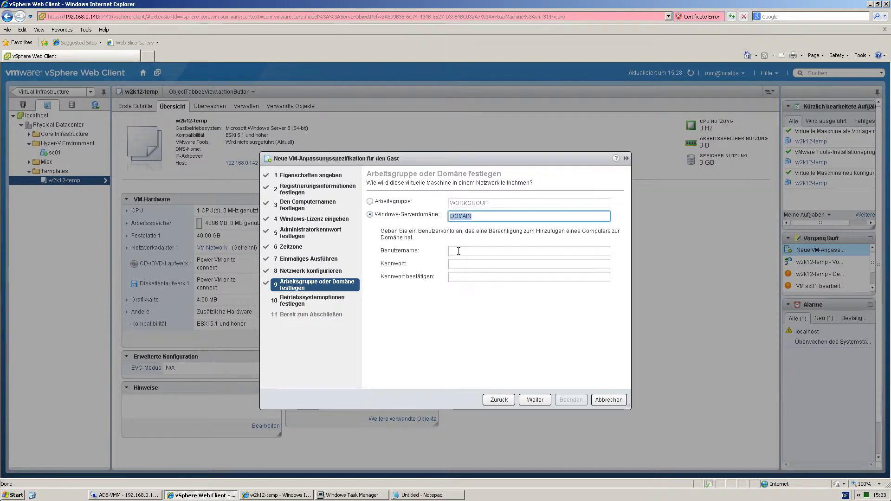
text(c)
text(CLOUD)
text(JOCKEY)
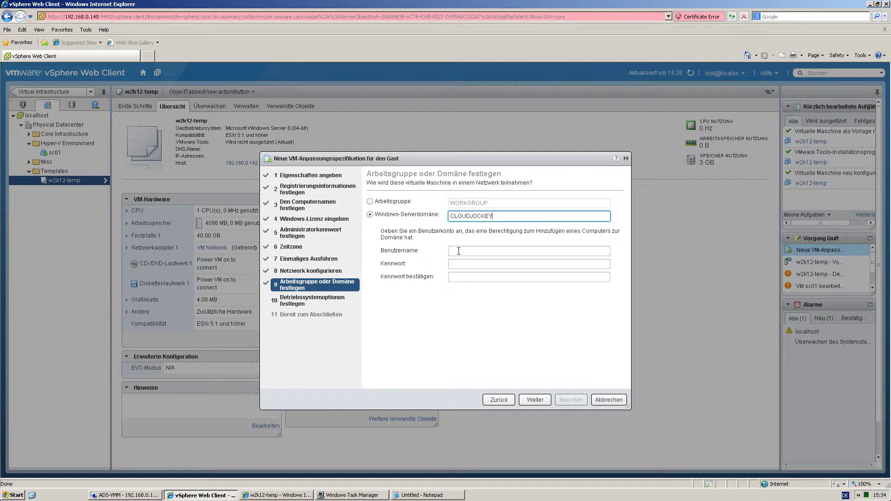
Enter the Administrator domain account credentials, keep the new-SID option, and finish the spec.
click(458, 252)
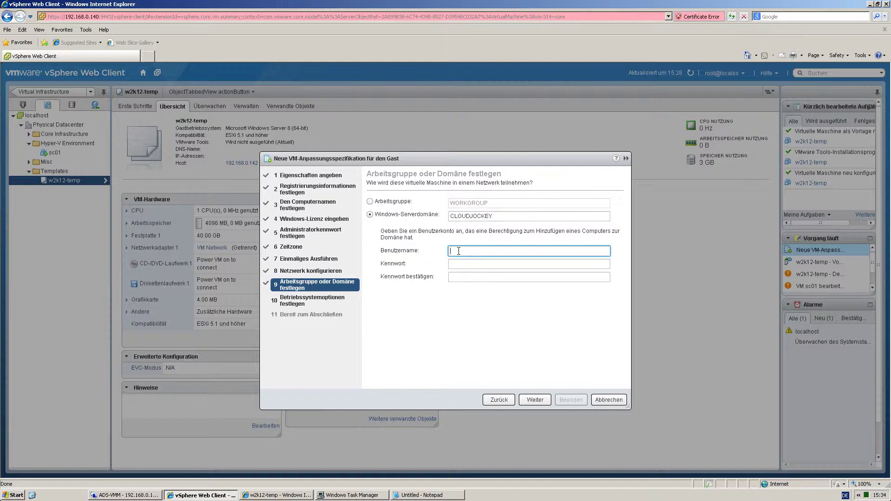
text(Administrator)
key(Tab)
key(ctrl+v)
key(Tab)
key(ctrl+v)
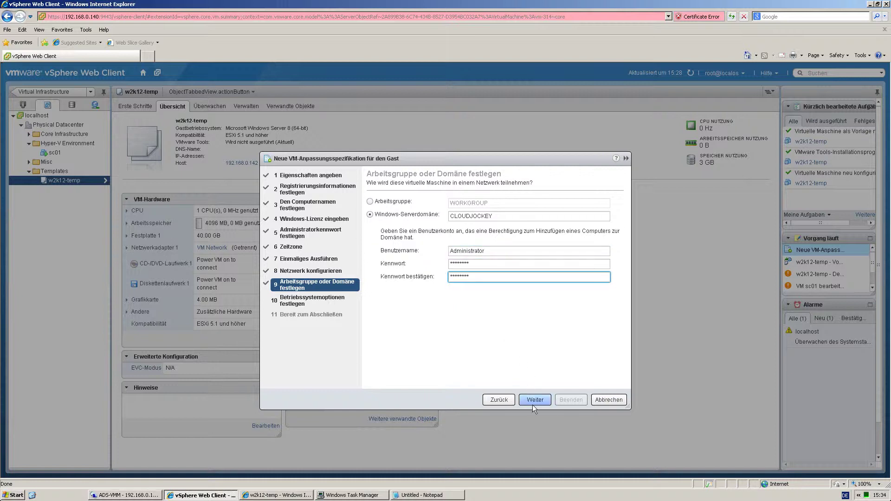
click(532, 400)
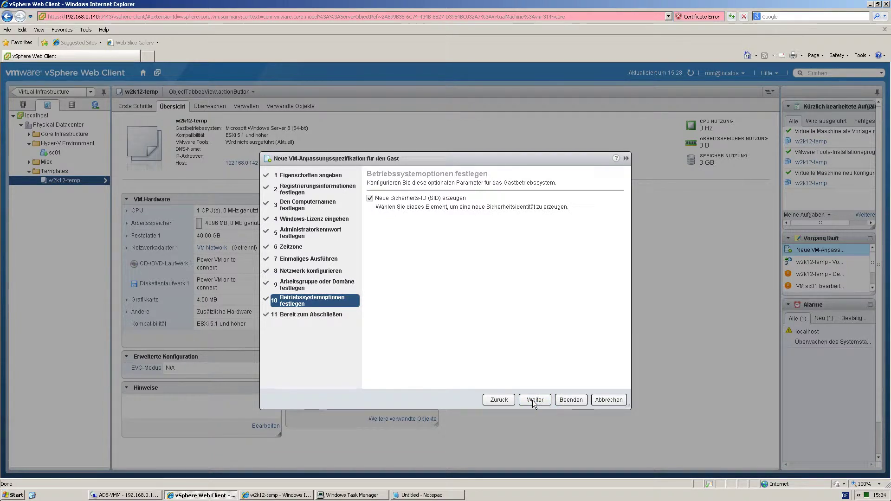
click(532, 400)
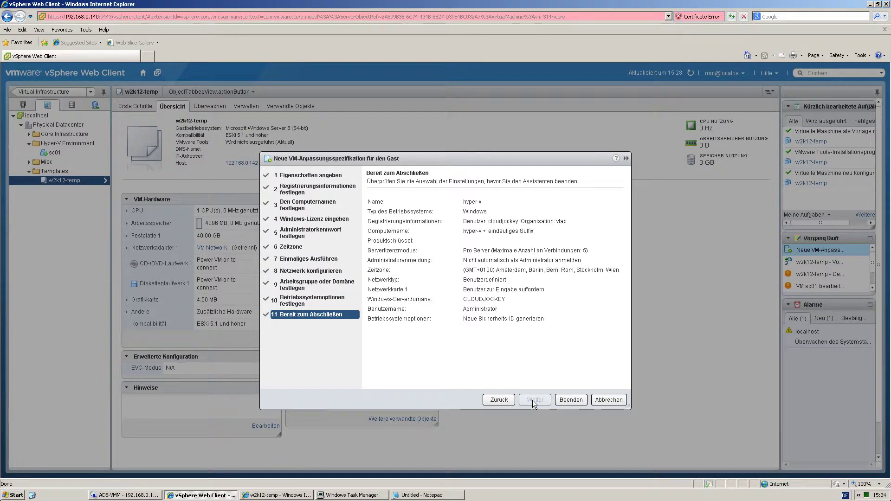
click(570, 400)
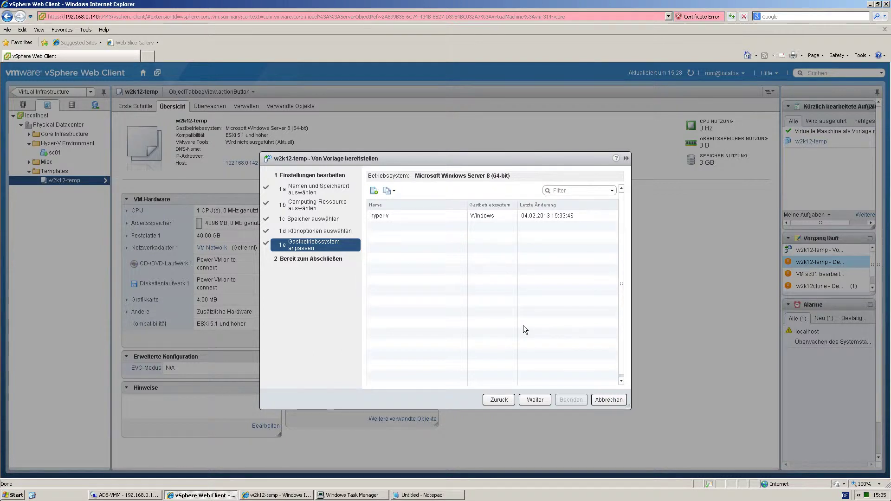
Deploy hyper-v01 with the hyper-v customization spec and IP 192.168.0.181 on Netzwerkkarte1.
click(433, 215)
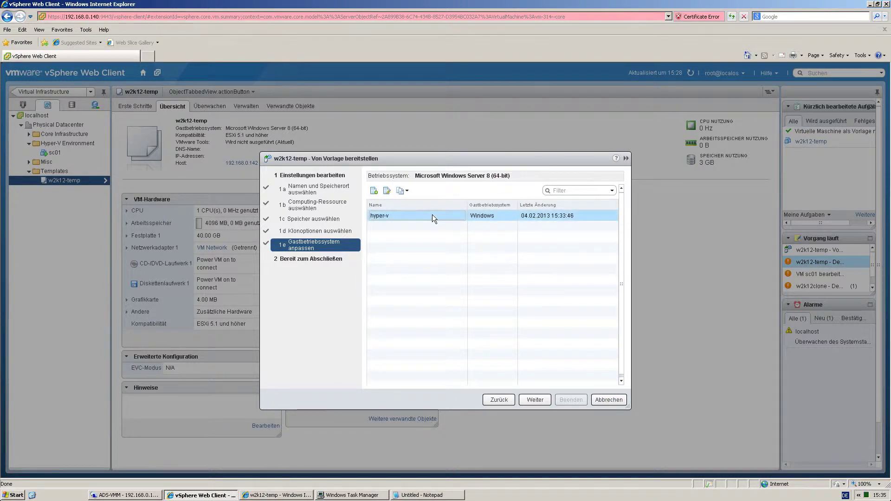
click(534, 399)
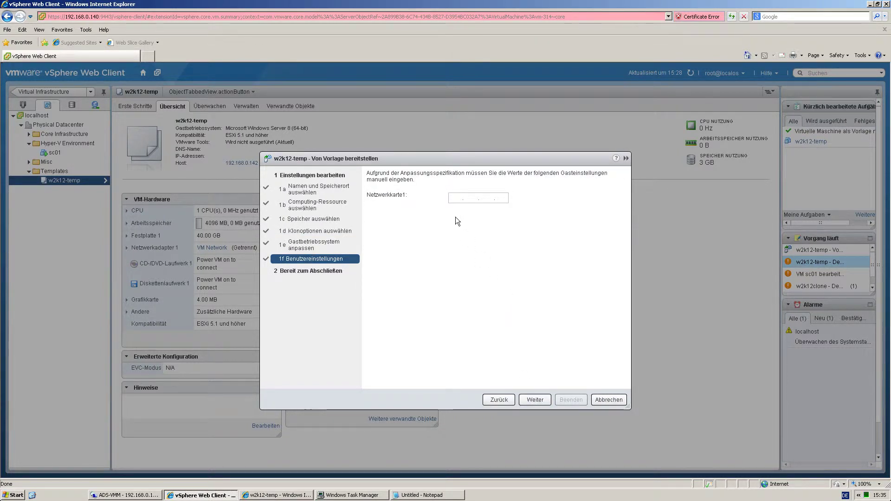
click(453, 199)
text(192 . 168 . 0 . 1)
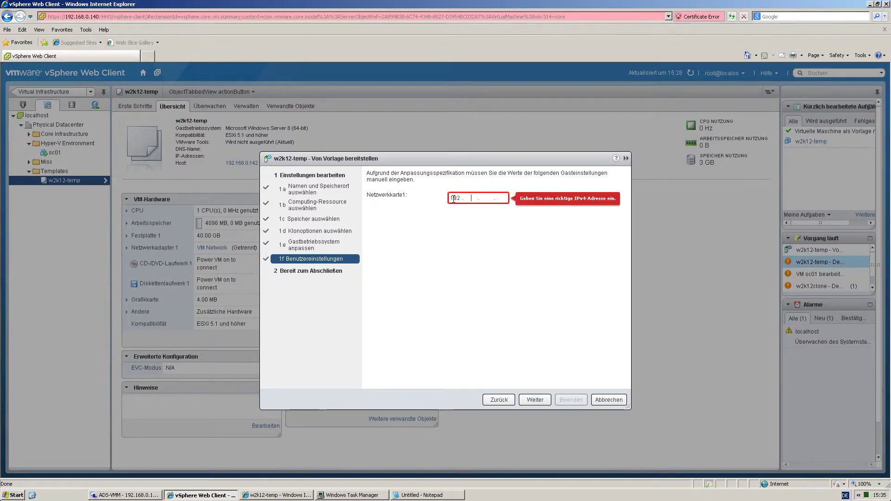
text(81)
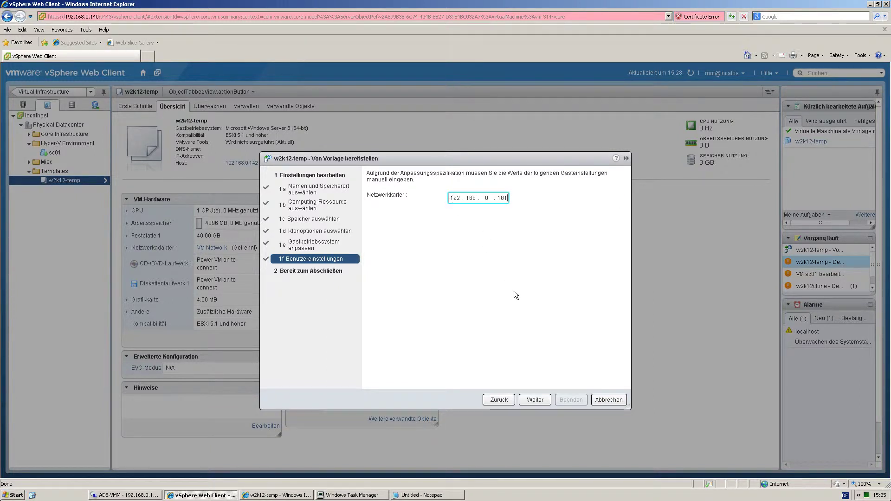
click(538, 401)
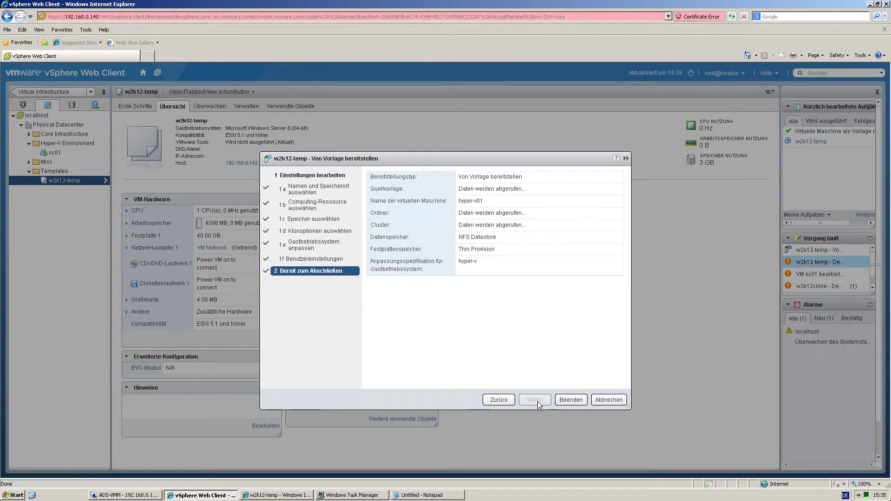
click(570, 399)
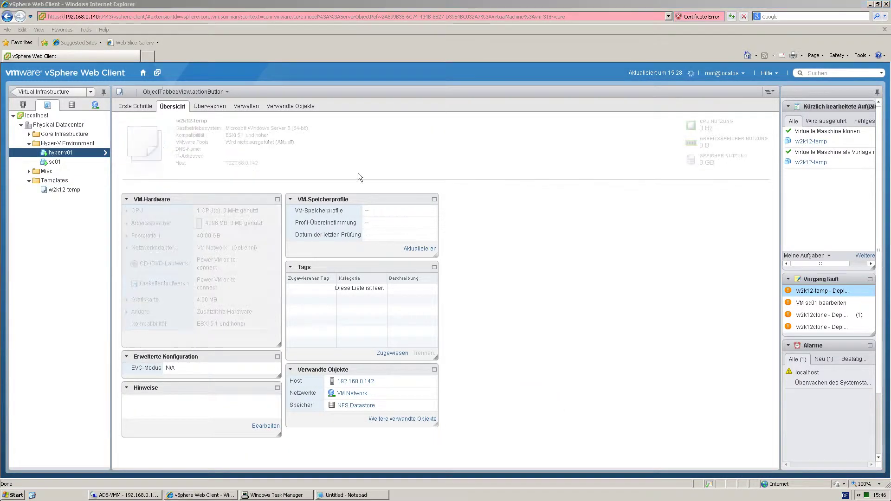
Launch the hyper-v01 console and maximize it to full screen.
click(158, 182)
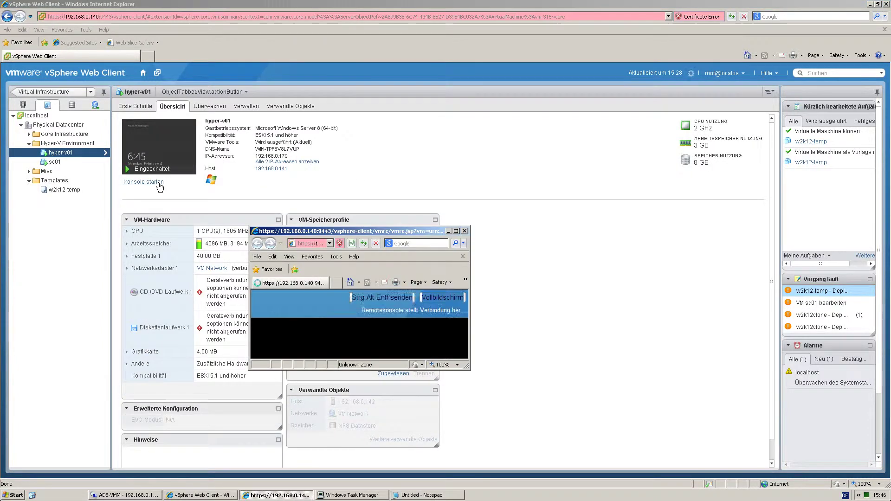
click(455, 231)
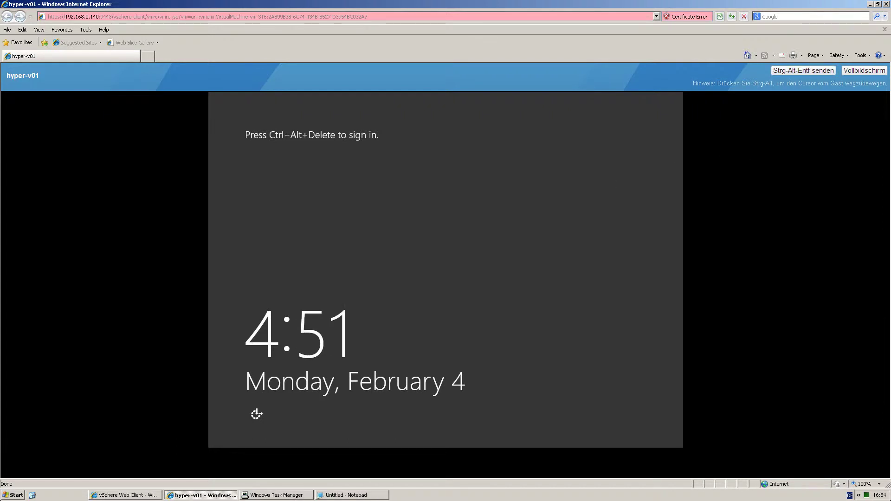
Sign in to hyper-v01 as the local Administrator via Other user.
click(784, 75)
text(•)
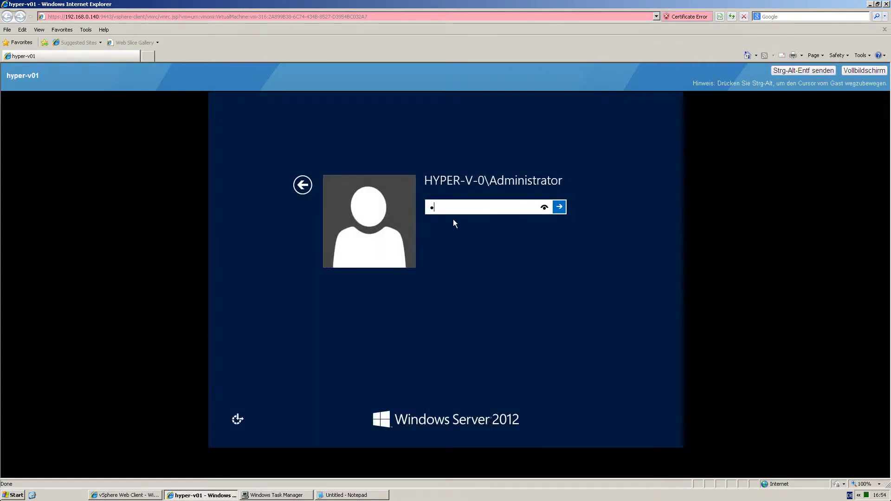
click(303, 185)
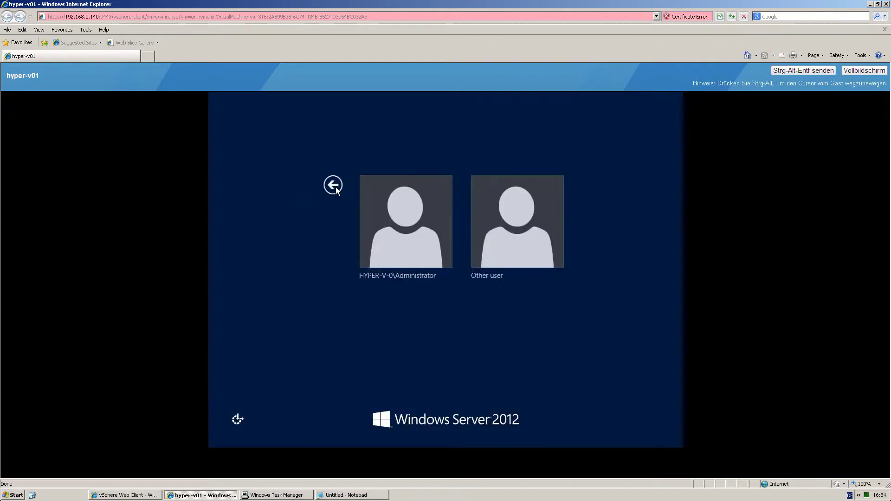
click(470, 208)
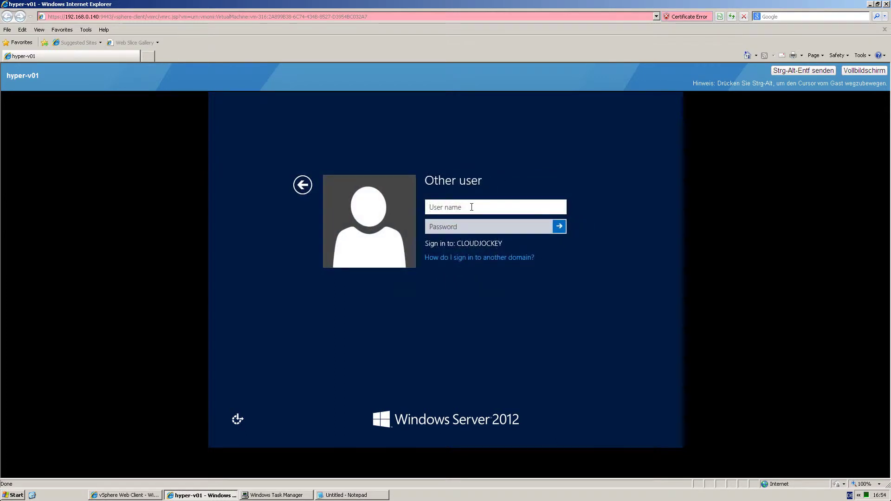
text(Administrator)
key(Tab)
text(••••••)
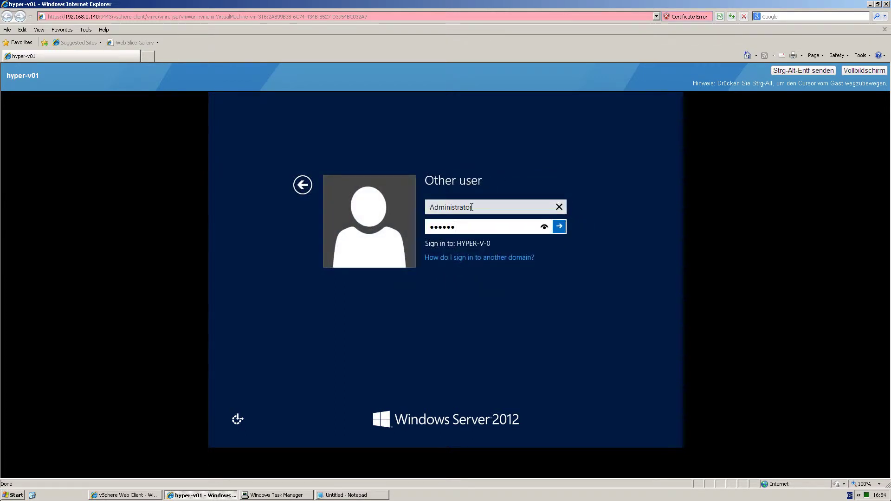
text(••)
key(Return)
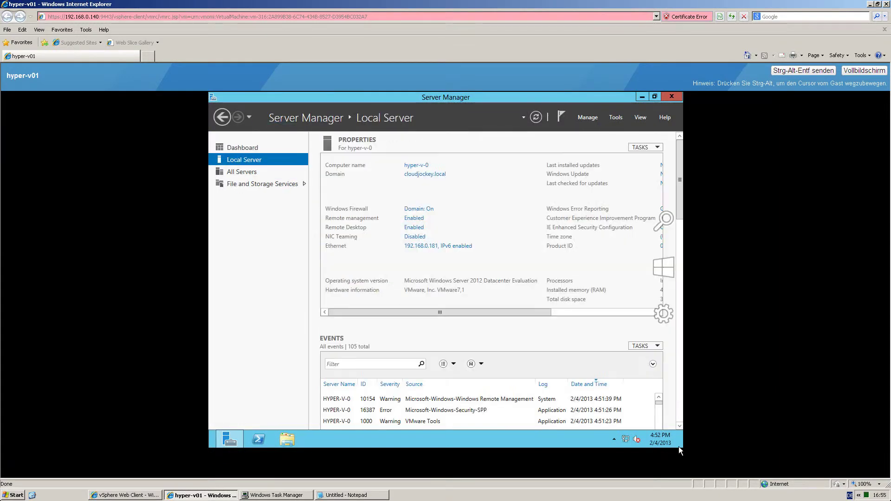
Shut down Windows Server 2012 from the Settings charm with a chosen reason.
mouse_move(679, 447)
click(673, 320)
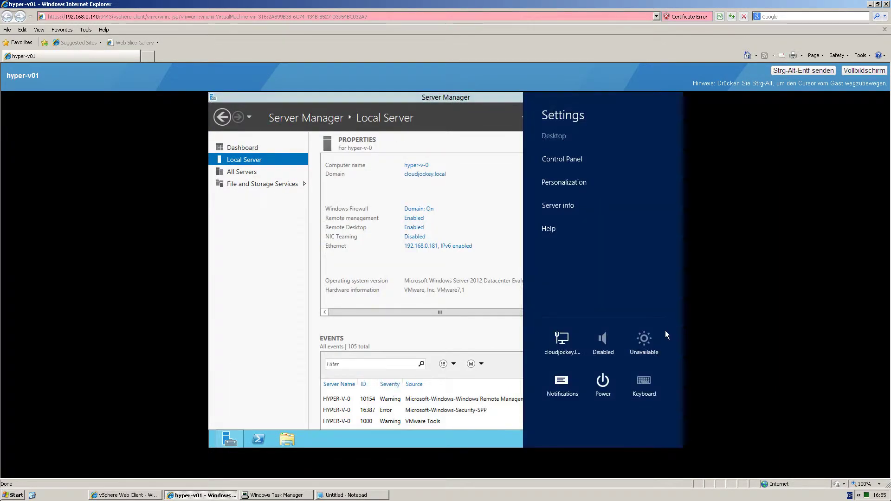
click(604, 385)
click(609, 336)
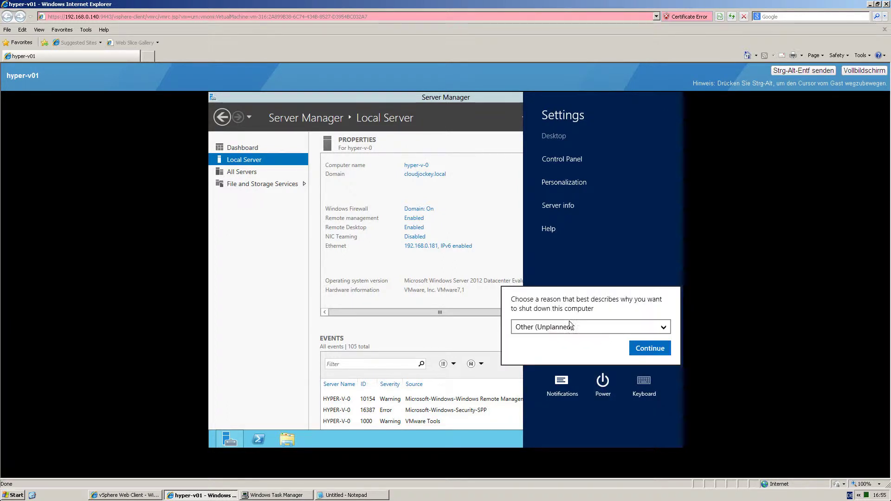
click(643, 348)
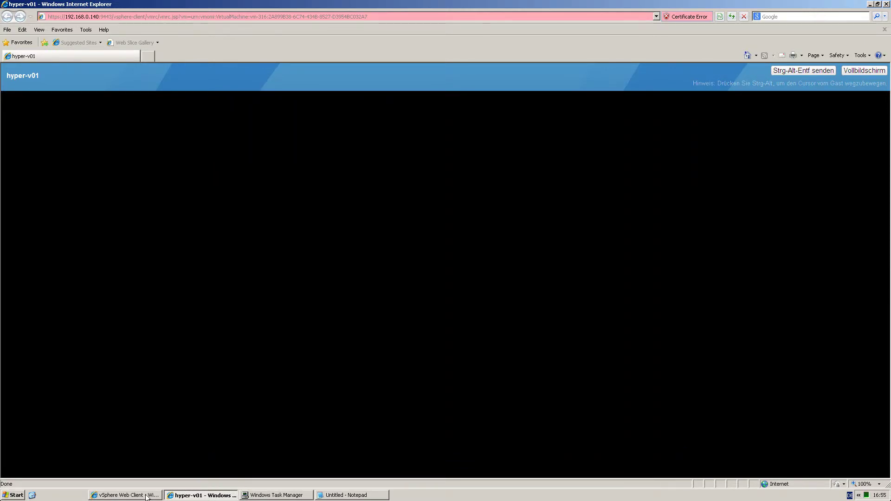
Return to vSphere Web Client and open the powered-off hyper-v01's hardware settings.
click(146, 496)
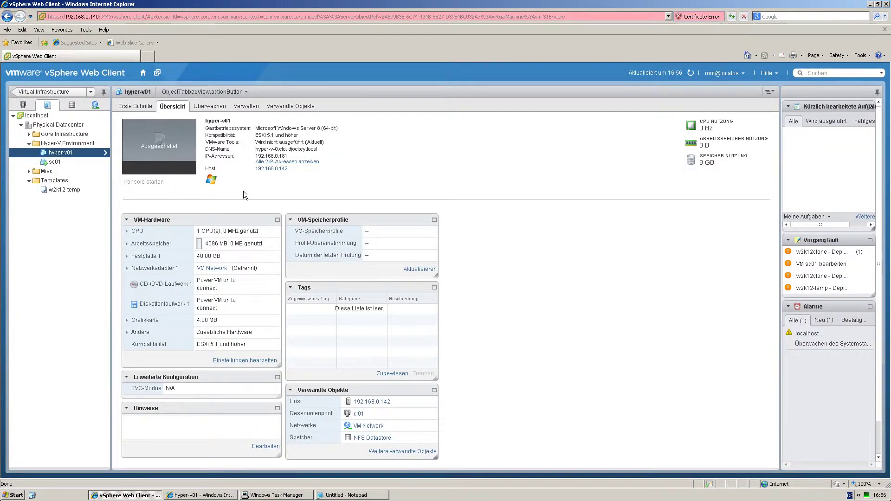
click(243, 360)
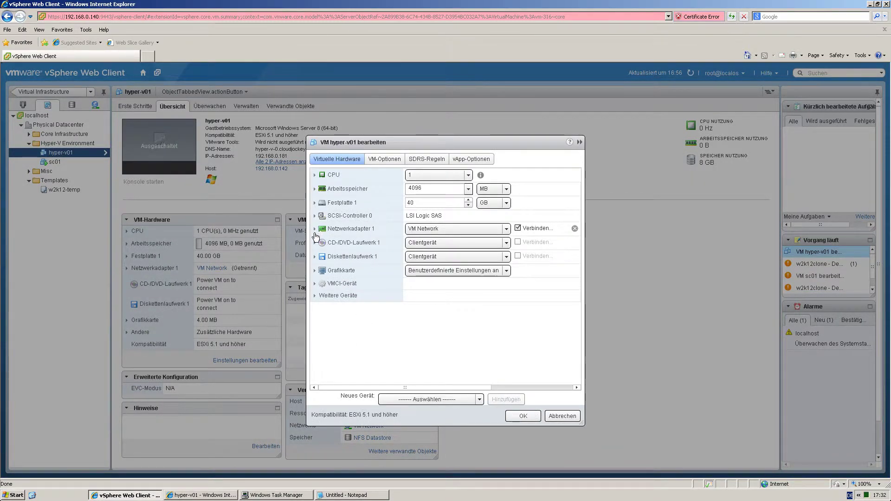
Enable the nested hypervisor option in hyper-v01's CPU settings to expose hardware-assisted virtualization.
click(314, 174)
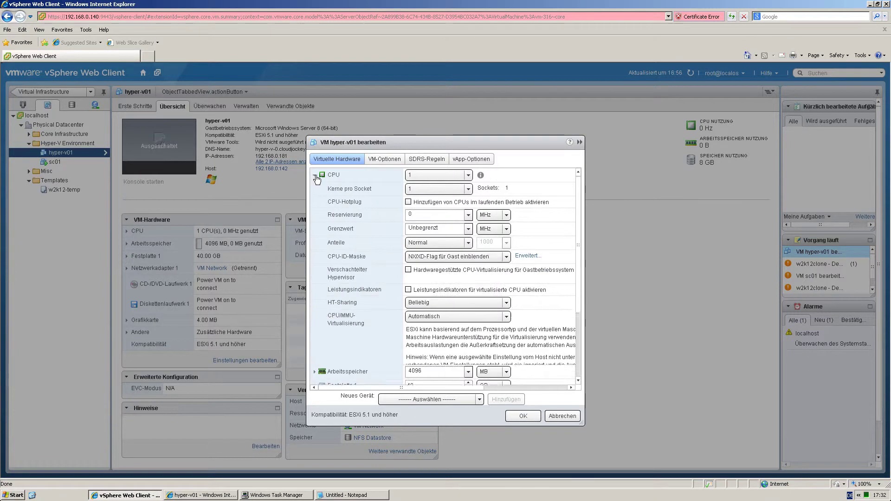
click(409, 269)
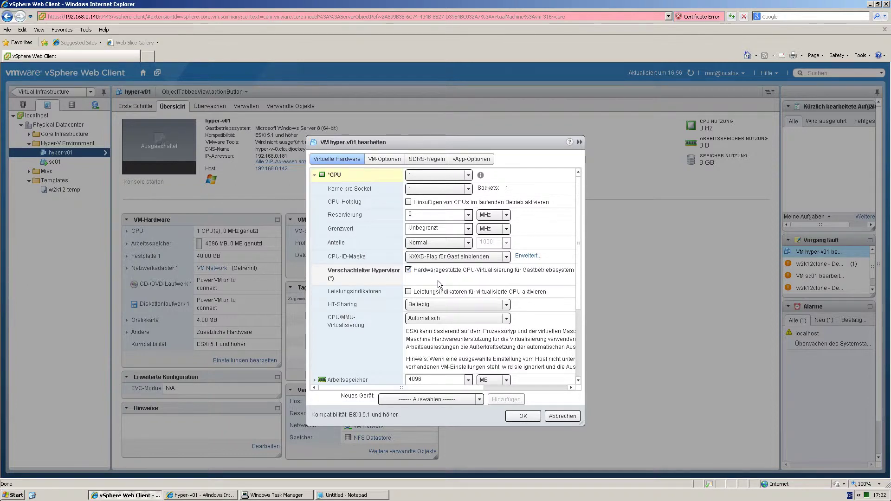
click(388, 161)
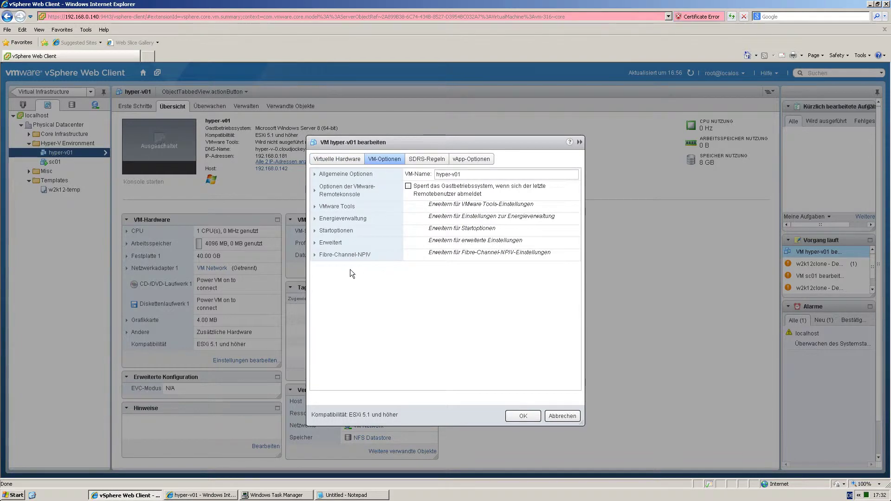
Add the advanced configuration parameter hypervisor.cpuid.v0 = FALSE to hyper-v01 and save the settings.
click(315, 243)
click(473, 372)
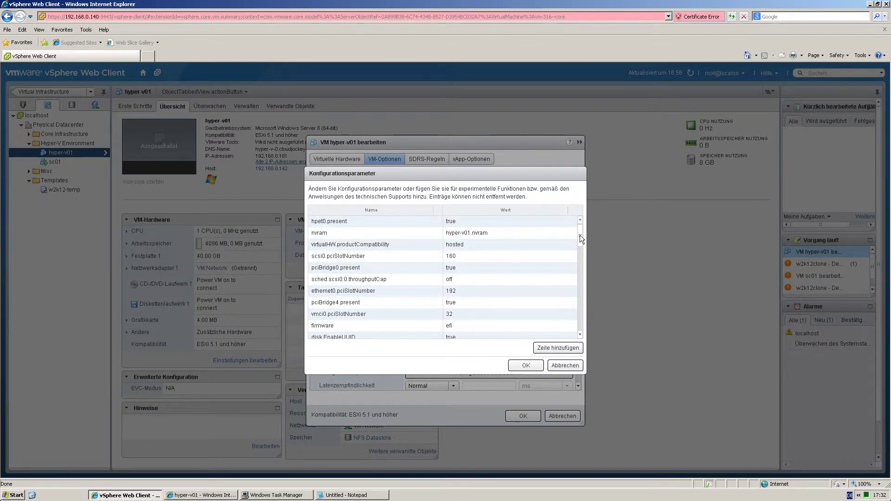
drag(581, 235, 581, 321)
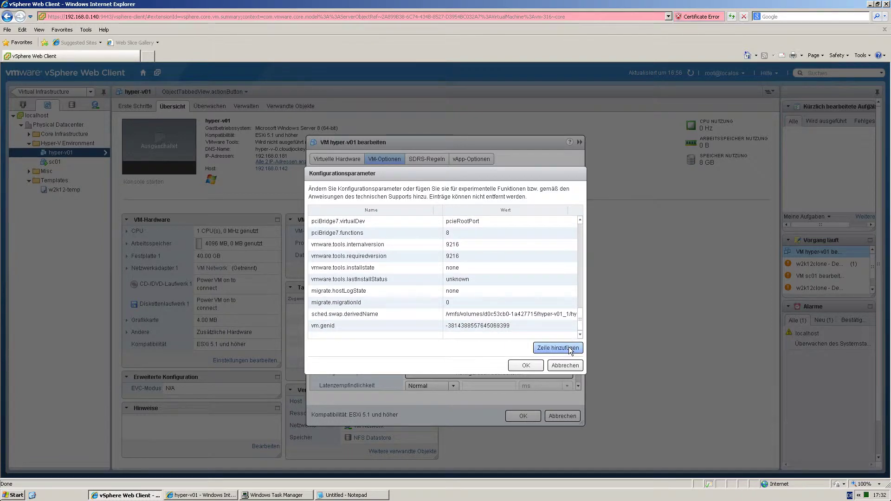
click(558, 349)
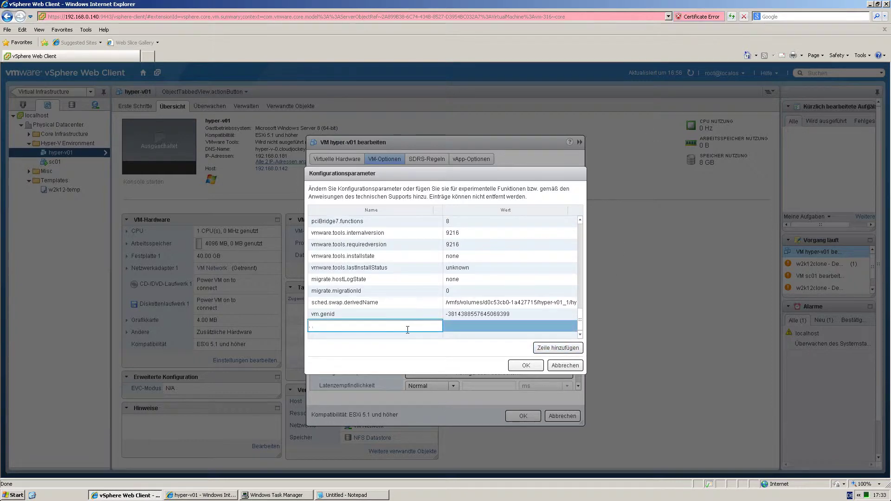
text(hypervisor.cpuid.v0)
key(Tab)
text(FALSE)
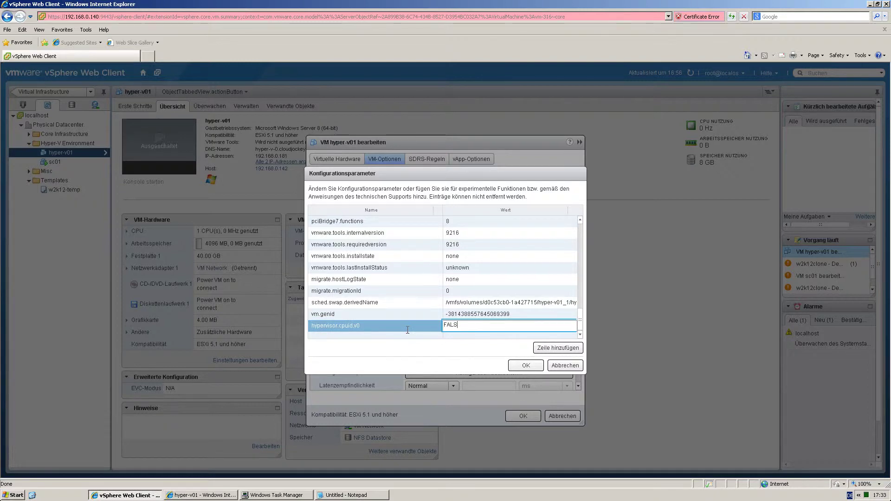
click(523, 417)
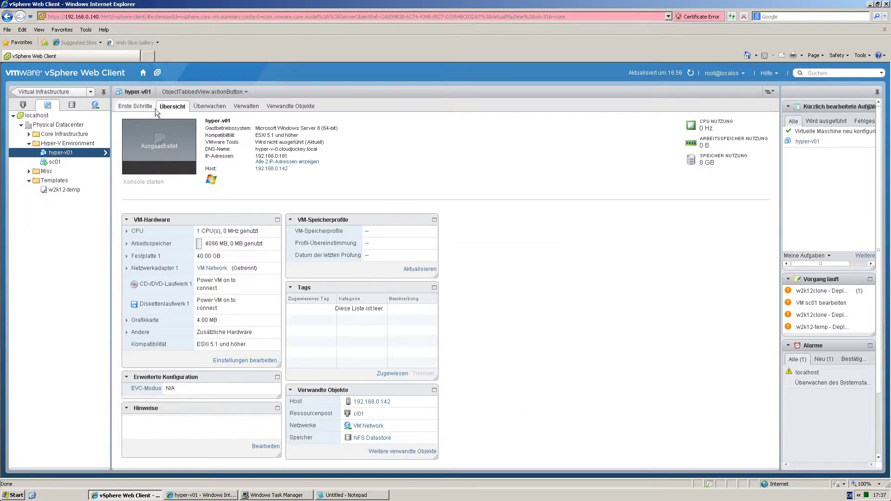
Power on hyper-v01 and sign in as Administrator through its VM console.
click(182, 92)
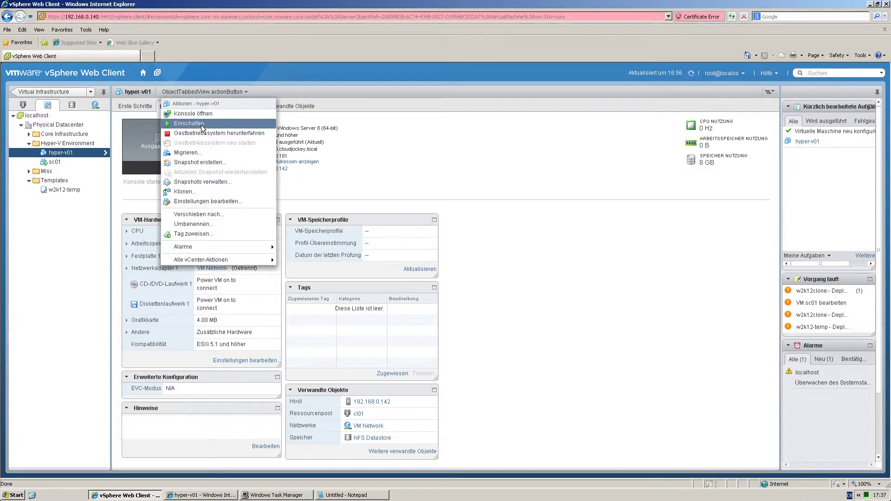
click(203, 128)
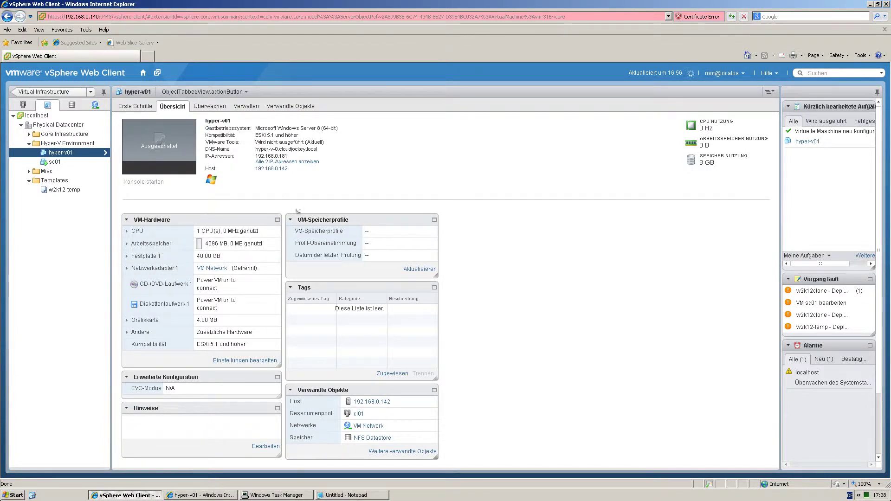
click(211, 495)
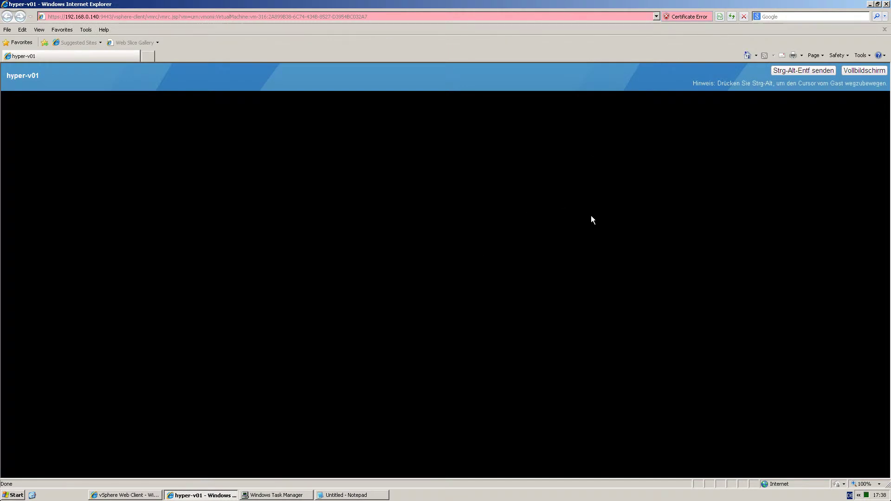
click(803, 71)
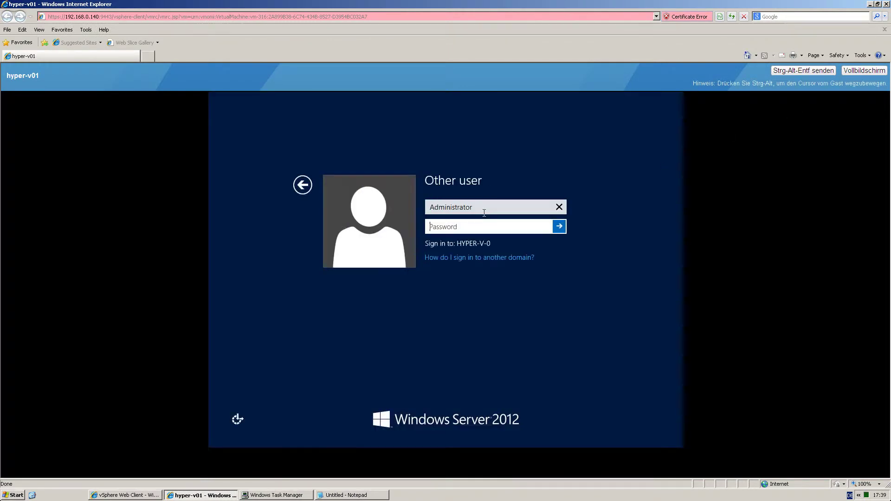
text(•)
text(•••••••)
key(Return)
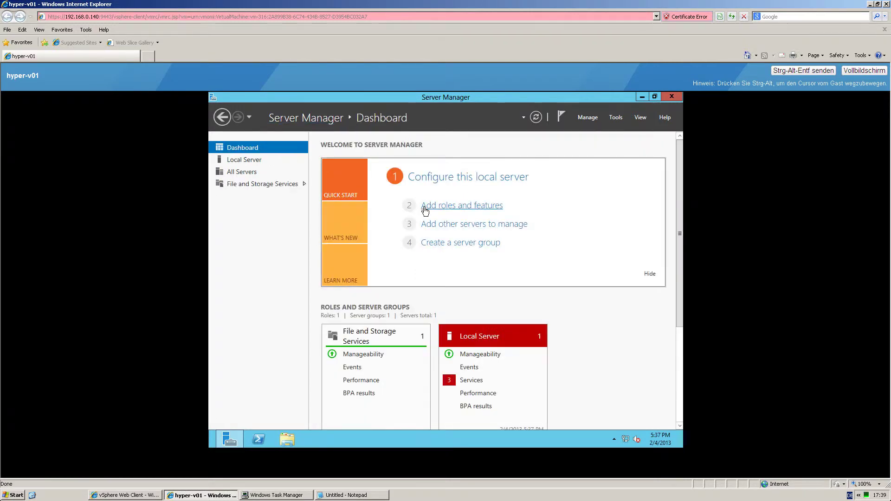
Start a role-based installation on hyper-v-0 and select the Hyper-V role without management tools.
click(423, 207)
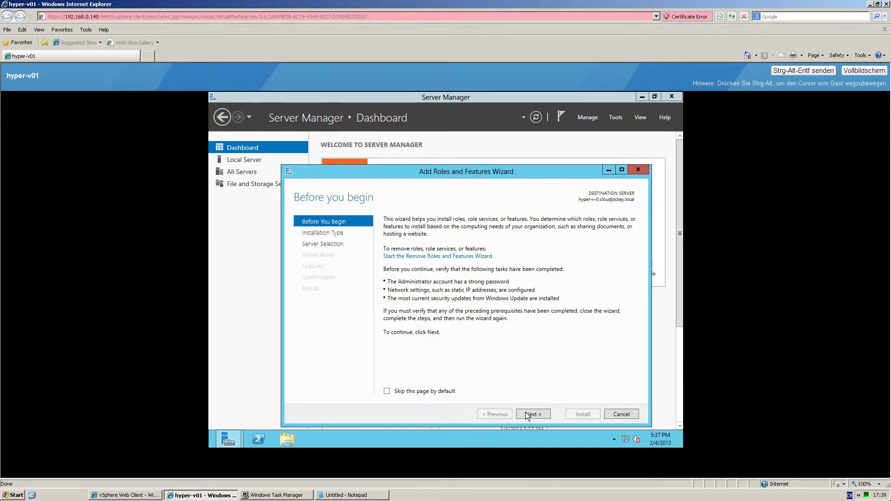
click(525, 413)
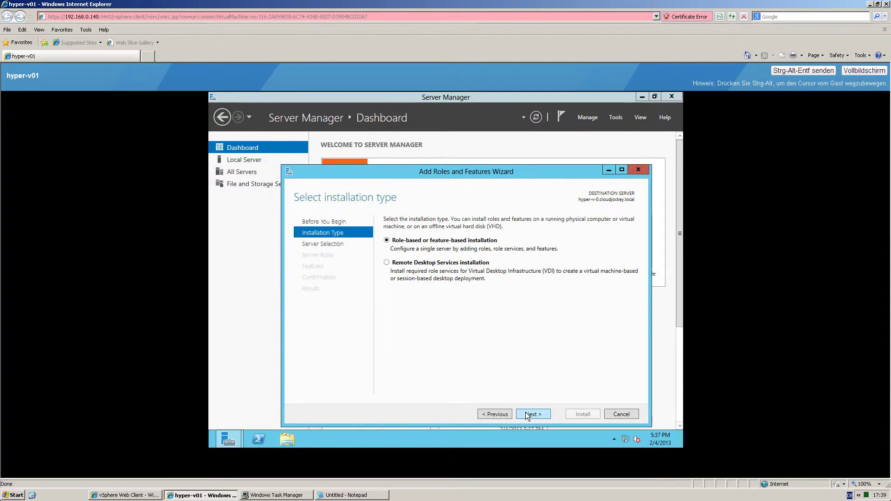
click(526, 412)
click(533, 414)
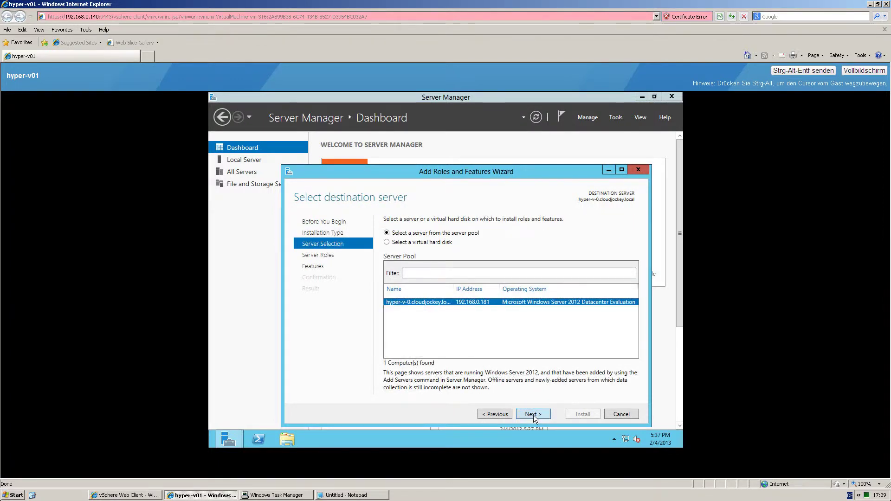
click(396, 347)
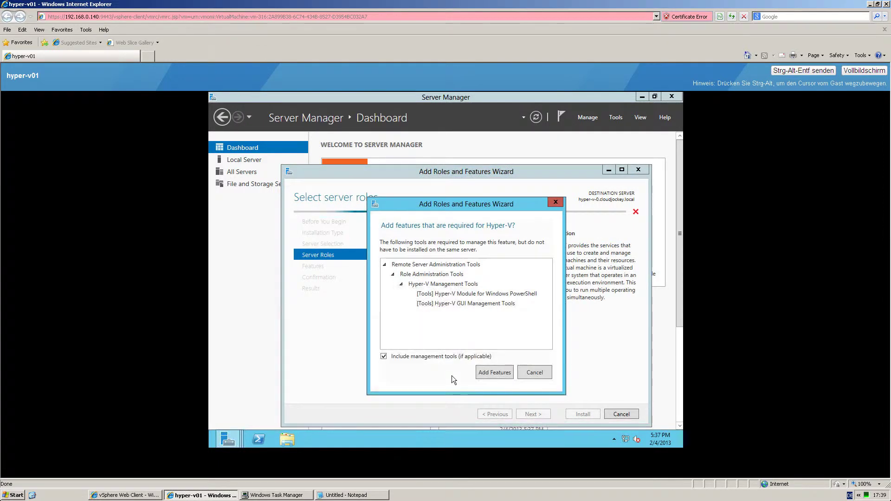
click(383, 356)
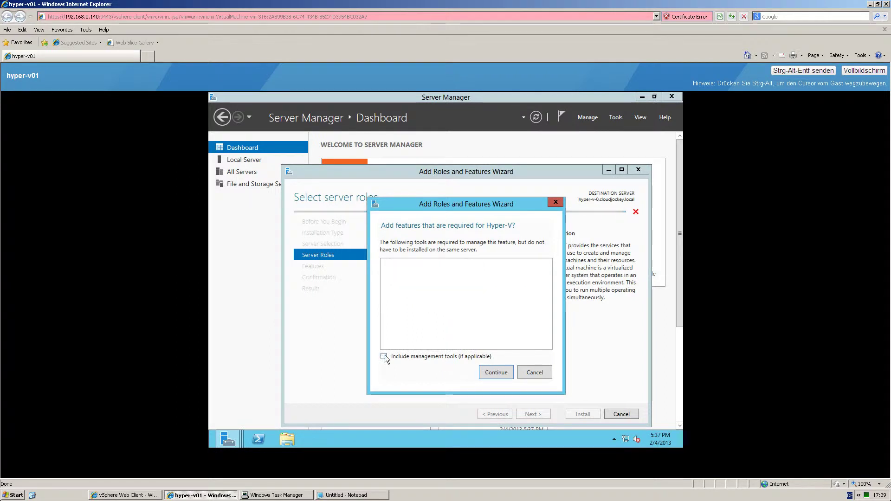
click(488, 373)
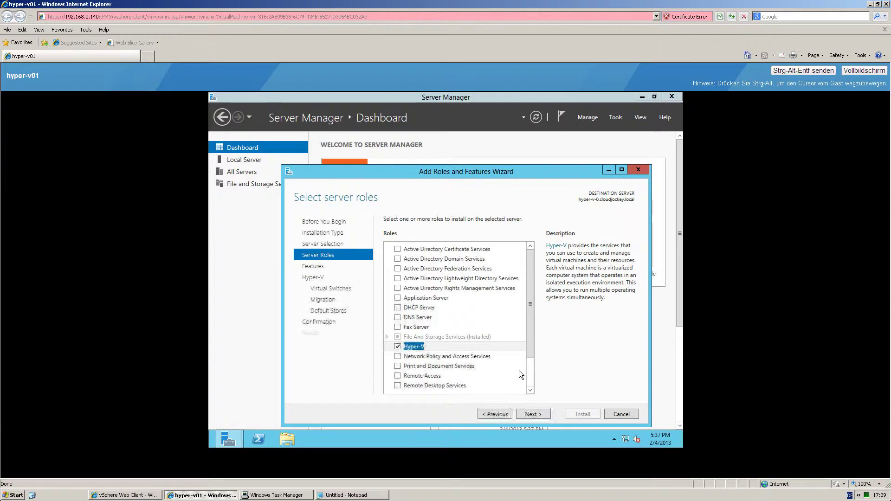
Create a virtual switch on the Ethernet adapter and allow live migrations, adding no extra features.
click(532, 414)
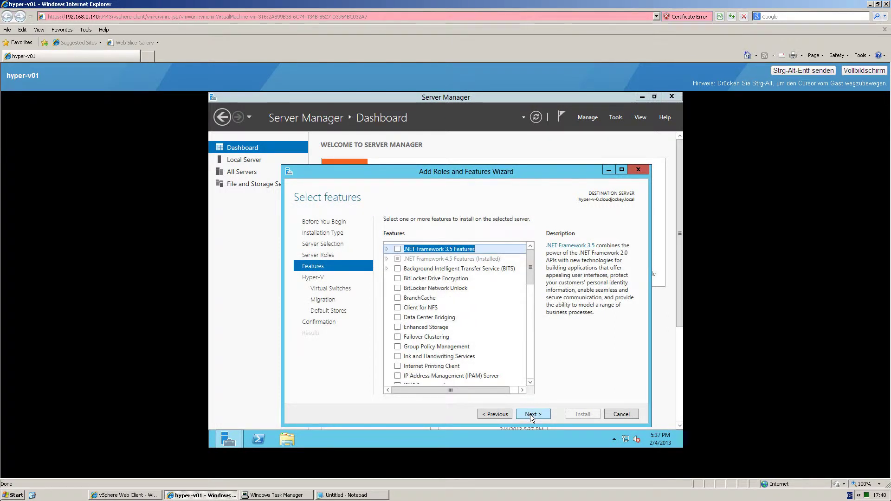
click(532, 414)
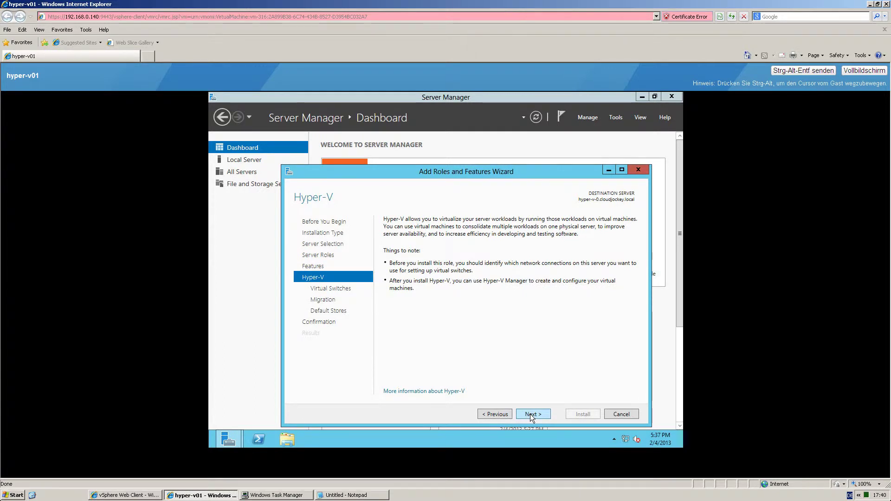
click(532, 414)
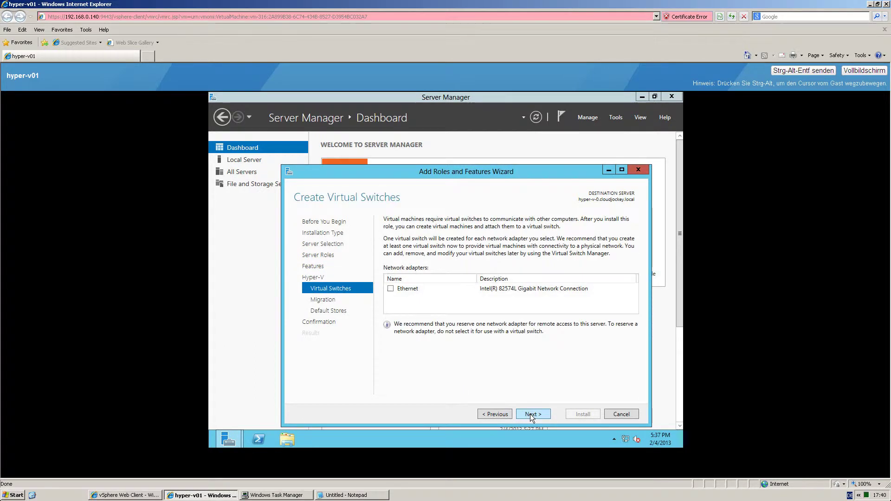
click(391, 289)
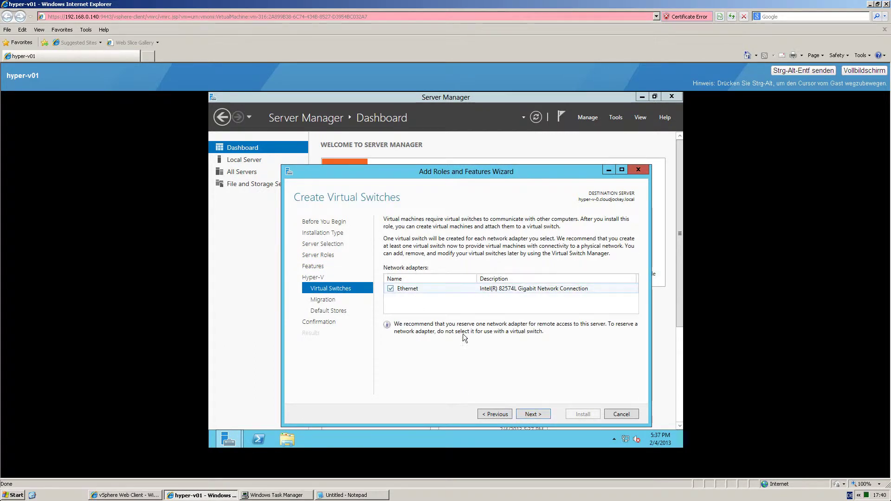
click(532, 416)
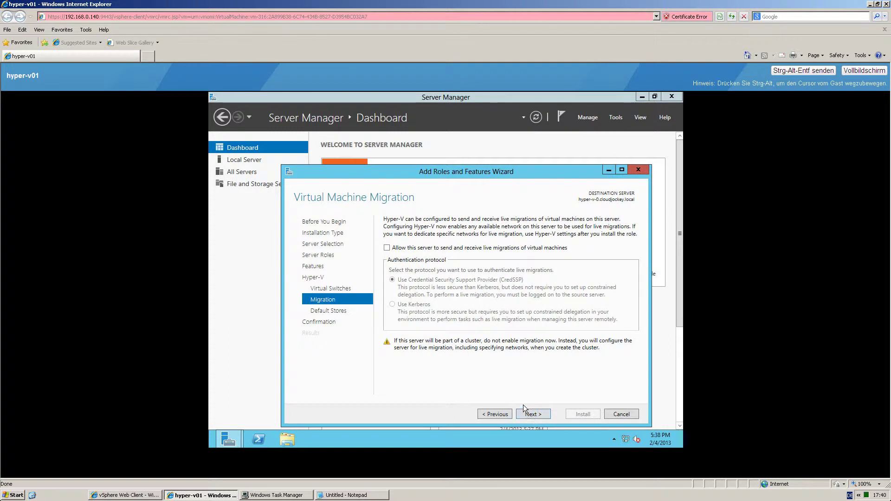
click(389, 249)
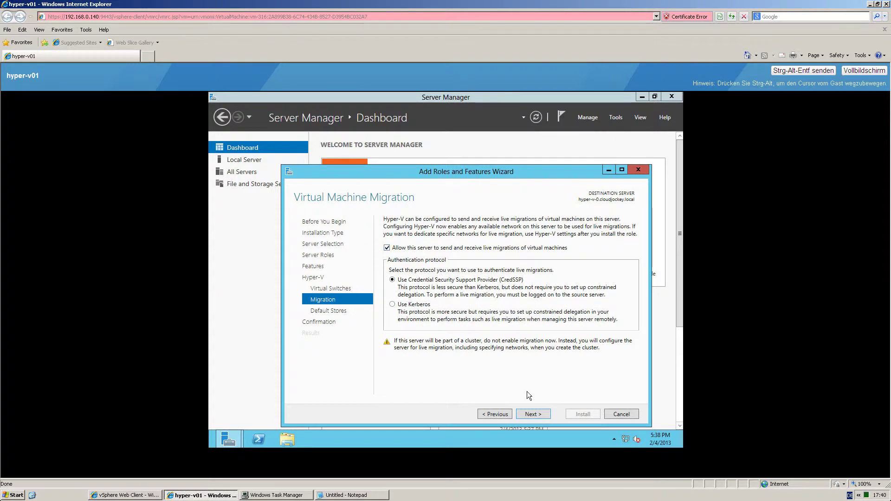
click(535, 414)
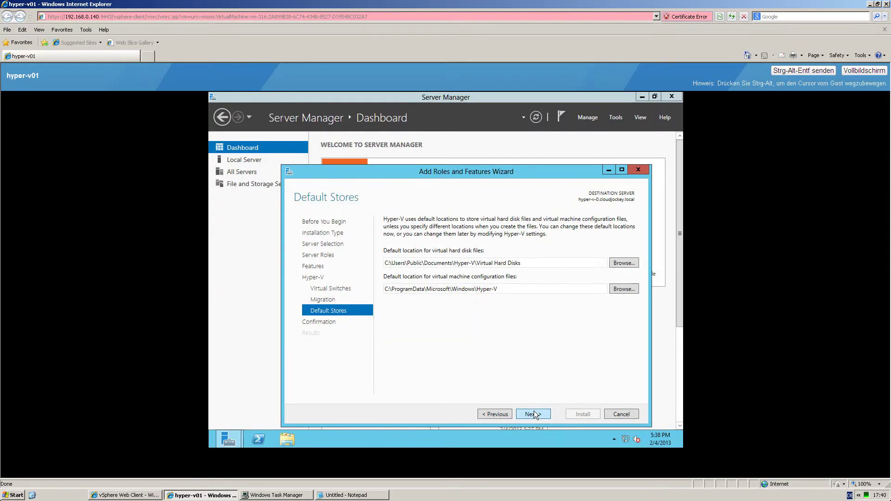
Allow automatic restarts and install the Hyper-V role.
click(534, 413)
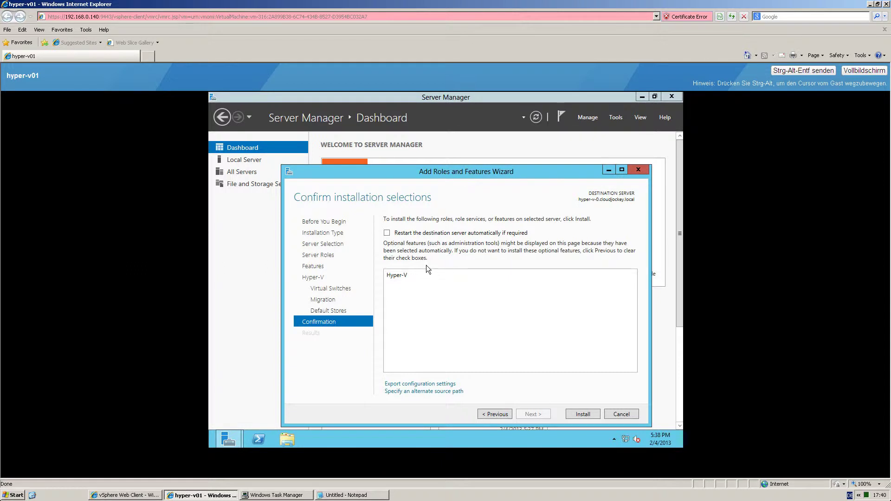
click(387, 232)
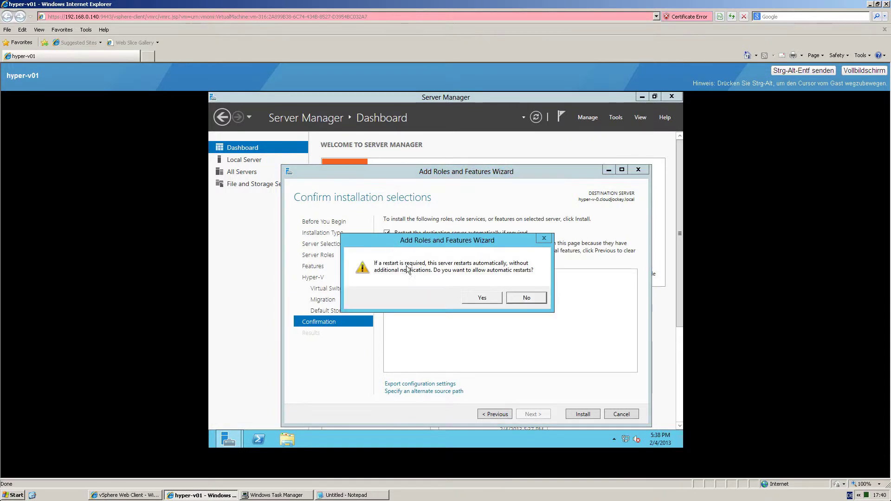
click(483, 297)
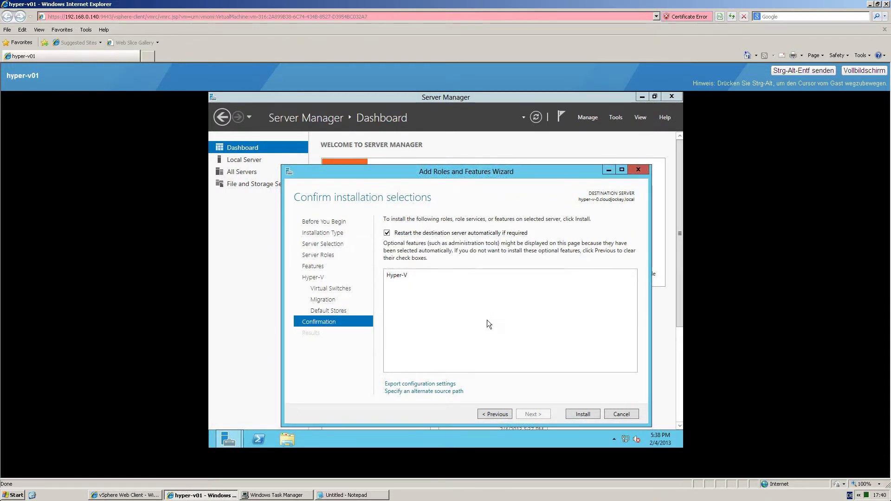
click(582, 415)
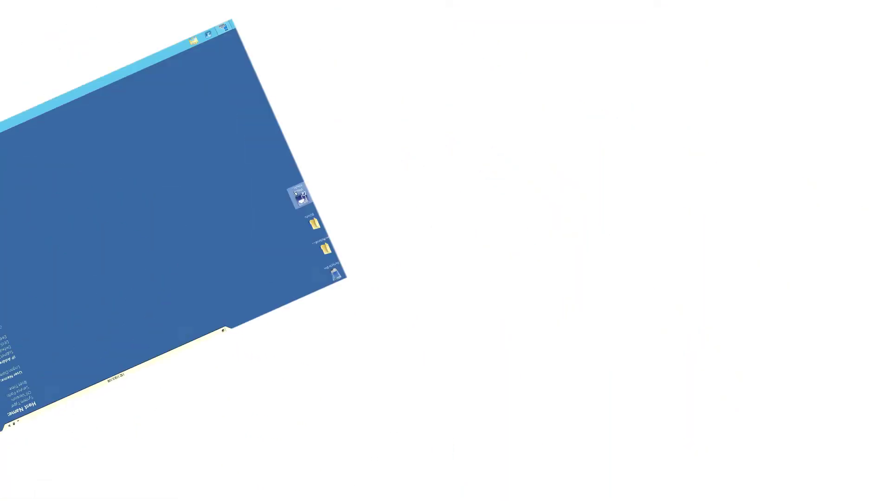
In the VMM console, add a trusted-domain Hyper-V host using manually entered domain administrator credentials.
double_click(21, 168)
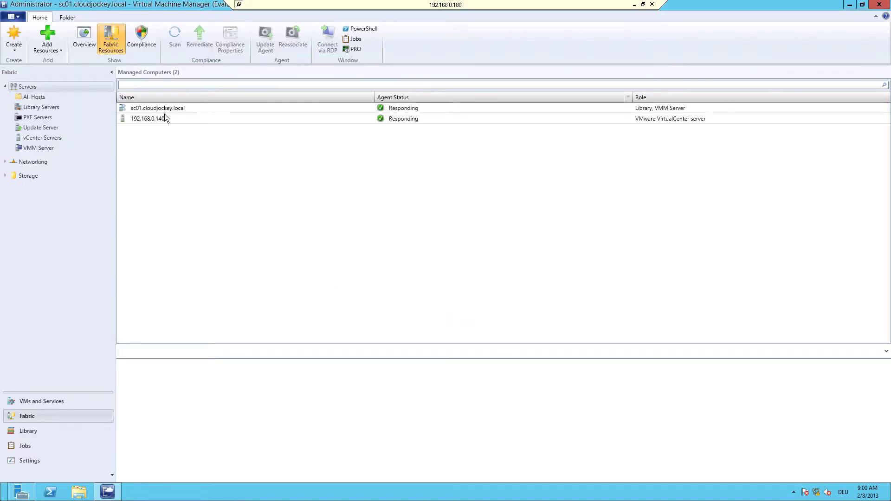
click(56, 44)
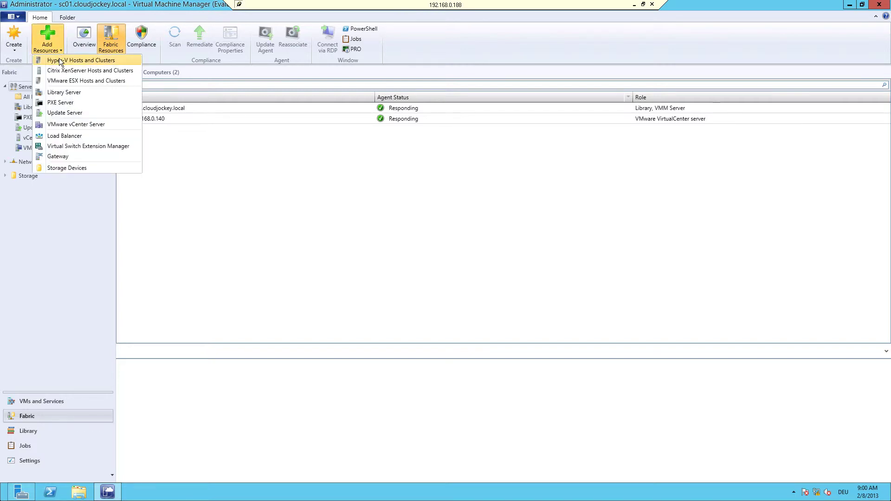
click(65, 61)
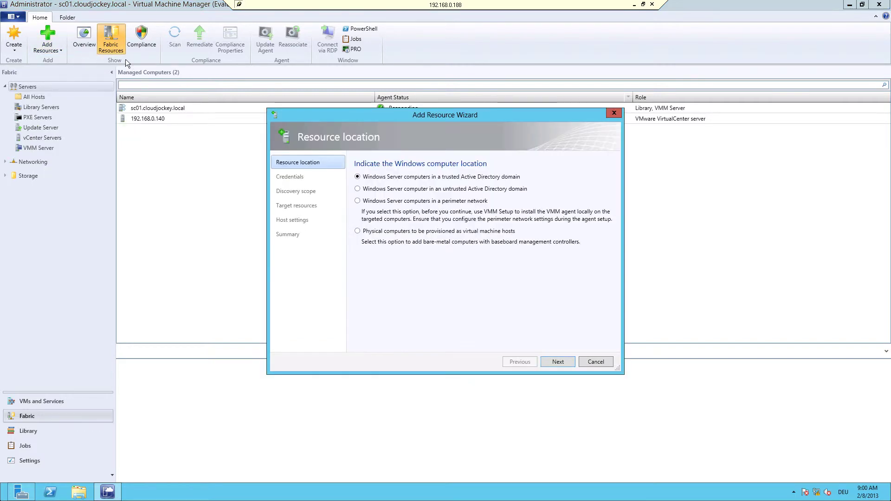
click(558, 362)
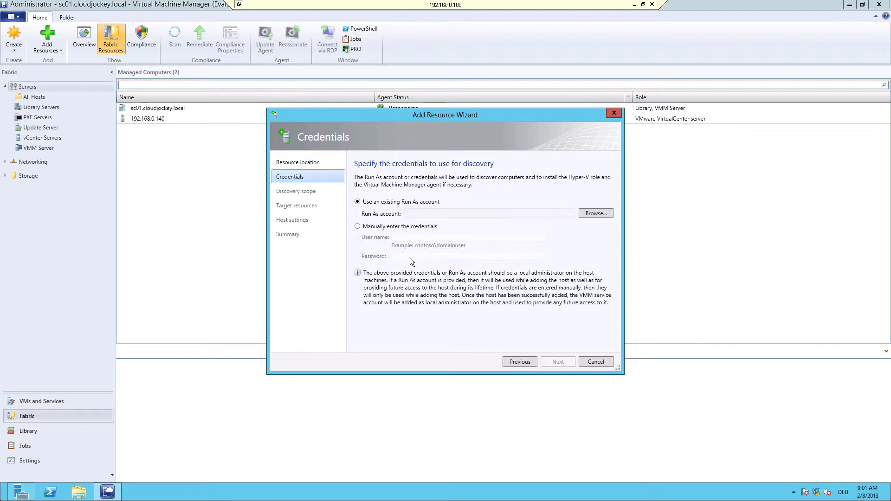
click(369, 228)
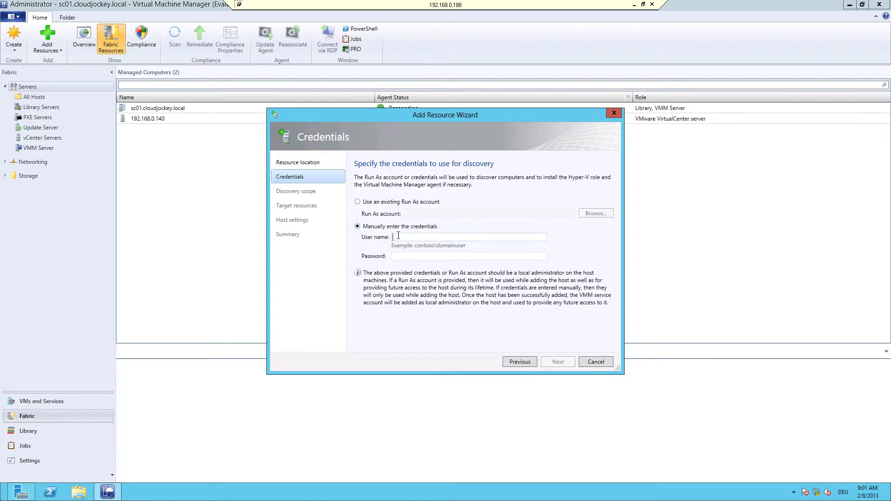
text(cloudjoc)
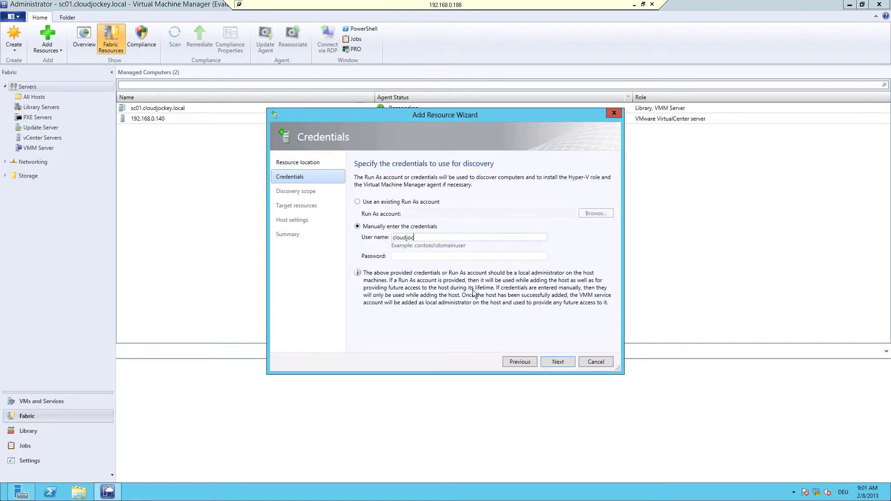
text(key\administrator)
key(Tab)
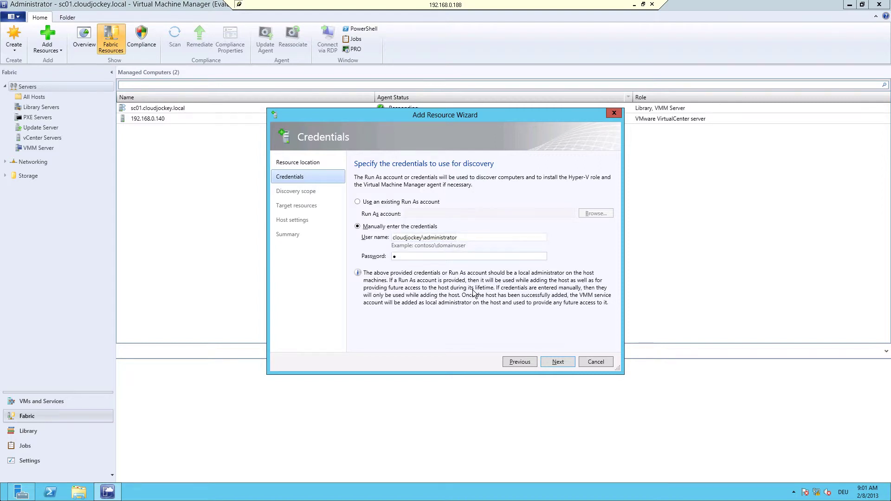
text(Pa$)
click(560, 362)
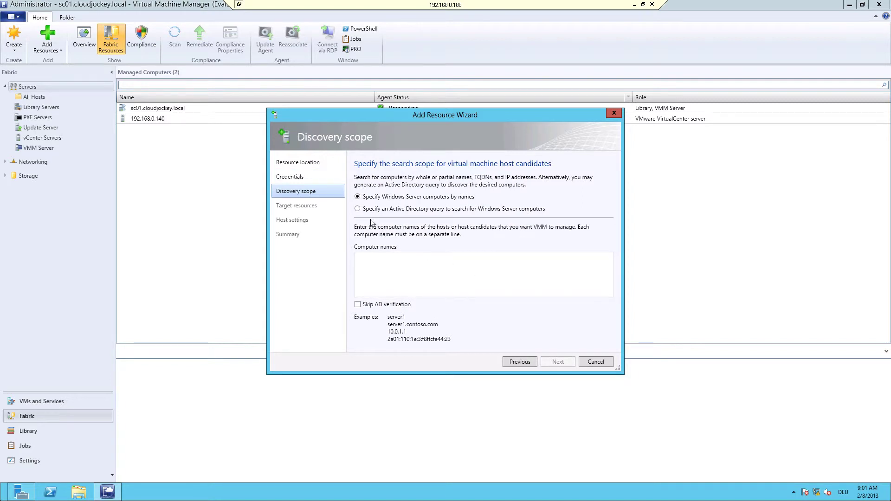
Search for the hyper-v host by name and select hyper-v-0 to add.
click(371, 260)
text(hyper-v-0)
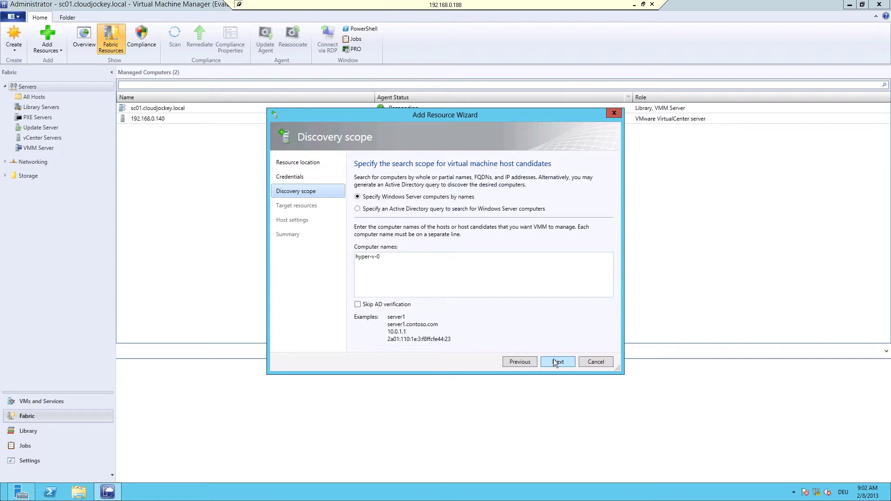
click(555, 361)
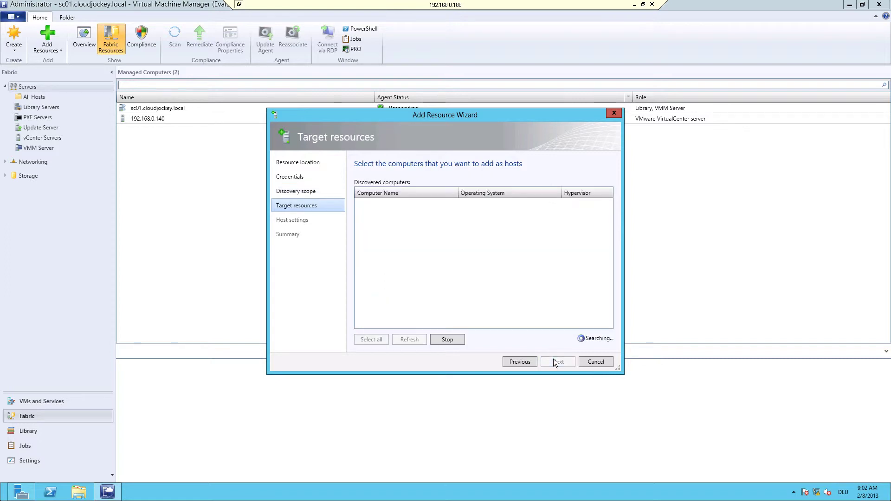
click(360, 204)
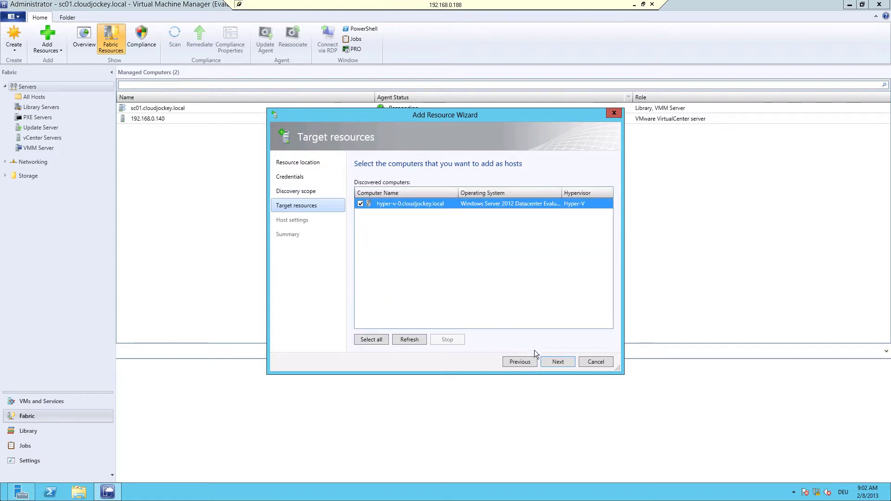
click(555, 361)
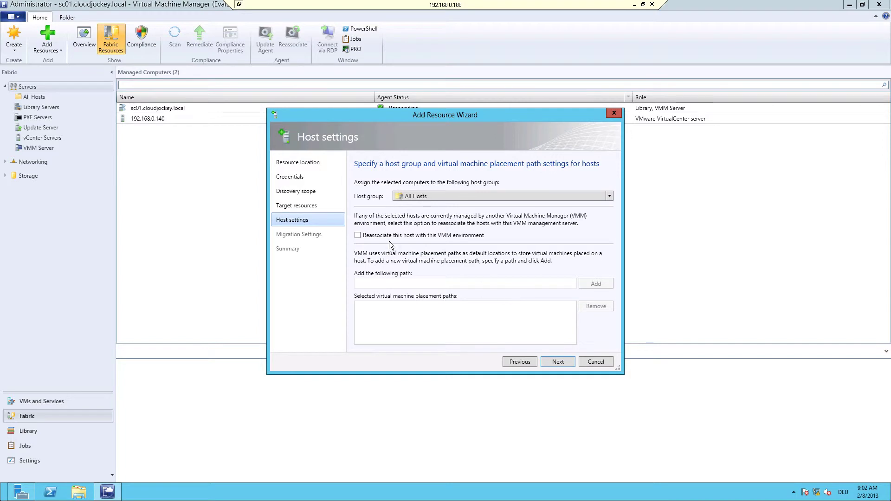
Reassociate the host, enable live migrations, finish the wizard, and view the failed job's error.
click(358, 235)
click(556, 363)
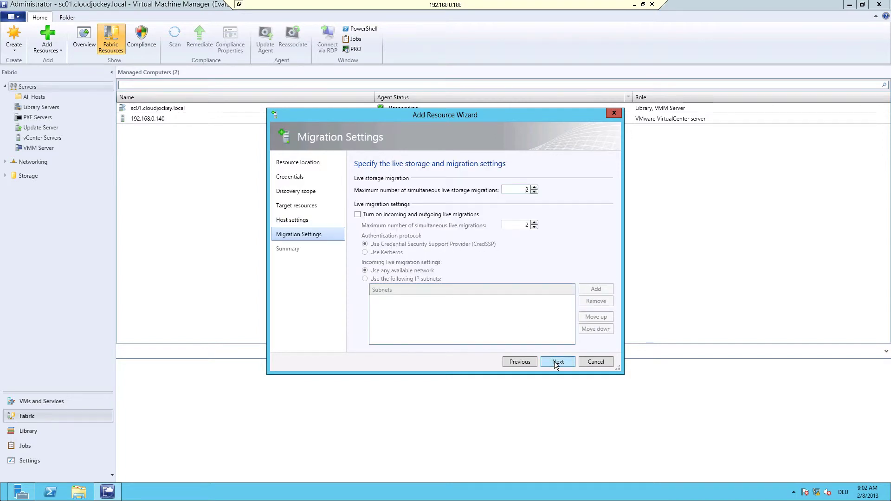
click(358, 215)
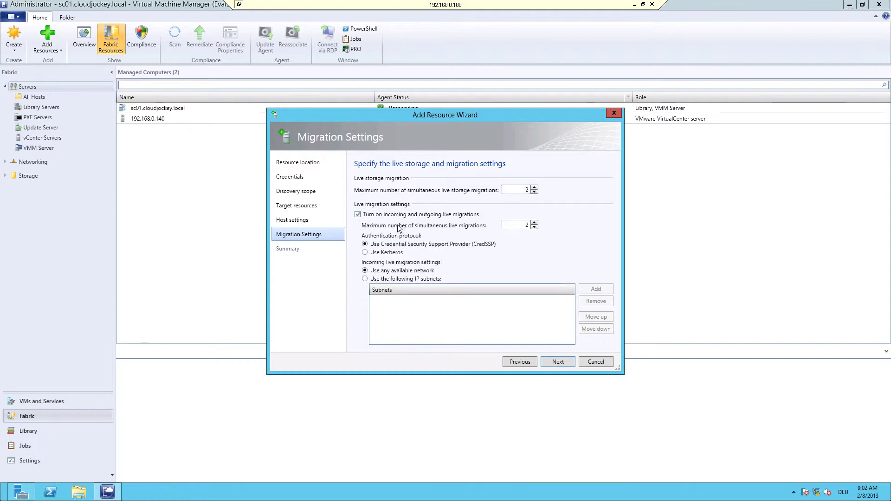
click(556, 360)
click(555, 360)
click(533, 140)
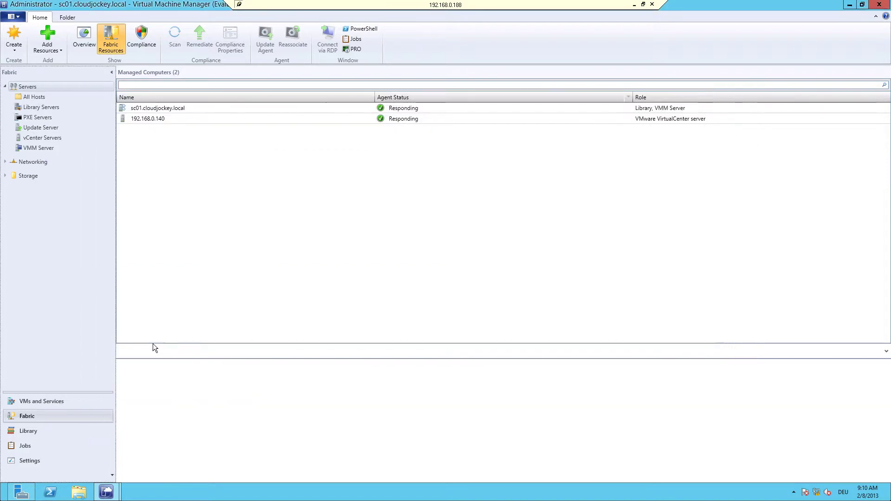
Open Active Directory Users and Computers from Administrative Tools, maximized.
click(9, 493)
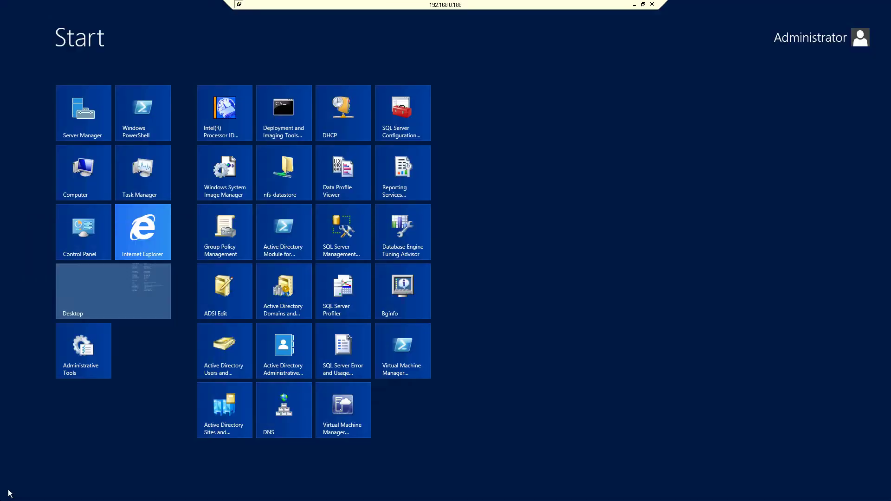
click(97, 358)
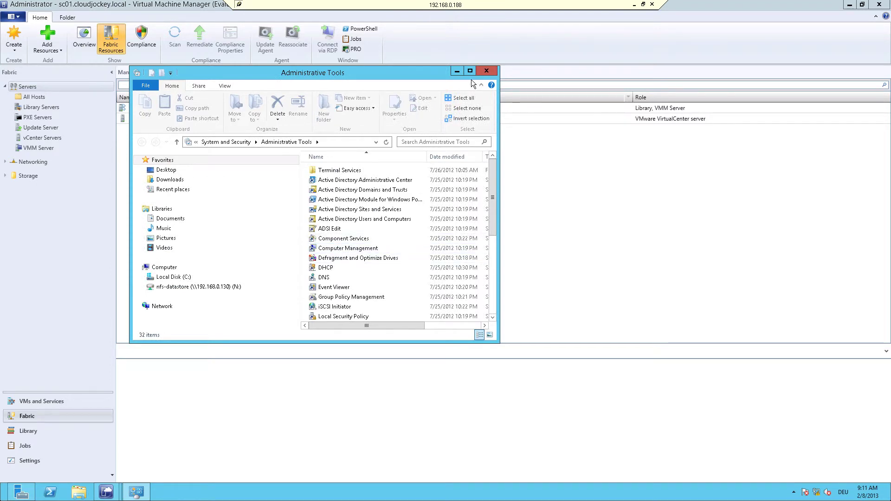
click(470, 70)
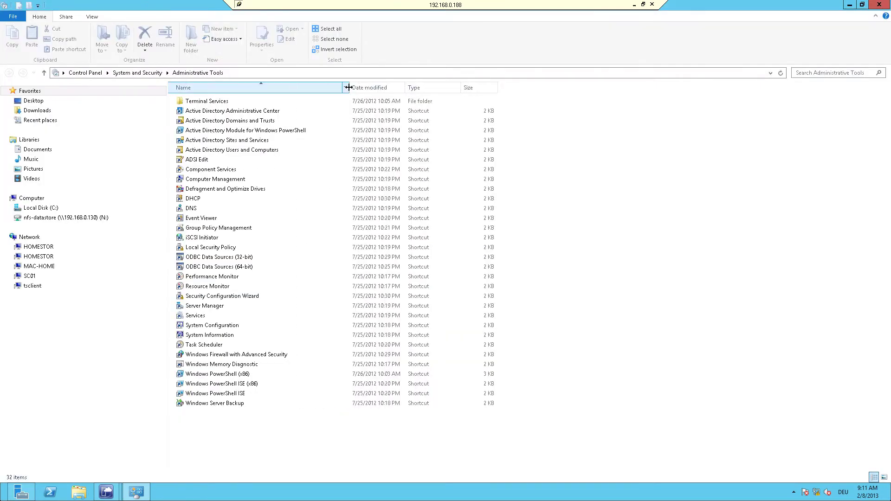
double_click(242, 150)
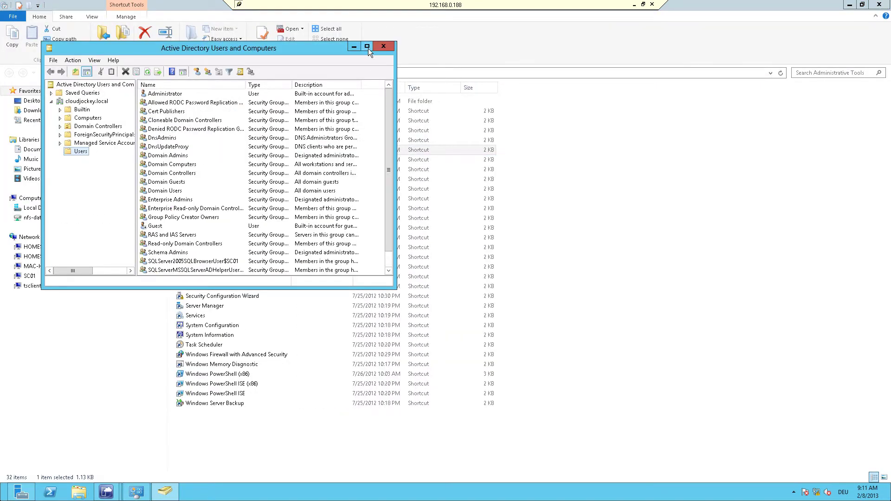
click(367, 46)
Start a new domain user with first name System, last name Center, and a logon name.
click(152, 27)
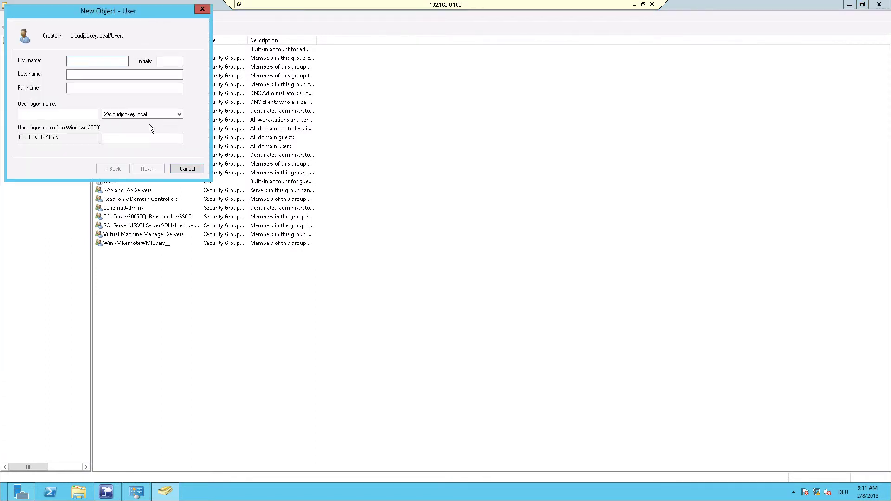
text(System)
key(Tab)
text(Ce)
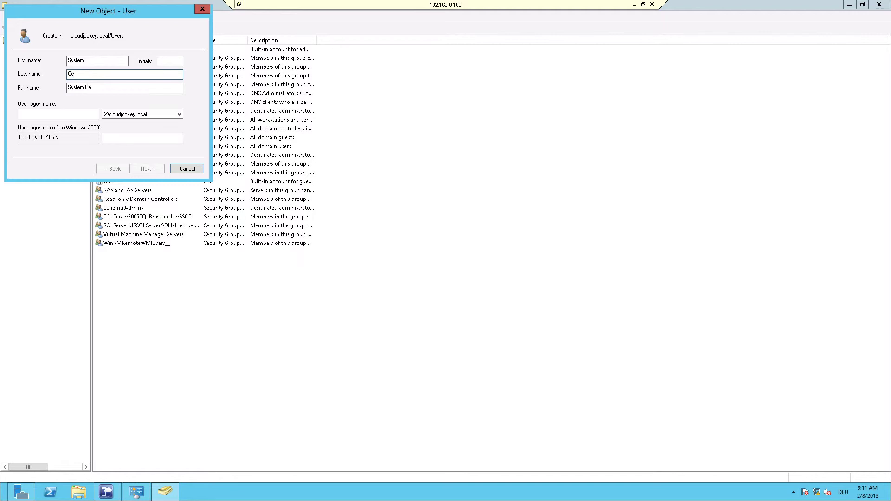
text(nter)
key(Tab)
key(Tab)
text(s)
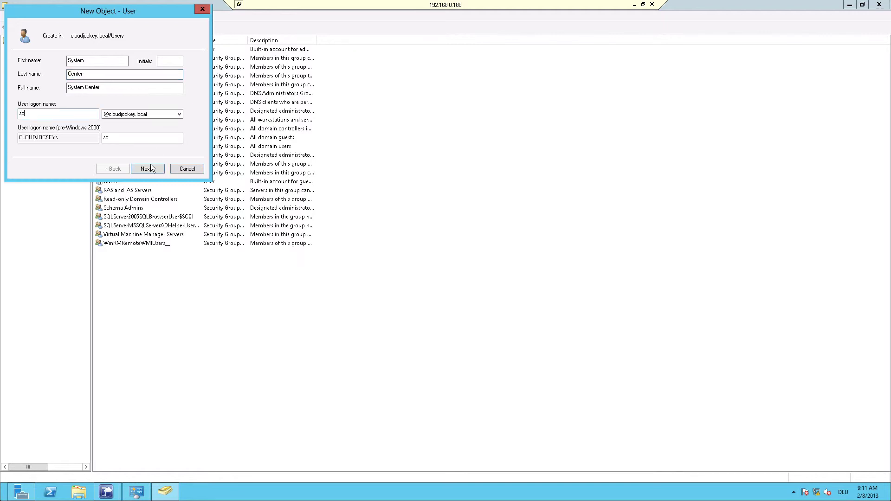
click(148, 169)
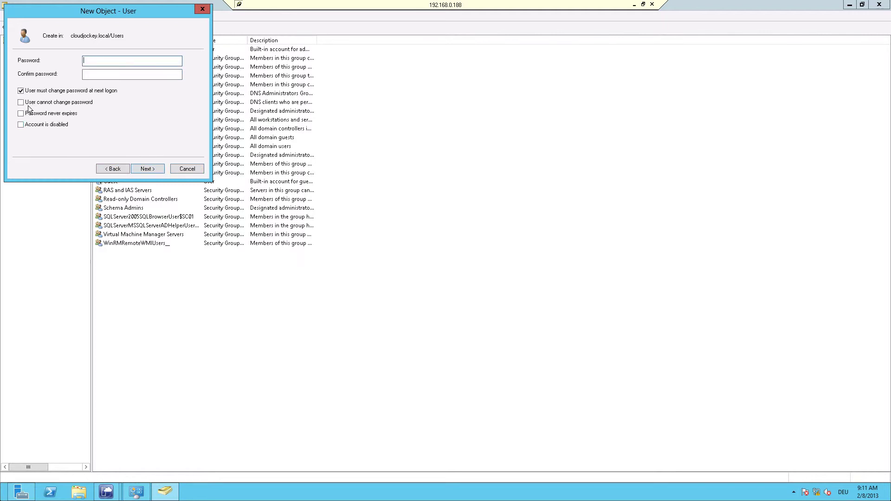
Give the user a never-expiring password with no change required at next logon, and create it.
click(21, 90)
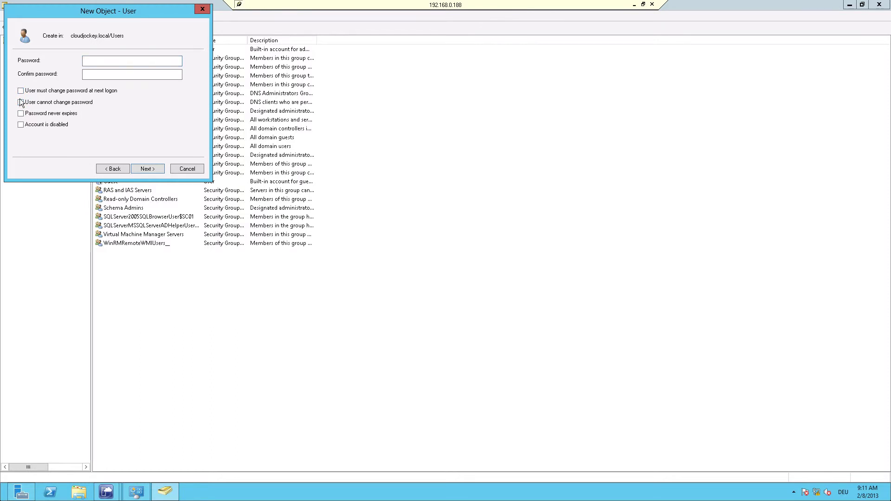
click(20, 114)
click(102, 61)
text(••••••••)
key(Tab)
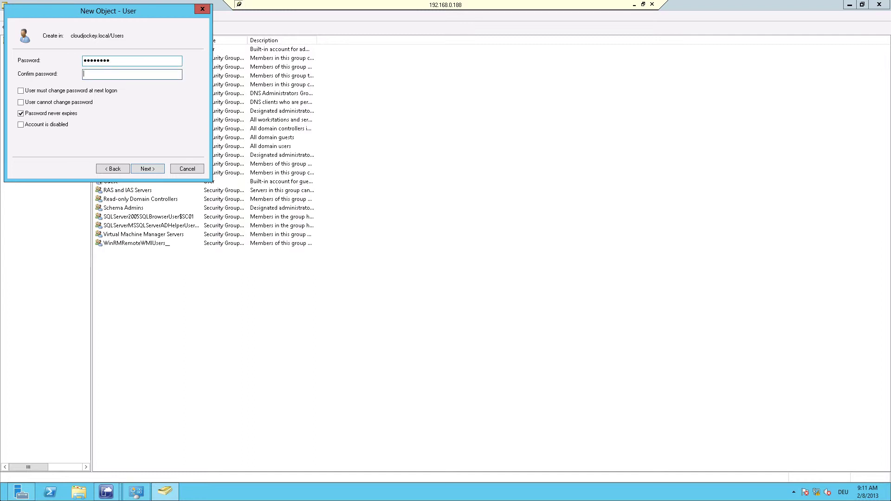
text(••)
click(144, 165)
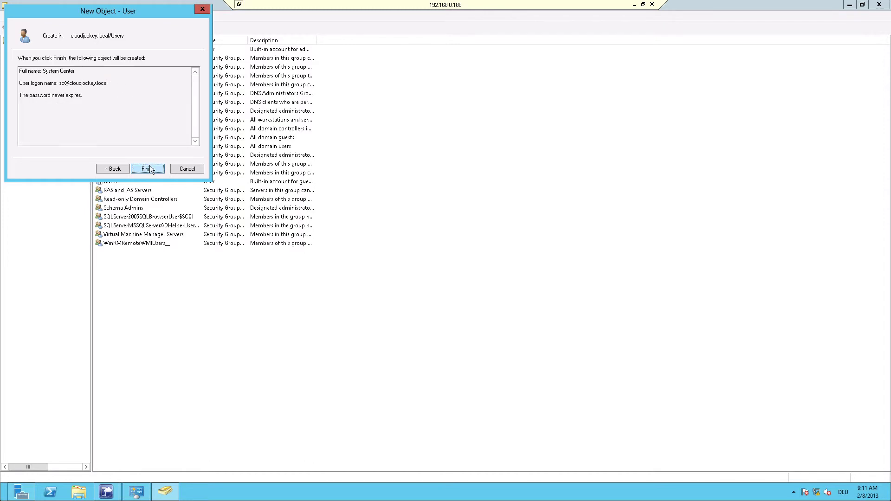
click(148, 170)
Add the System Center user to Domain Admins, then bring back the VMM Jobs window.
click(131, 237)
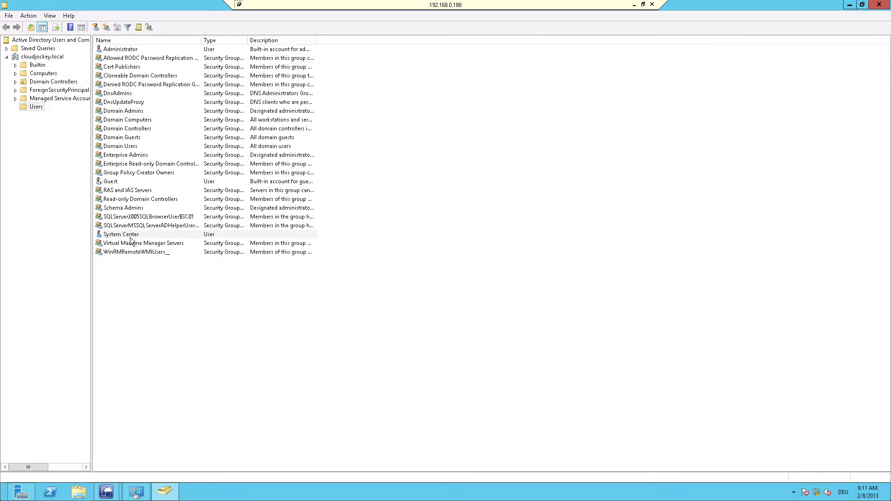
right_click(131, 238)
click(170, 253)
text(domain)
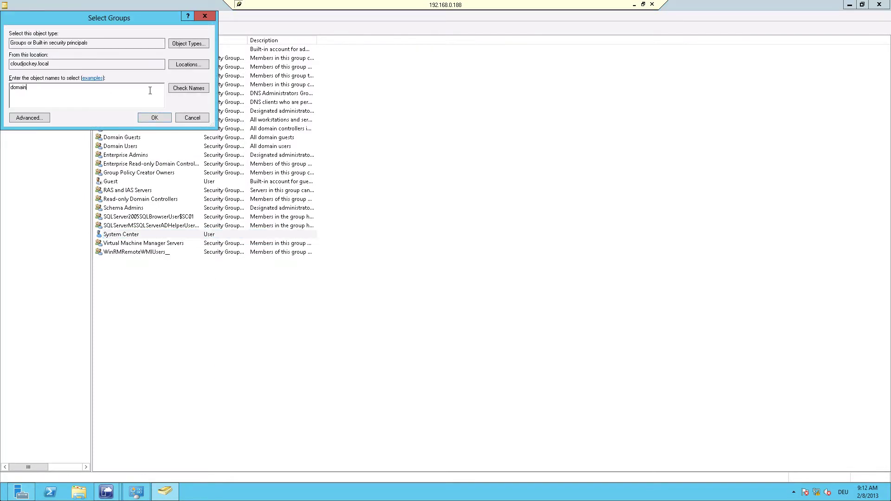
click(181, 88)
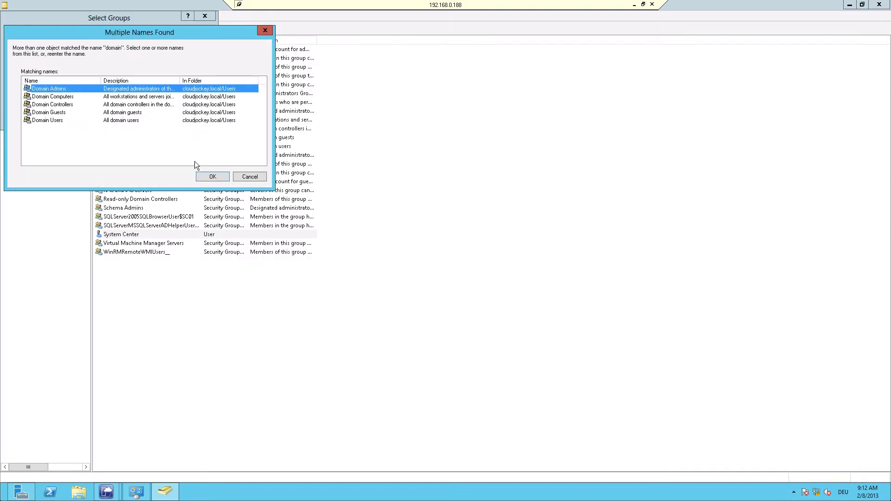
click(213, 177)
click(153, 117)
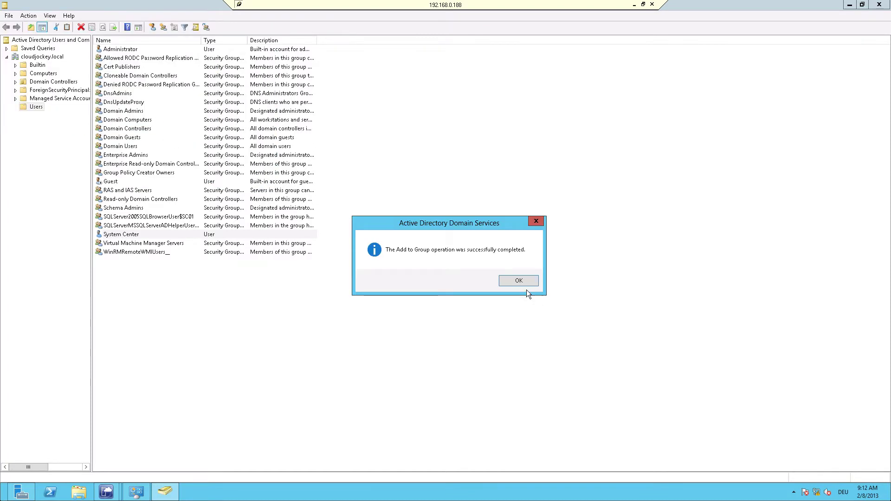
click(518, 281)
mouse_move(107, 492)
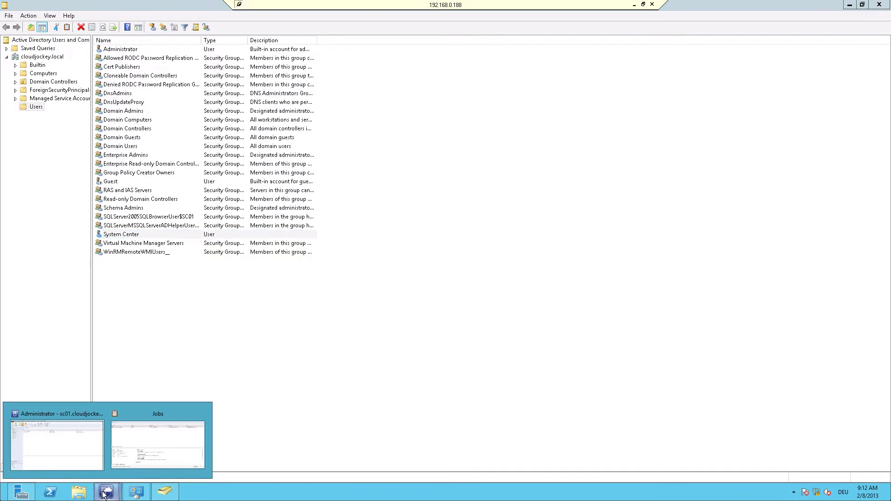
click(161, 447)
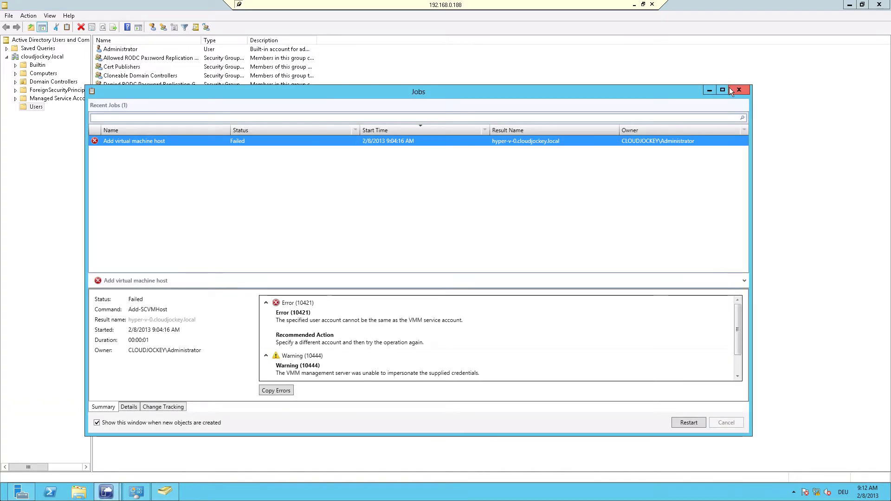
Start adding a trusted-domain Hyper-V host with the new System Center domain account's credentials.
click(729, 87)
click(48, 44)
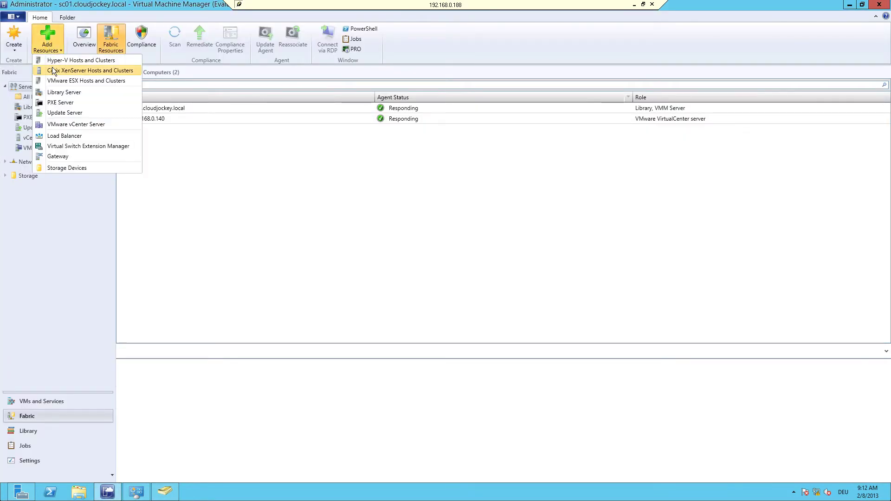
click(53, 63)
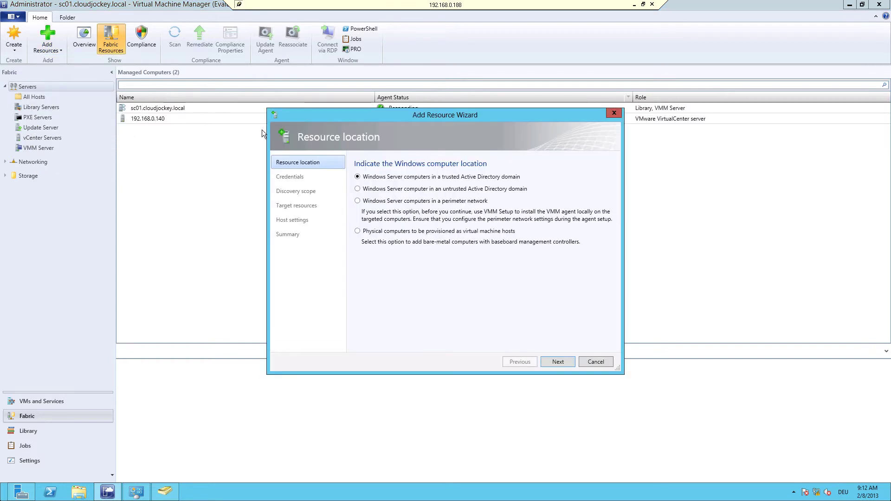
click(568, 362)
click(370, 226)
click(408, 237)
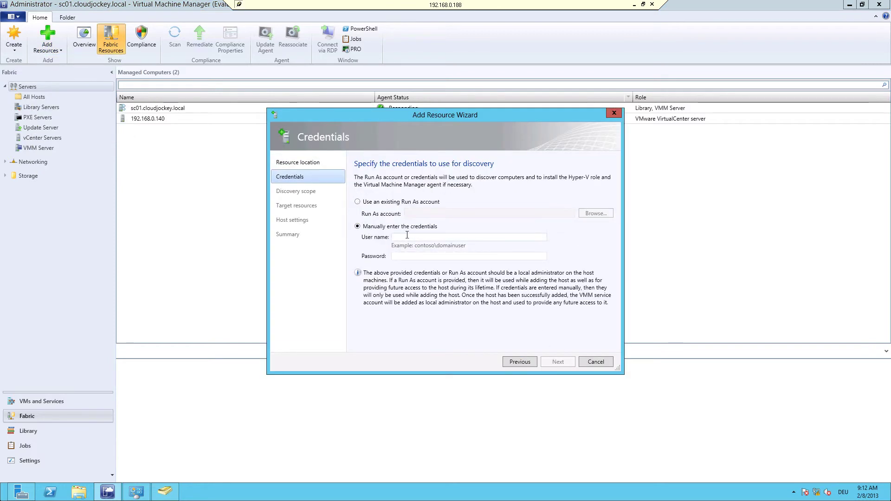
text(cloudjockey)
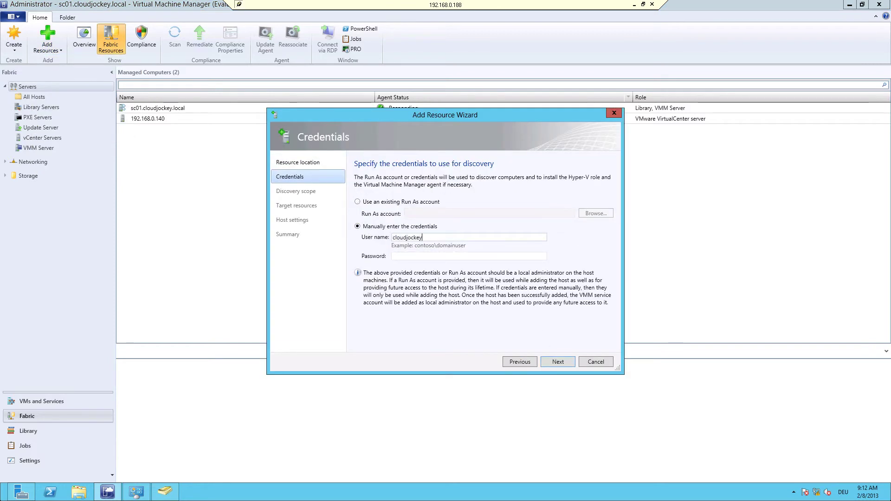
text(\sc)
key(Tab)
text(Passw0rd)
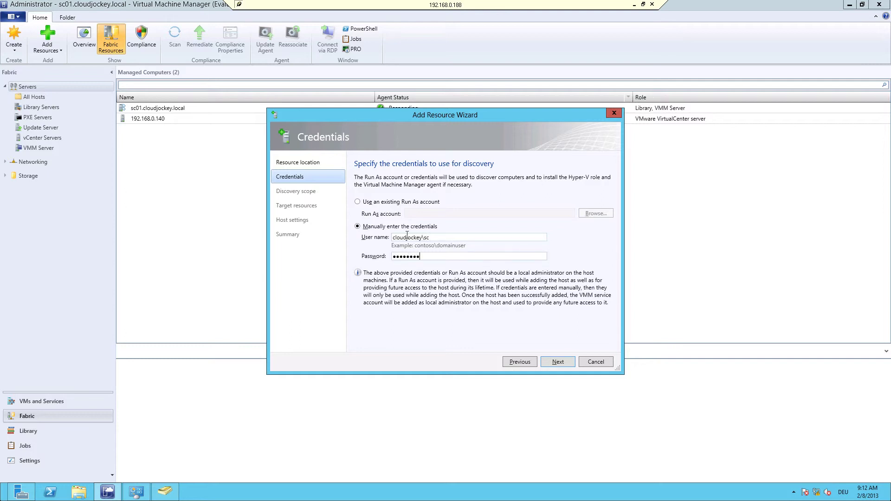
key(Return)
Discover and select hyper-v-0, keep default settings, finish, and watch the job's progress.
text(hyper)
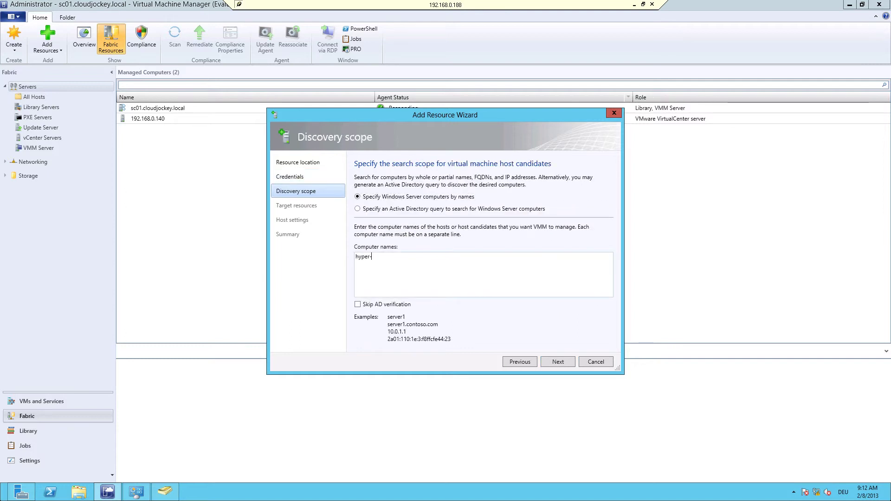
text(-v-0)
click(552, 360)
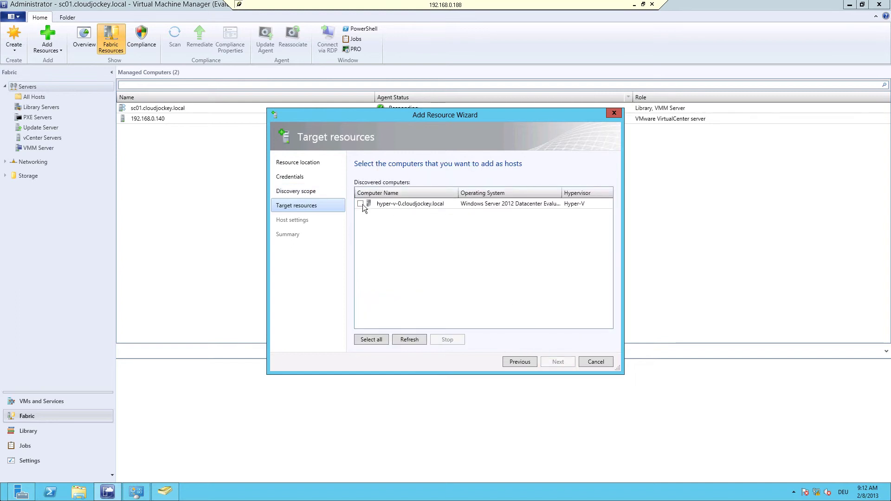
click(360, 204)
click(558, 363)
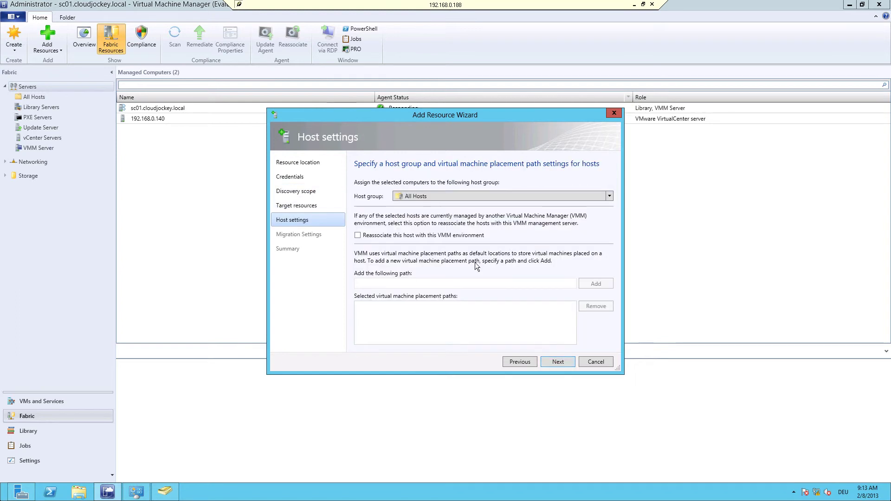
click(553, 359)
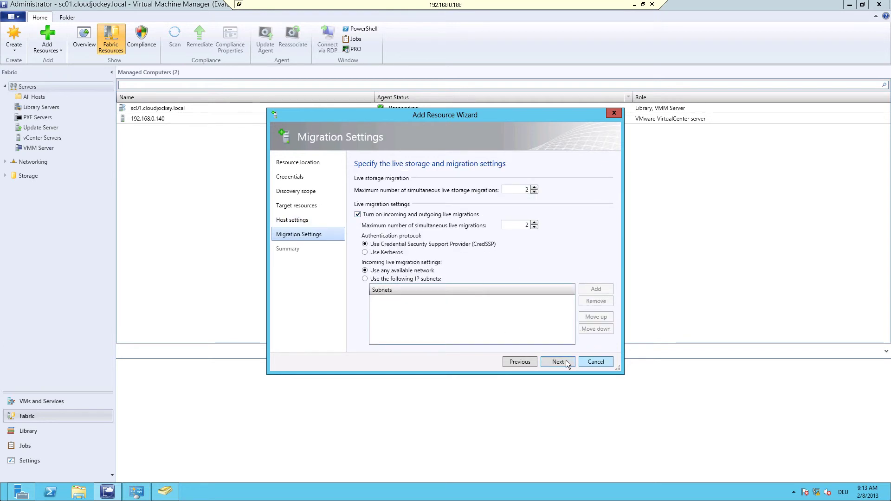
click(565, 360)
click(564, 360)
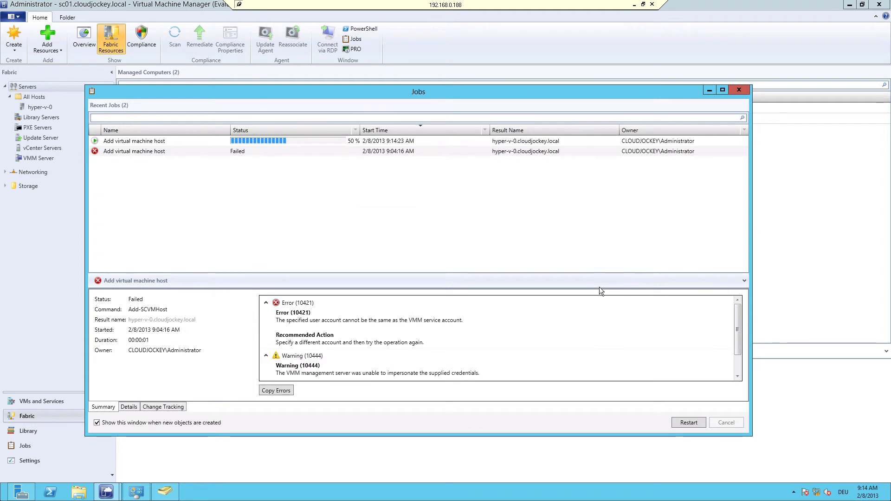
click(192, 141)
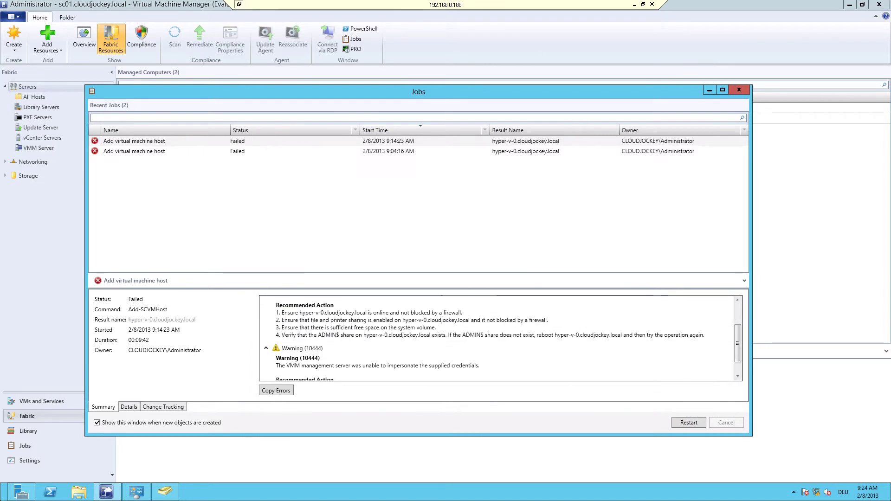
Turn off Windows Firewall for domain networks on hyper-v-0 via Server Manager's Local Server, then return to VMM.
click(636, 5)
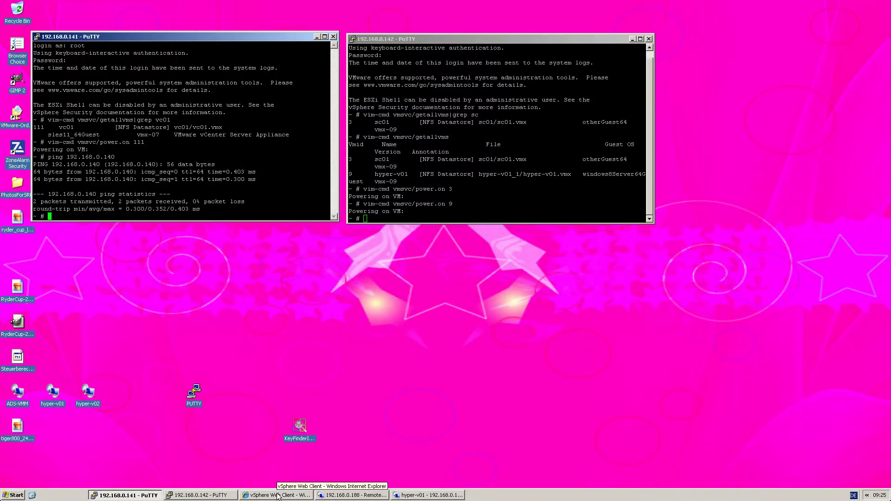
click(413, 494)
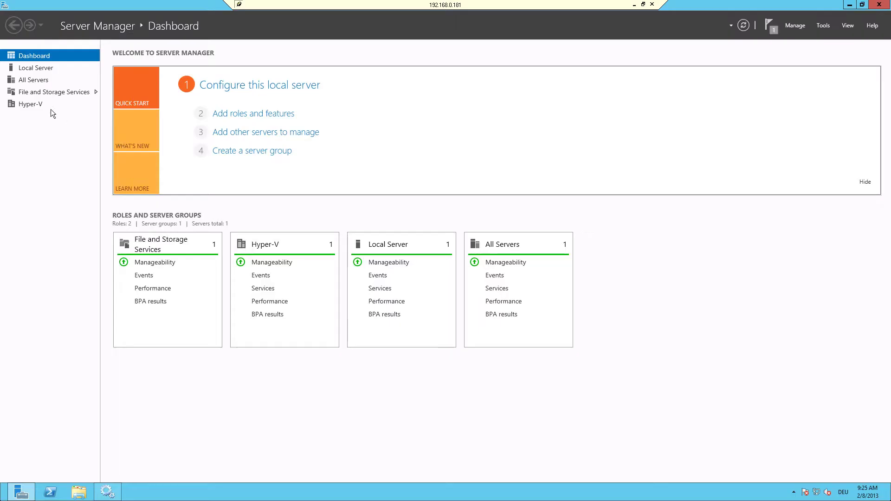
click(32, 68)
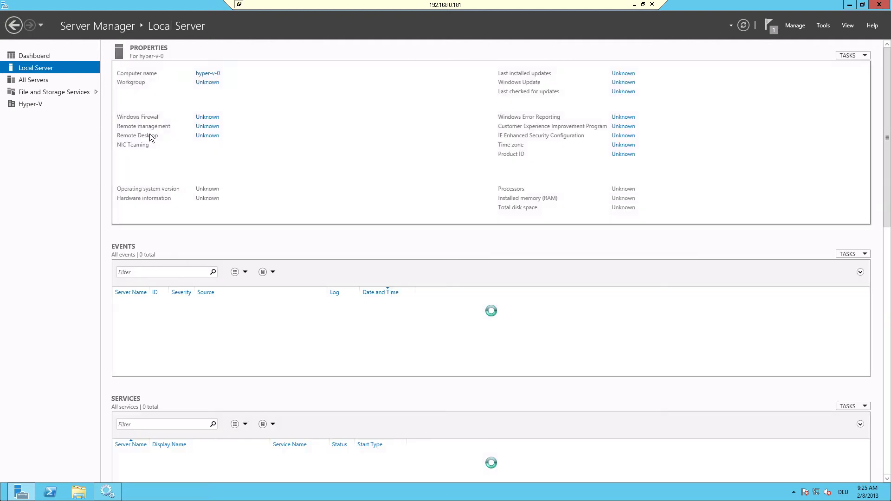
click(316, 119)
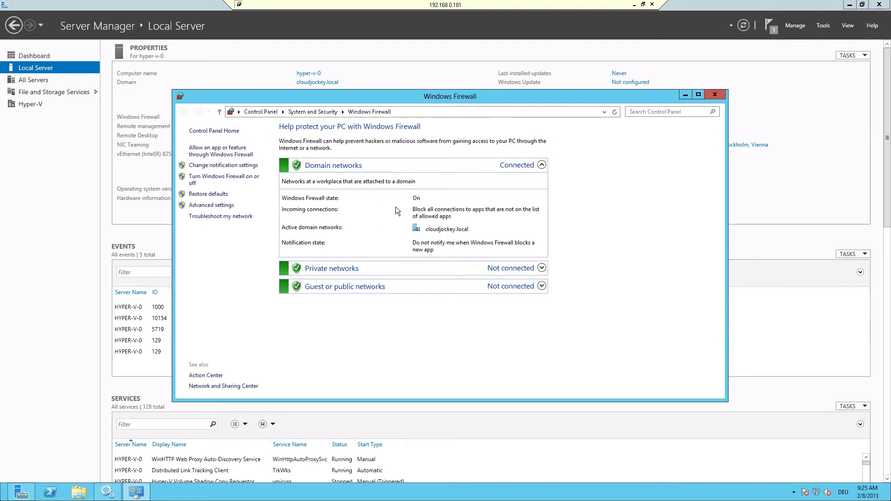
click(241, 180)
click(343, 198)
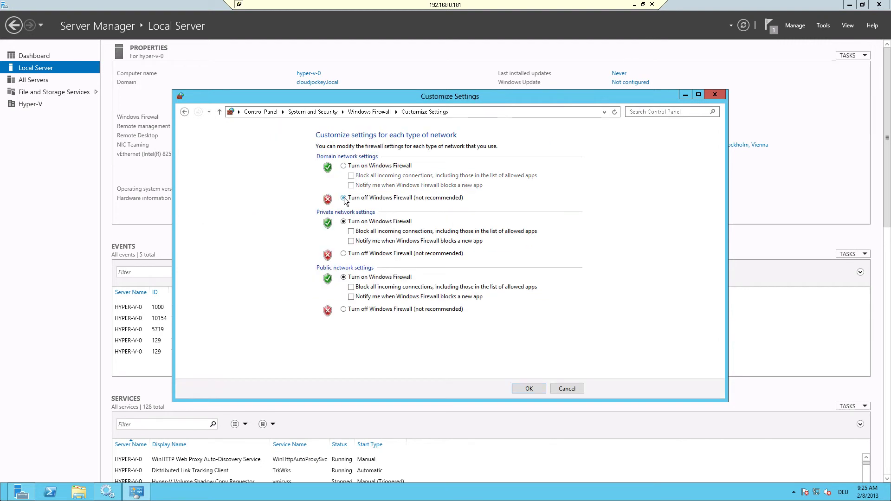
click(526, 389)
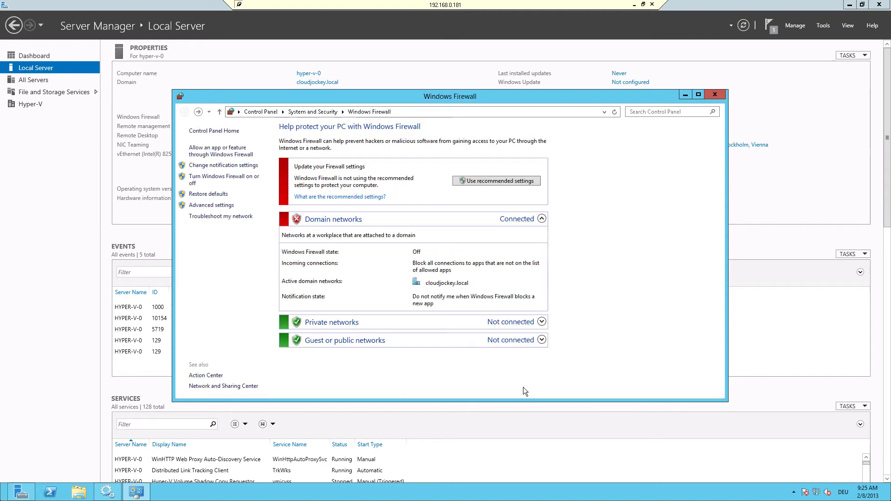
click(635, 5)
click(348, 496)
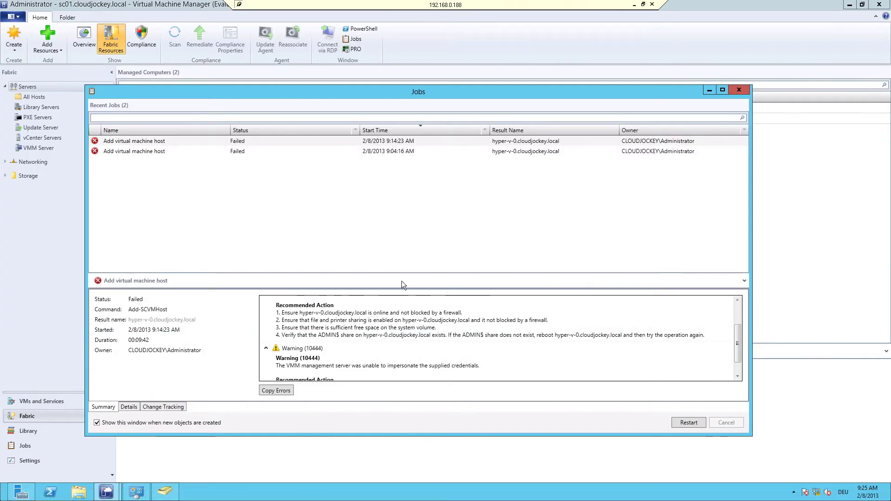
Restart the failed add-host job with the System Center account's credentials and check hyper-v-0's status under All Hosts.
click(691, 423)
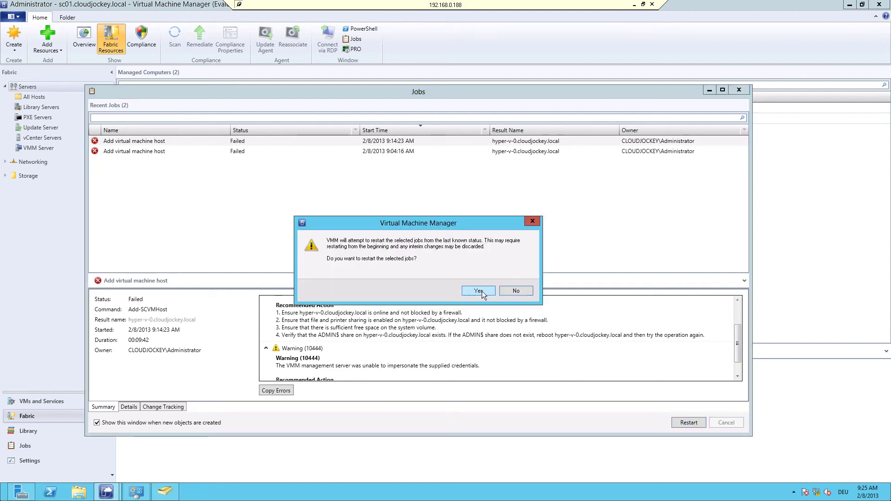
click(478, 290)
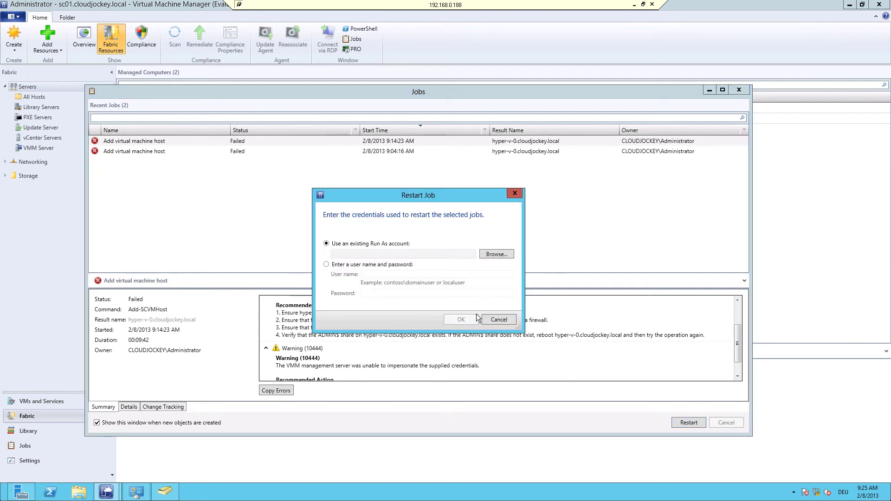
click(329, 265)
click(372, 274)
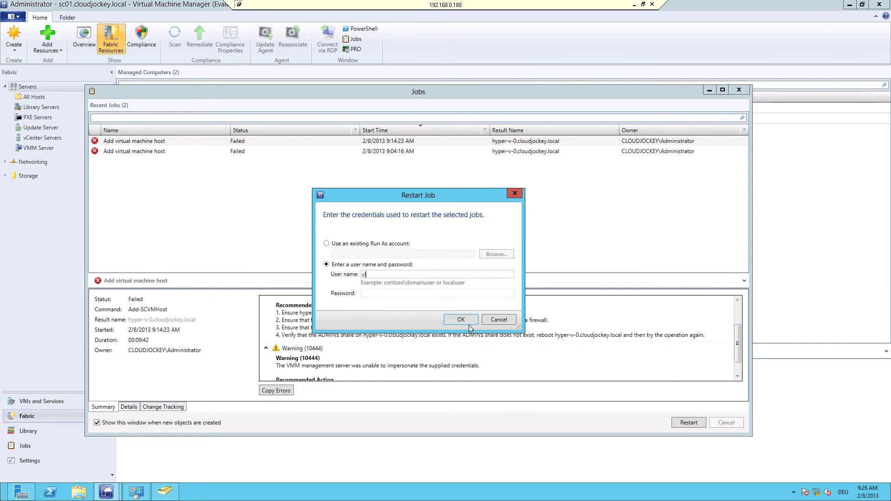
text(cloudjockey\sc)
key(Tab)
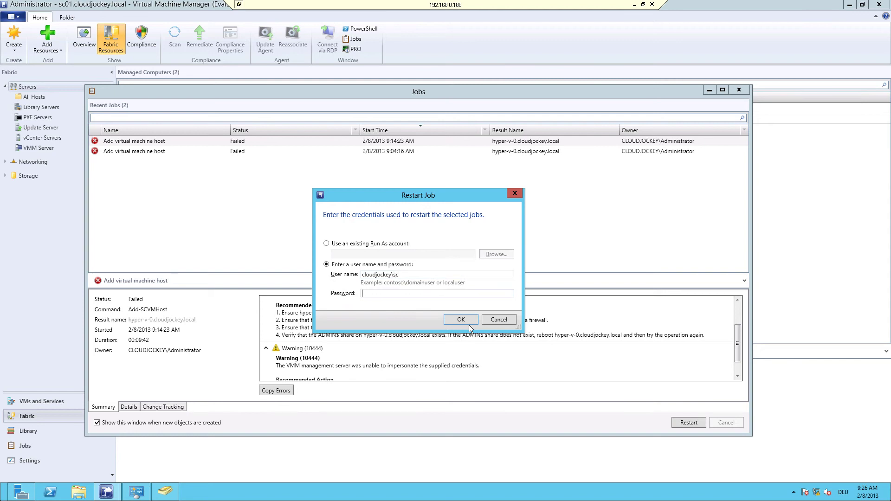
text(********)
click(469, 324)
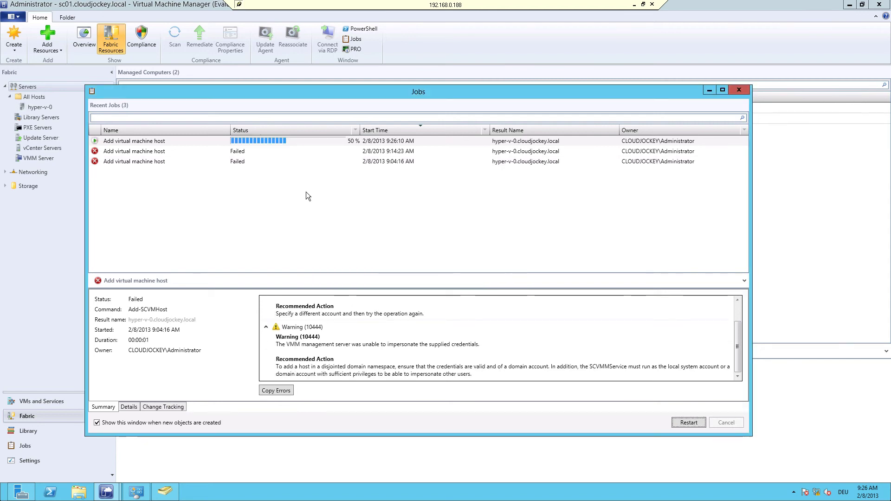
click(207, 141)
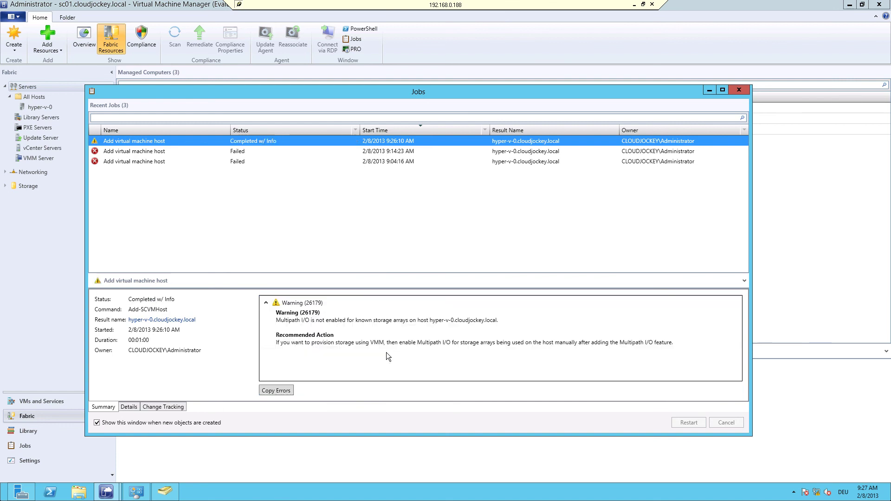
click(740, 89)
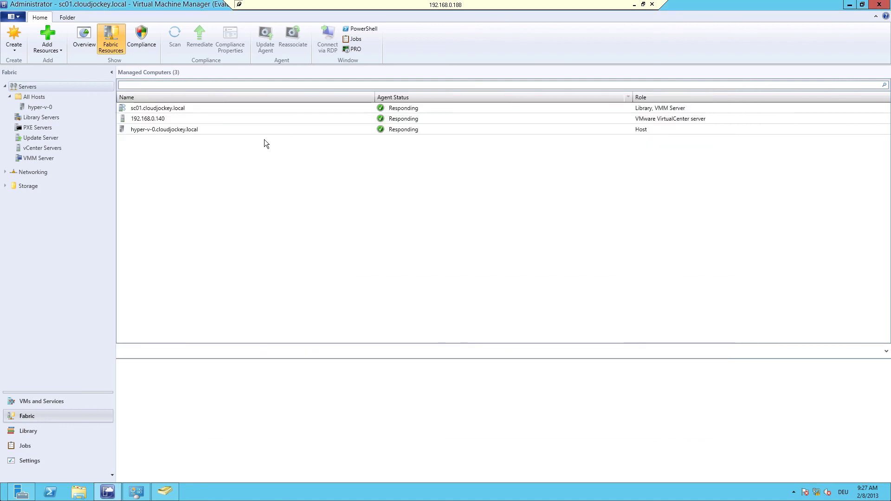
click(25, 108)
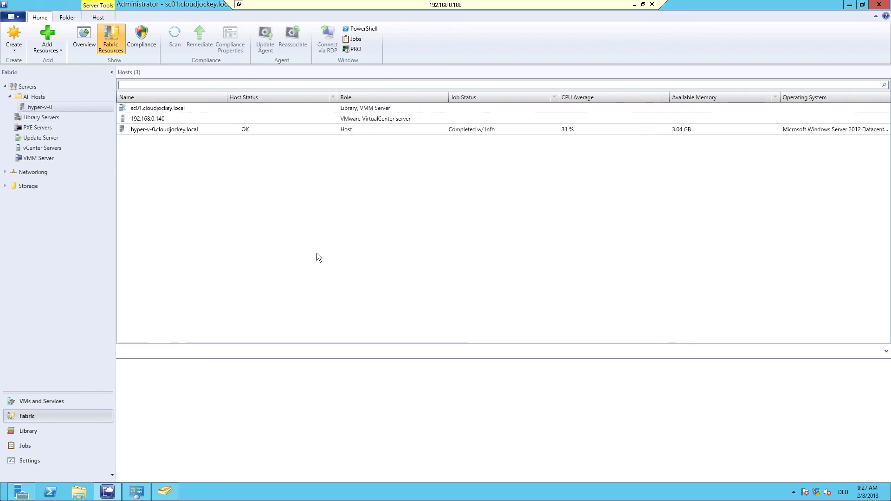